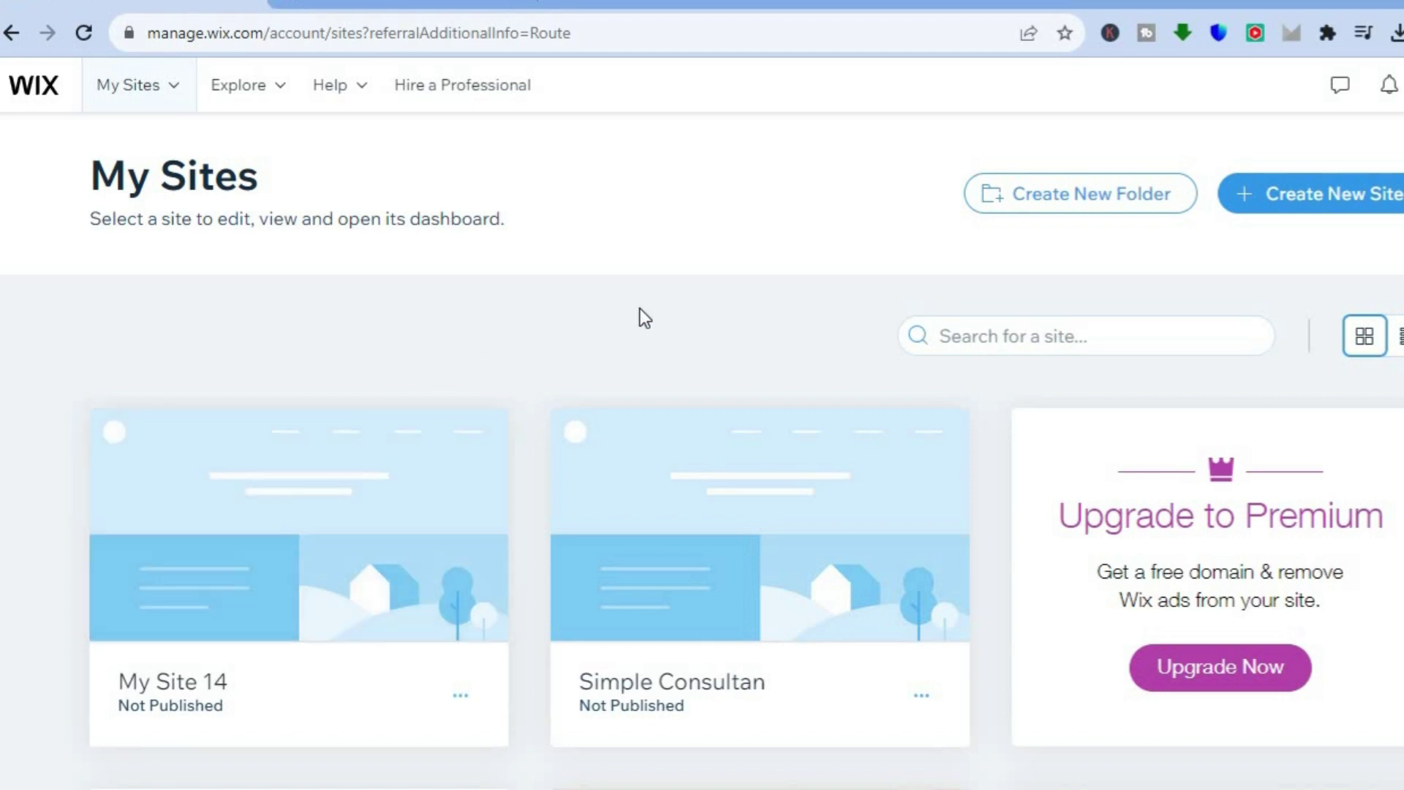
Start creating a new site on the Wix platform, choosing to set it up without AI.
click(1325, 205)
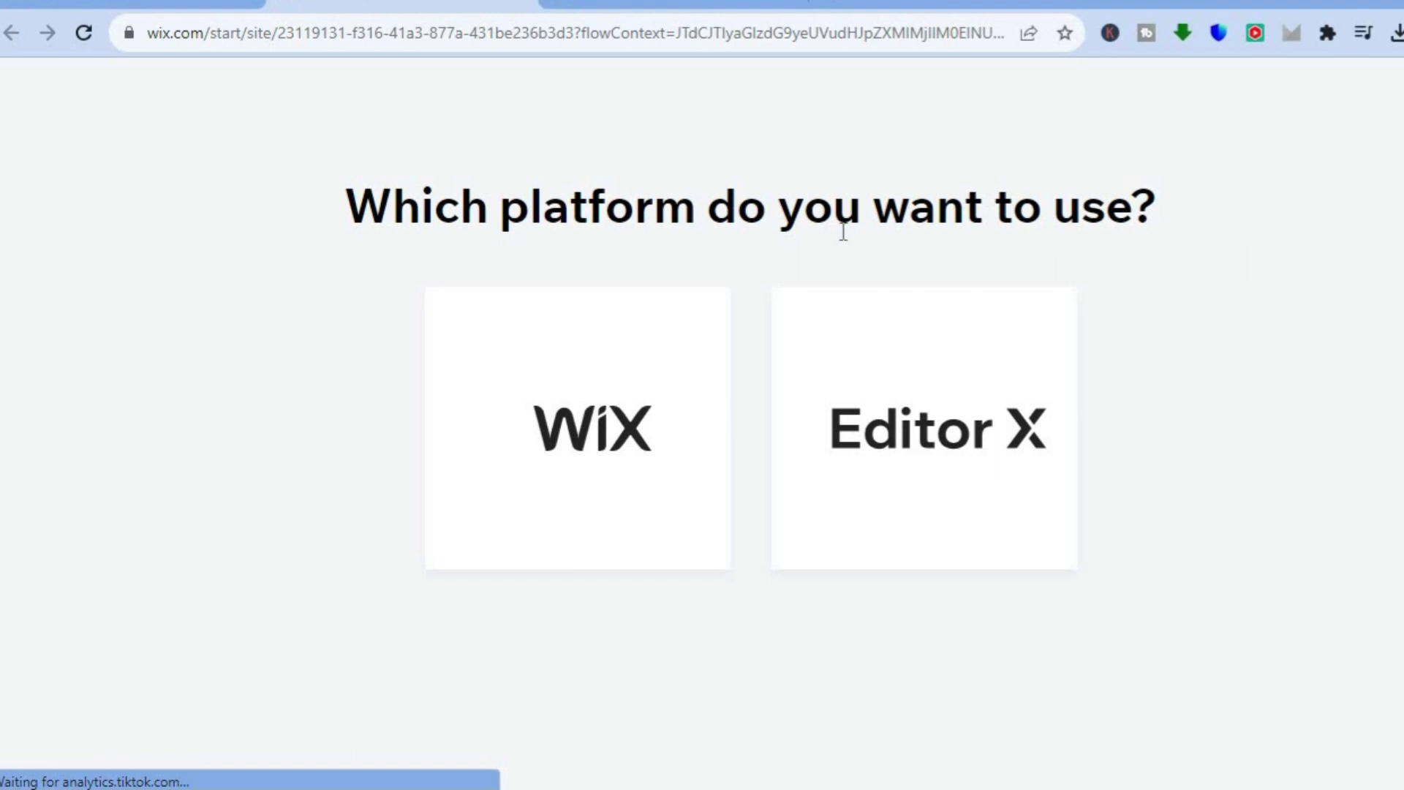
click(639, 429)
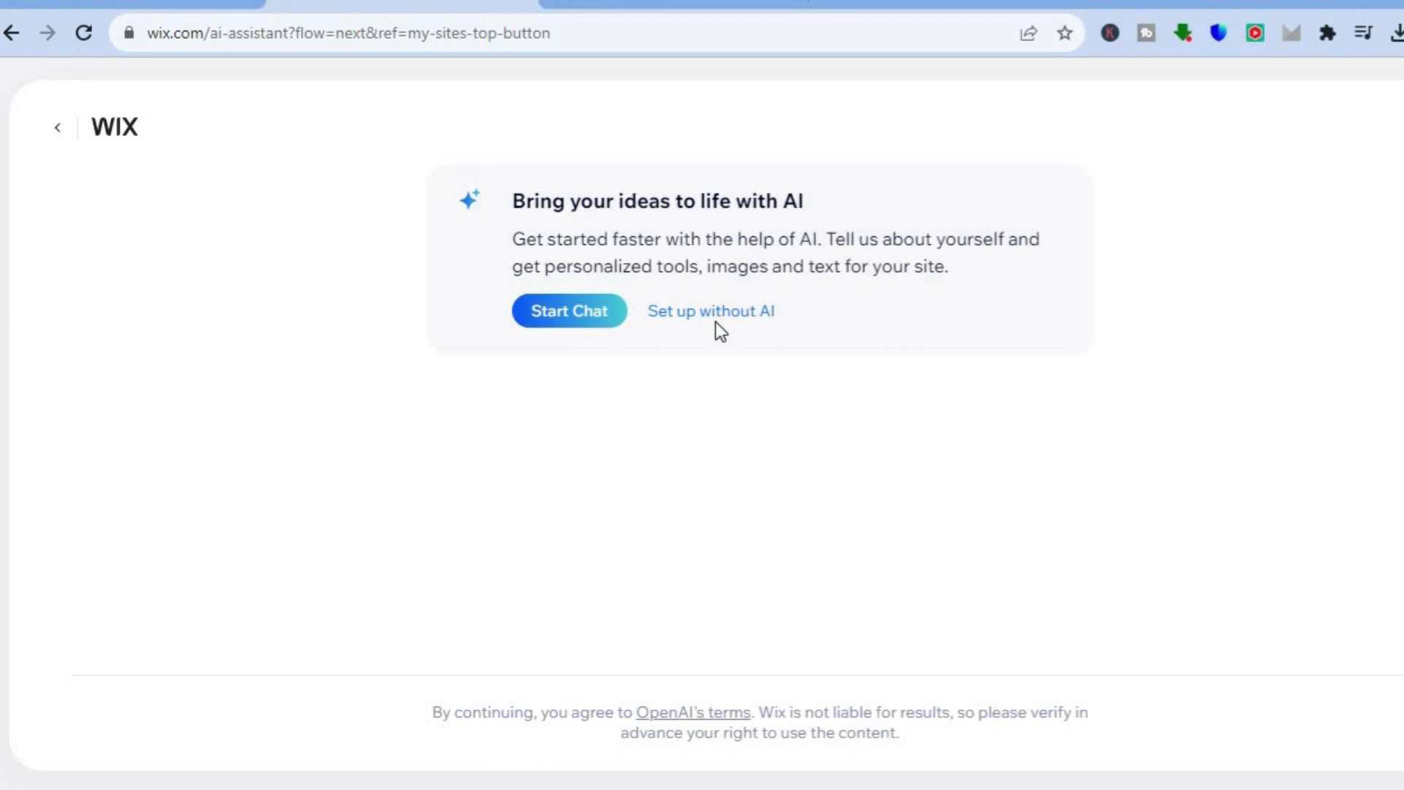
click(714, 324)
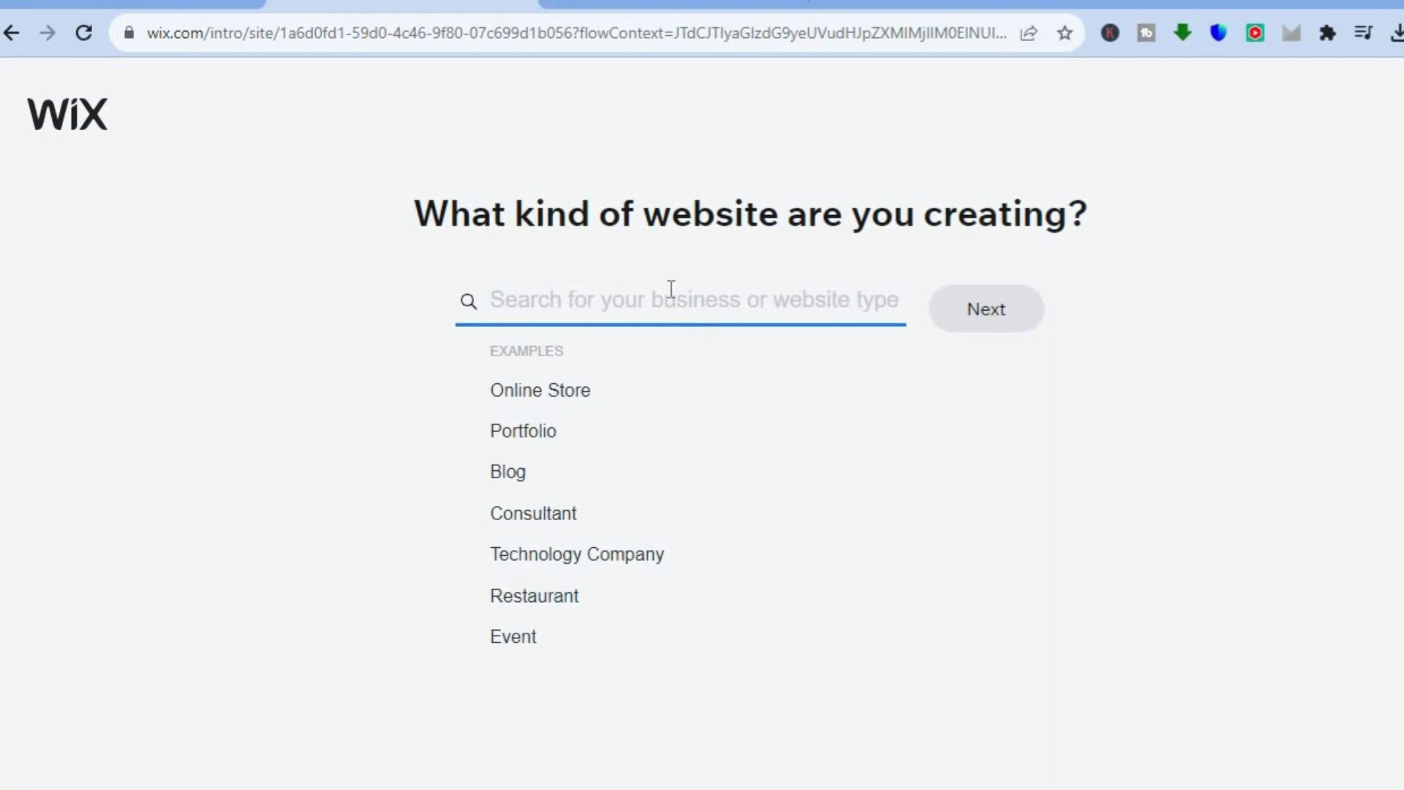
Set the kind of website to Photographer and continue to the naming page.
text(P)
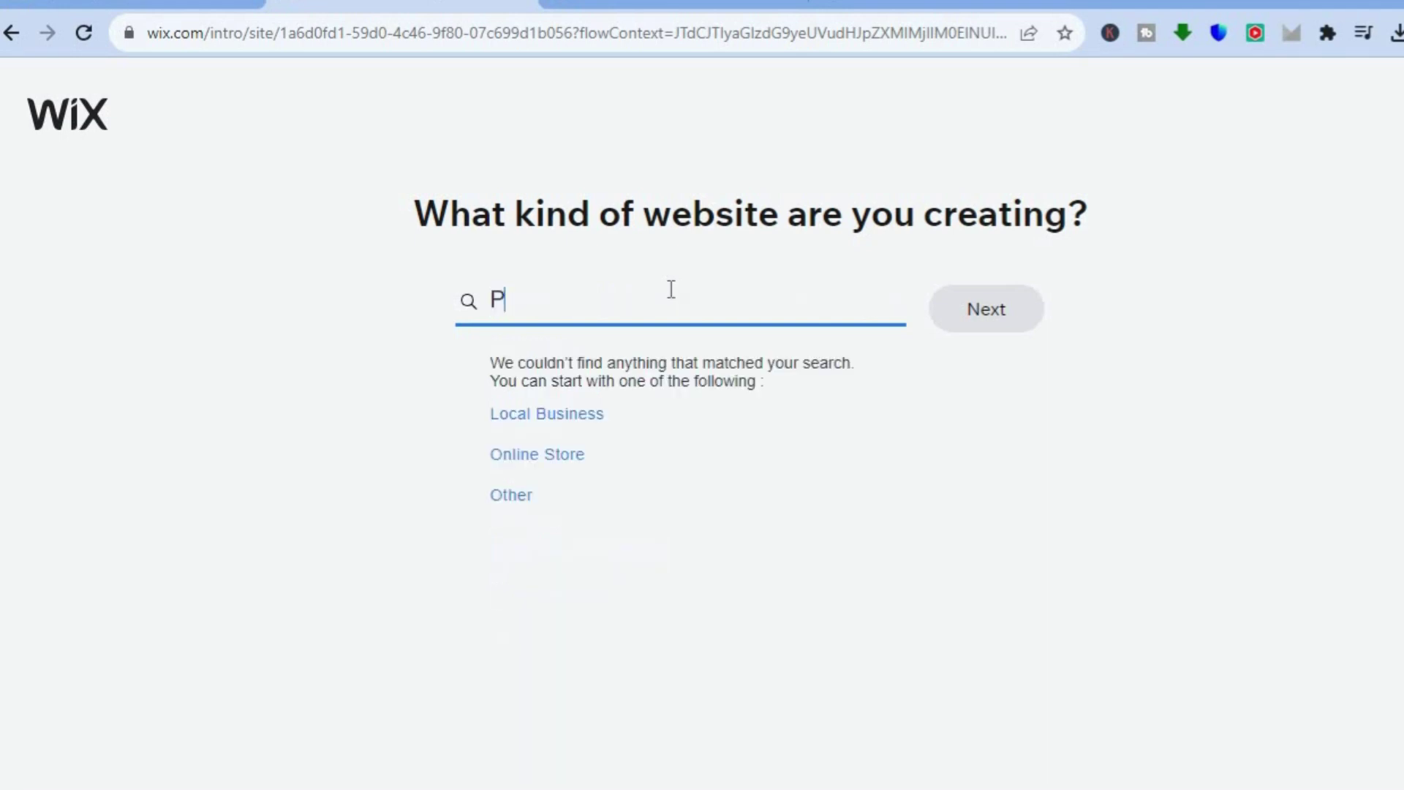
text(HOT)
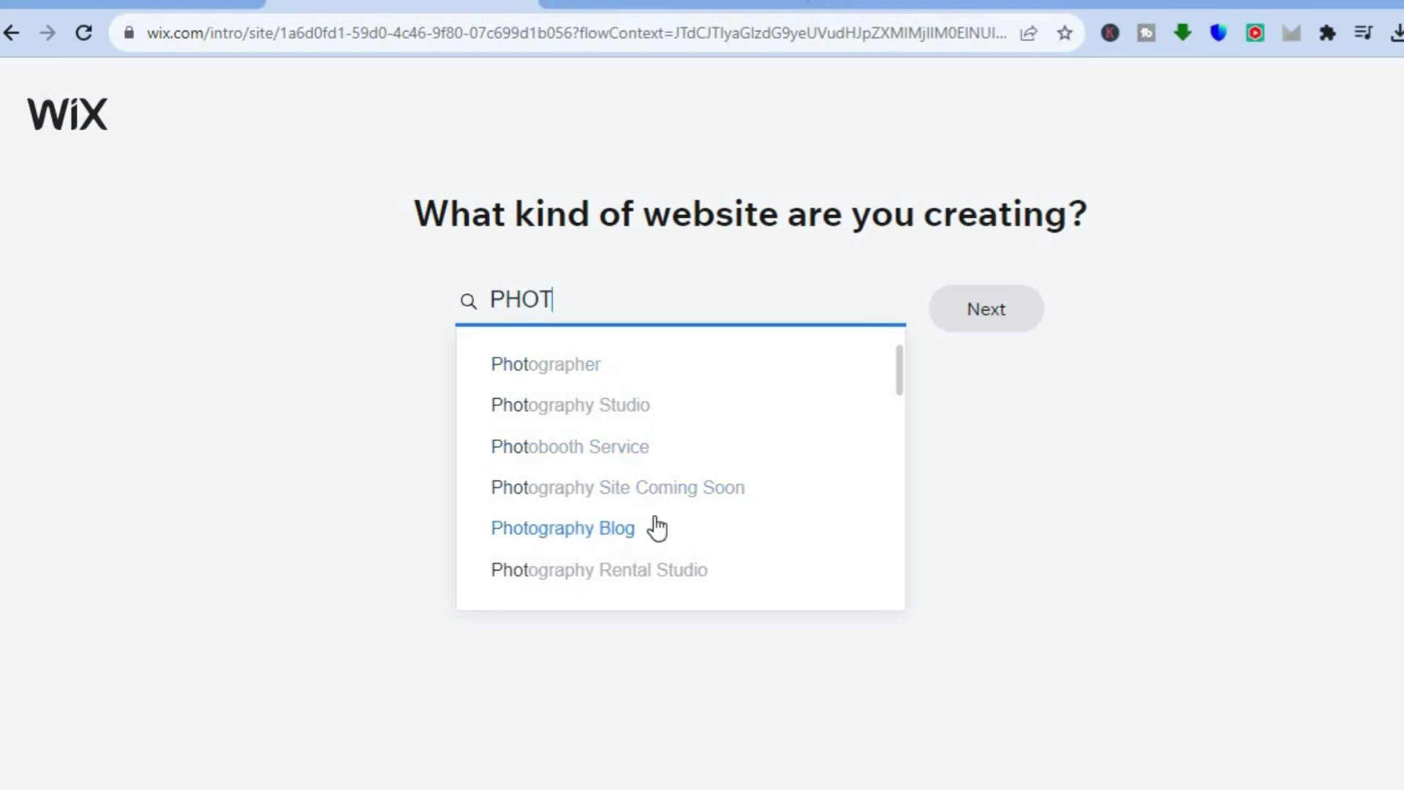
click(582, 364)
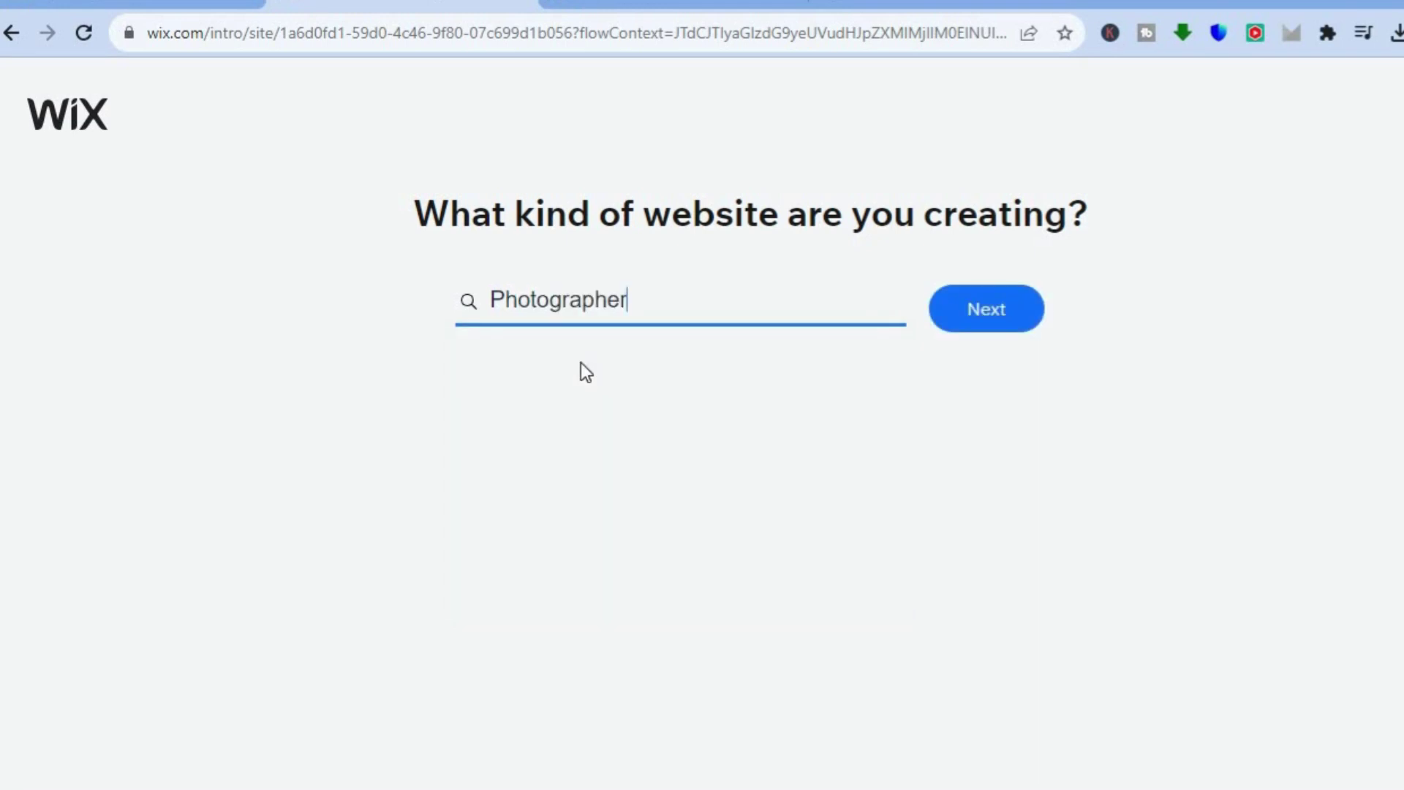
click(999, 313)
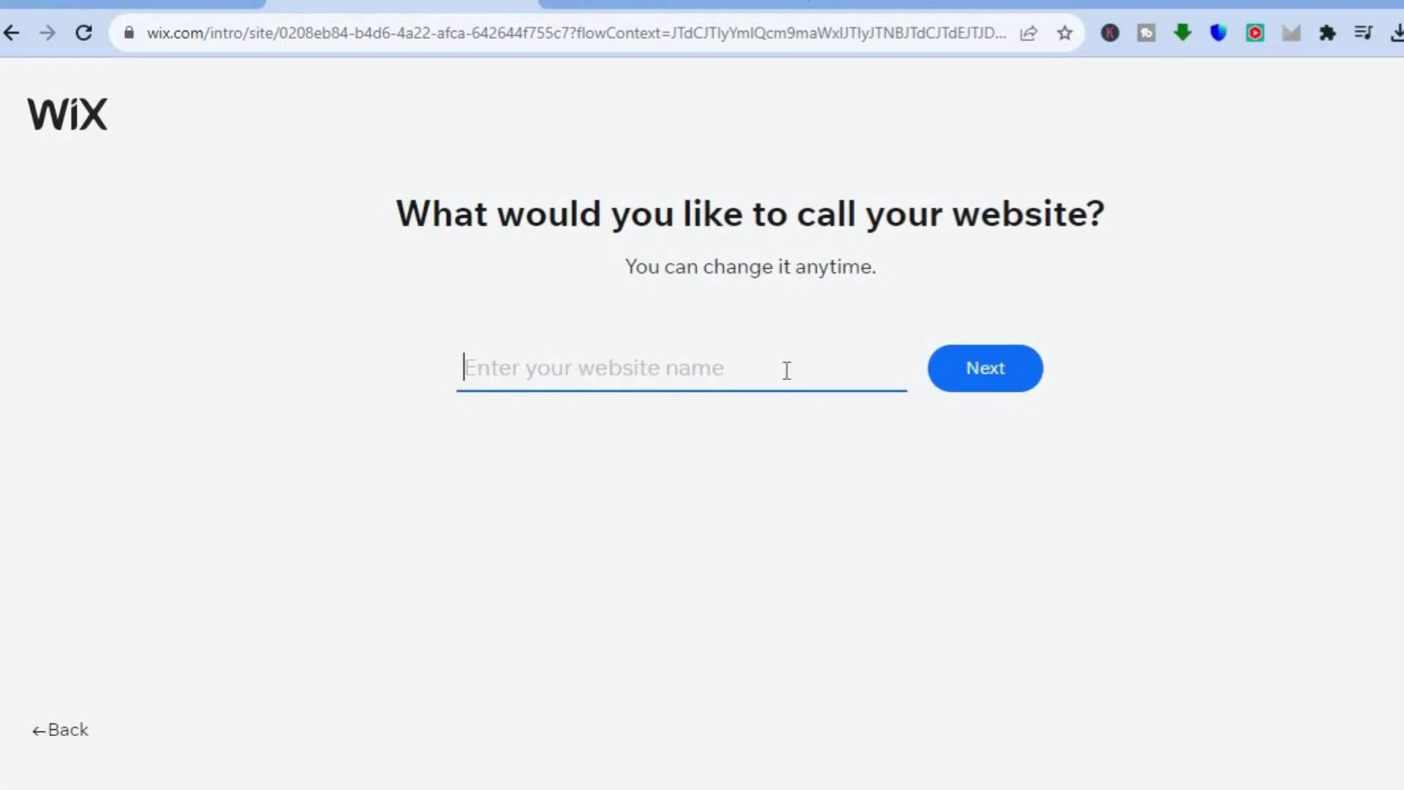
Name the website SIMPLE PHOTOS and continue to the feature selection.
text(SIMPLE )
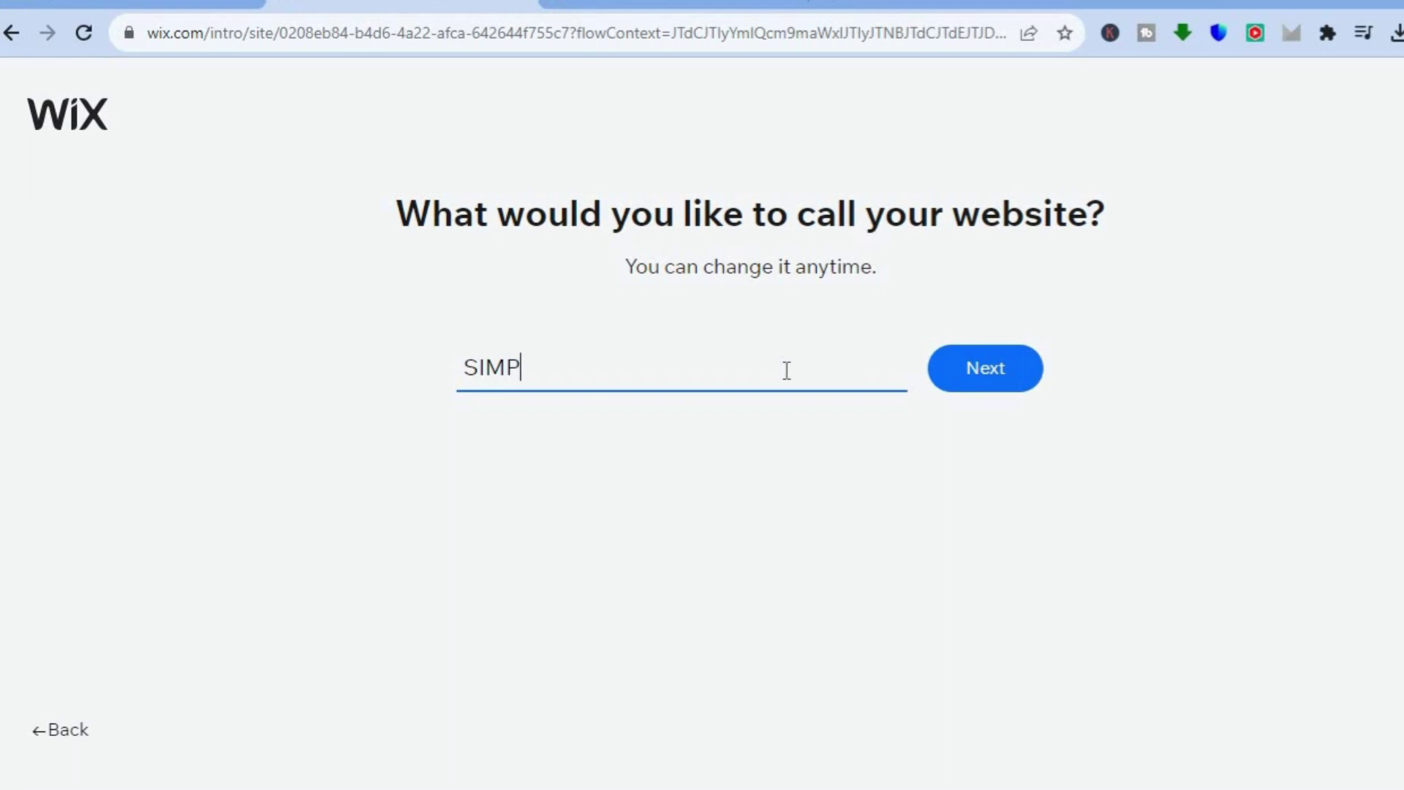
text(PHOTOS)
click(1001, 365)
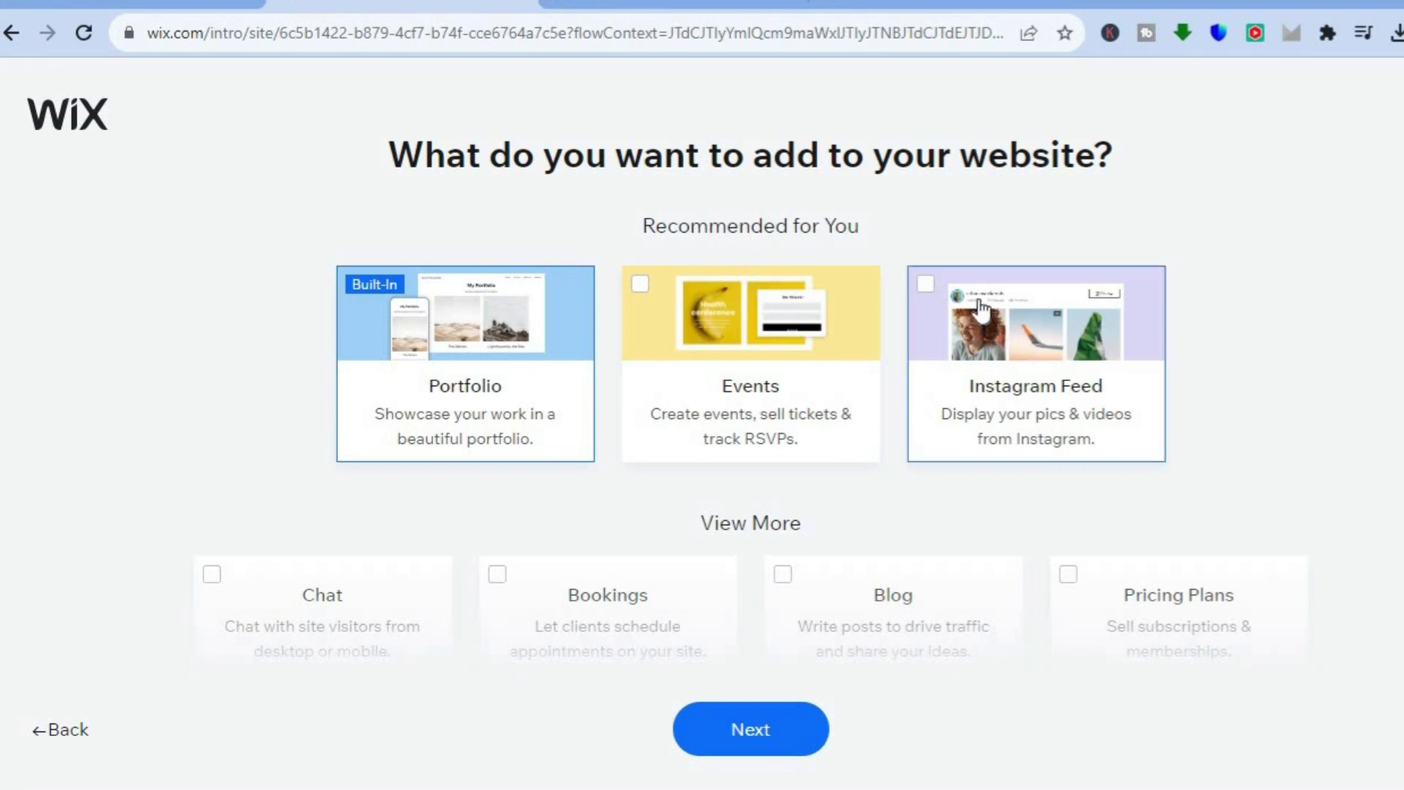
Add the Instagram Feed and Blog features to the website and continue.
click(932, 291)
scroll(1248, 412, down, 4)
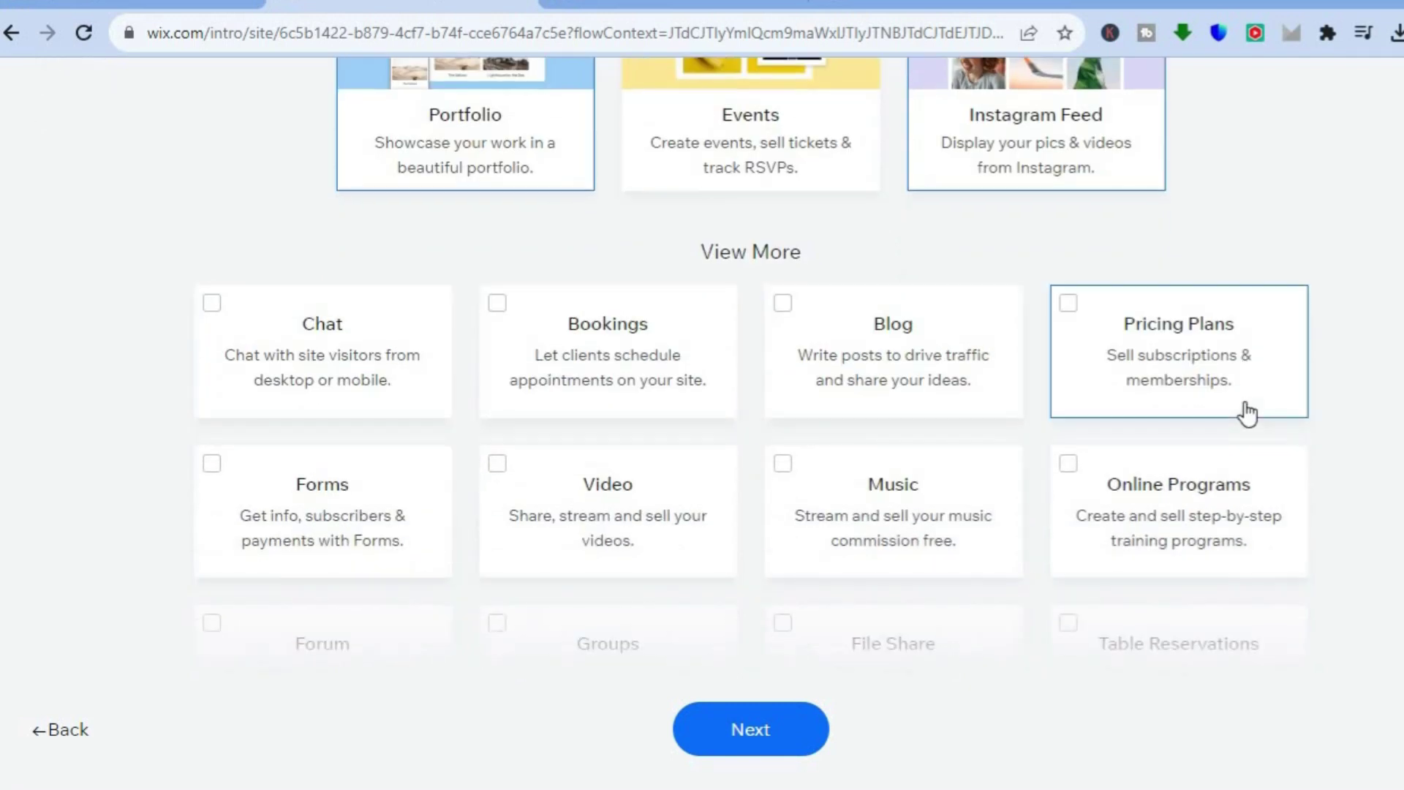
scroll(1247, 412, down, 1)
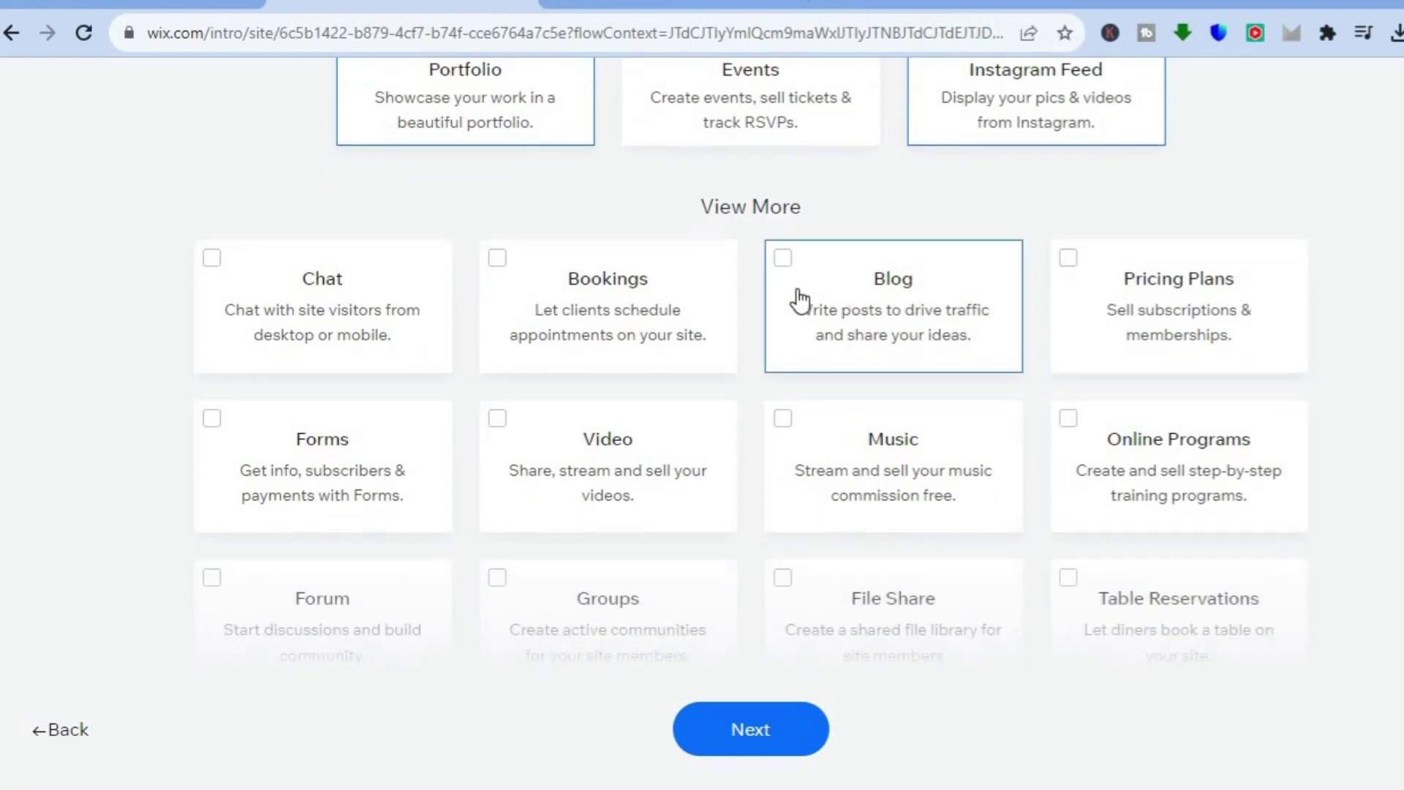
click(790, 269)
scroll(1341, 444, down, 3)
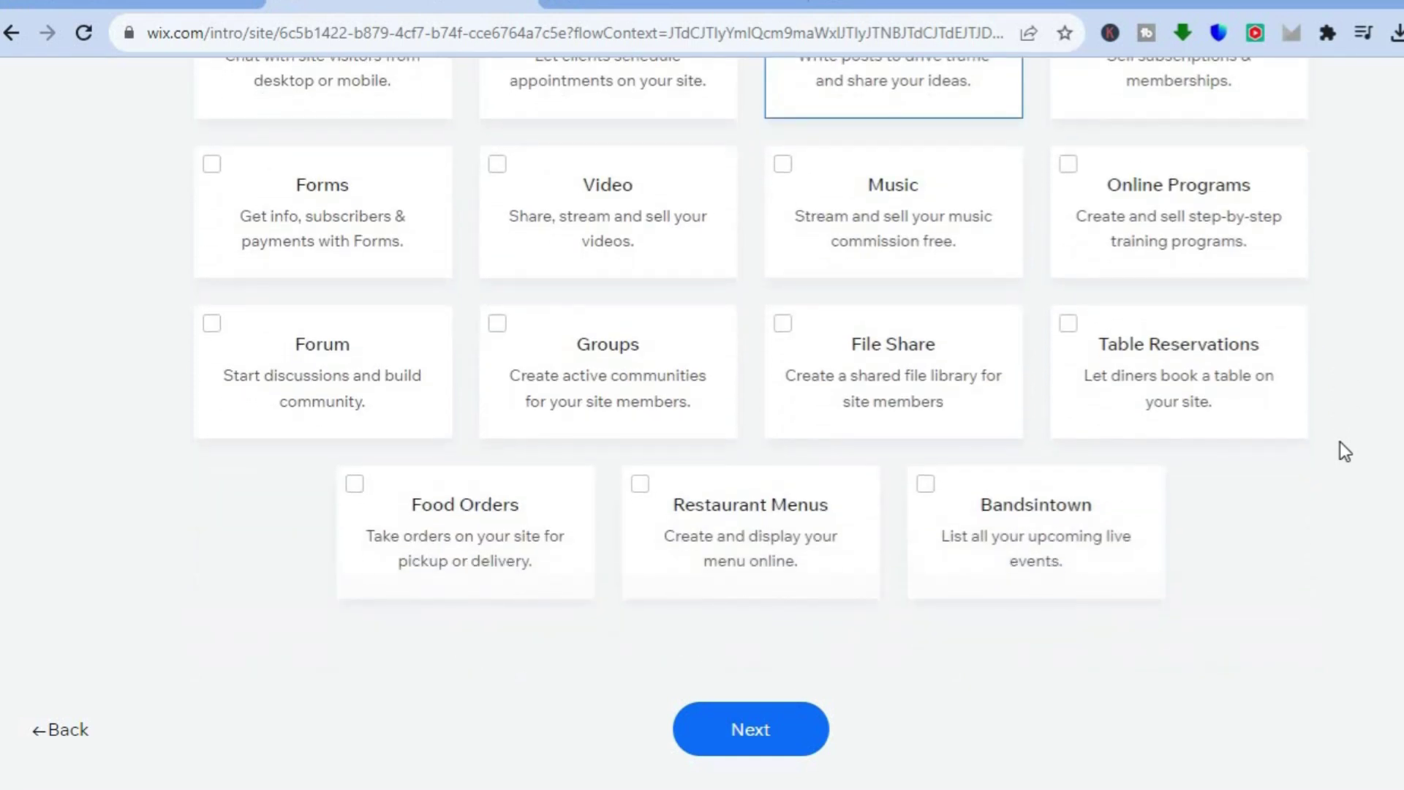
scroll(1339, 442, up, 3)
scroll(1340, 442, up, 4)
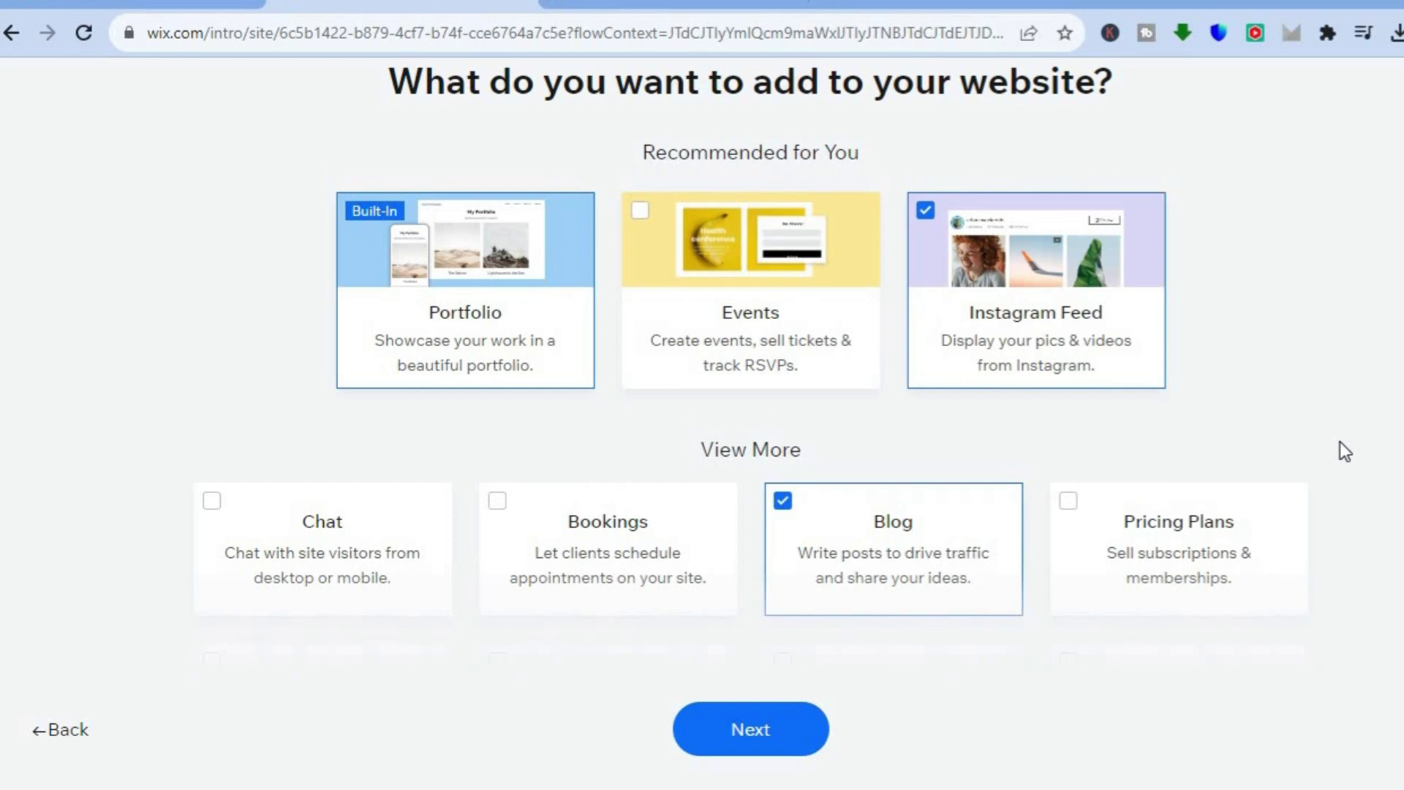
scroll(1340, 442, down, 3)
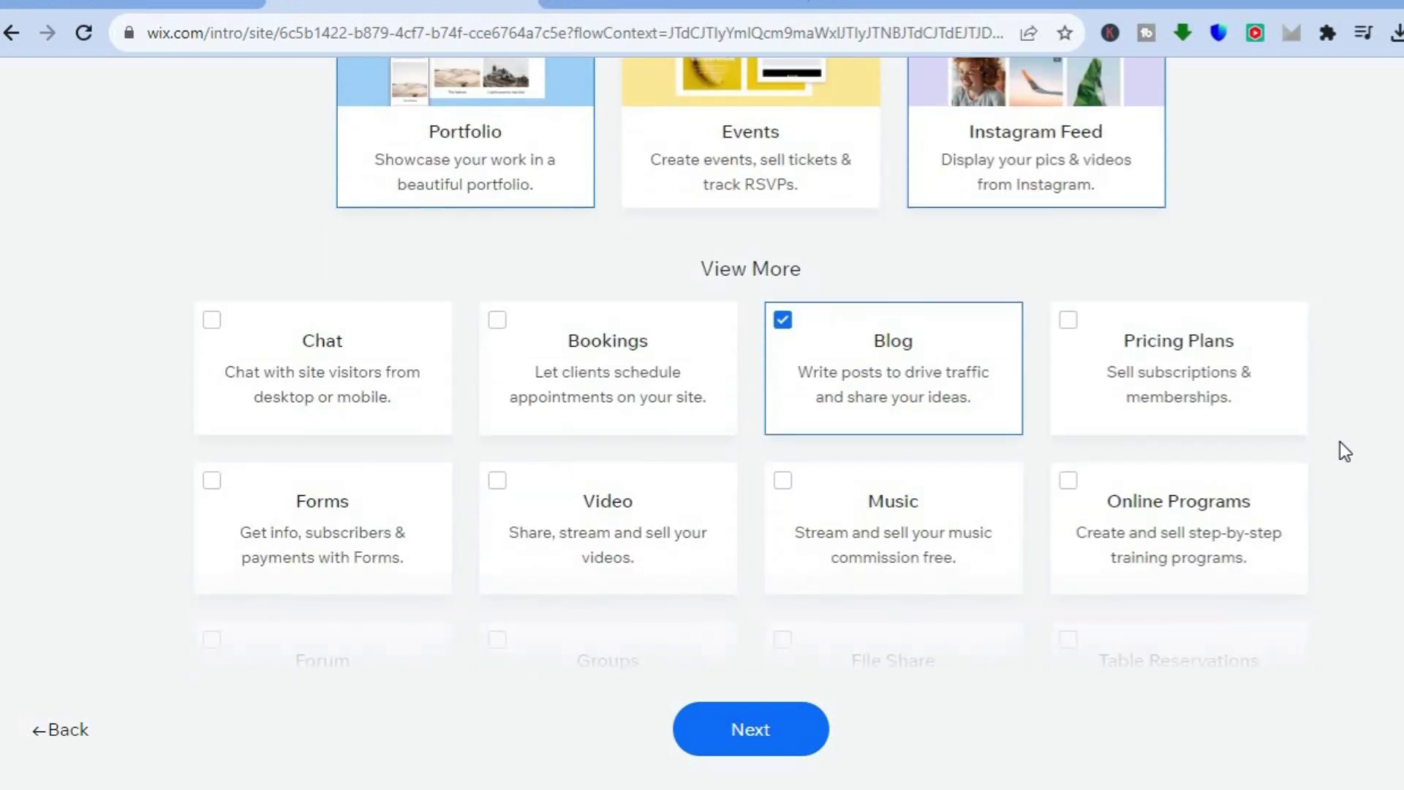
scroll(1339, 442, down, 4)
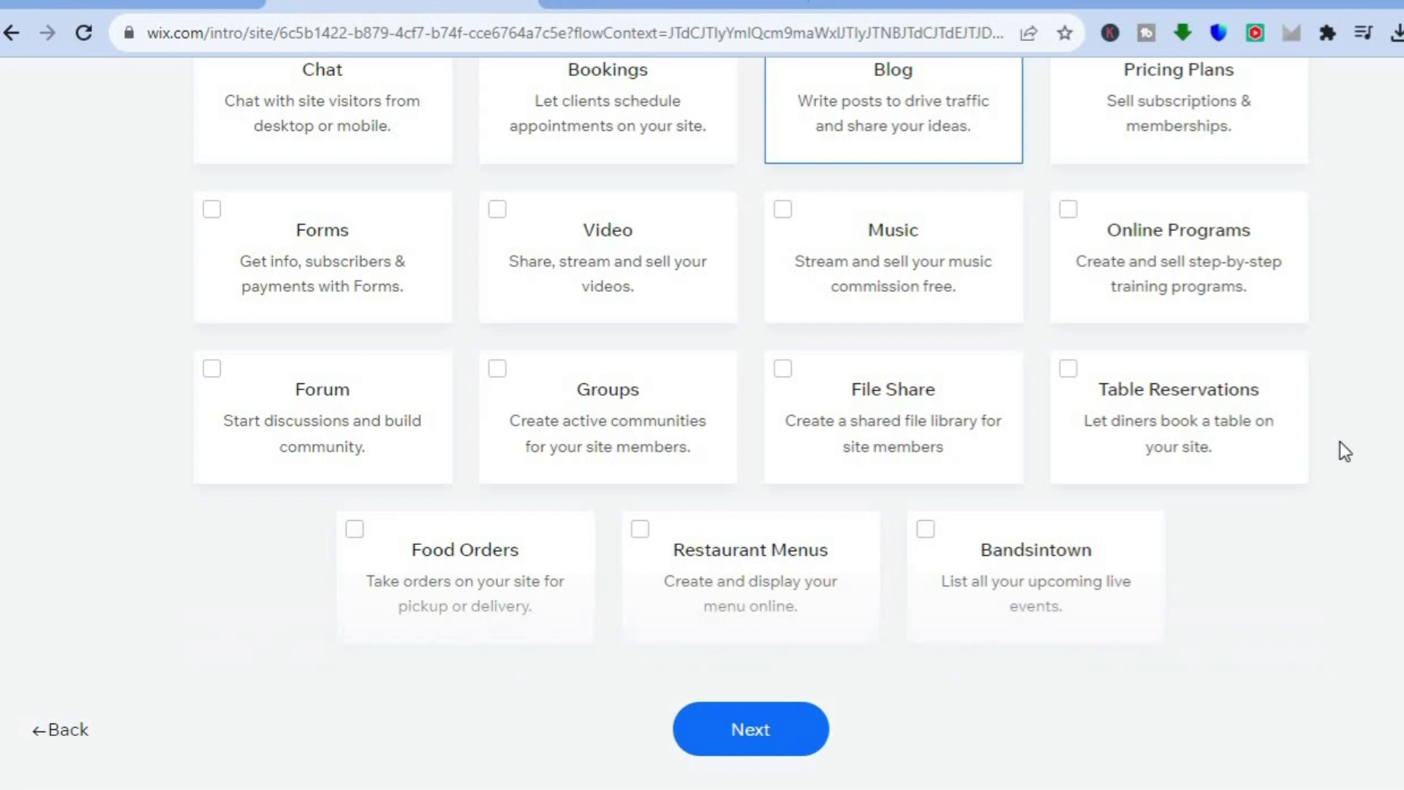
scroll(1339, 442, down, 1)
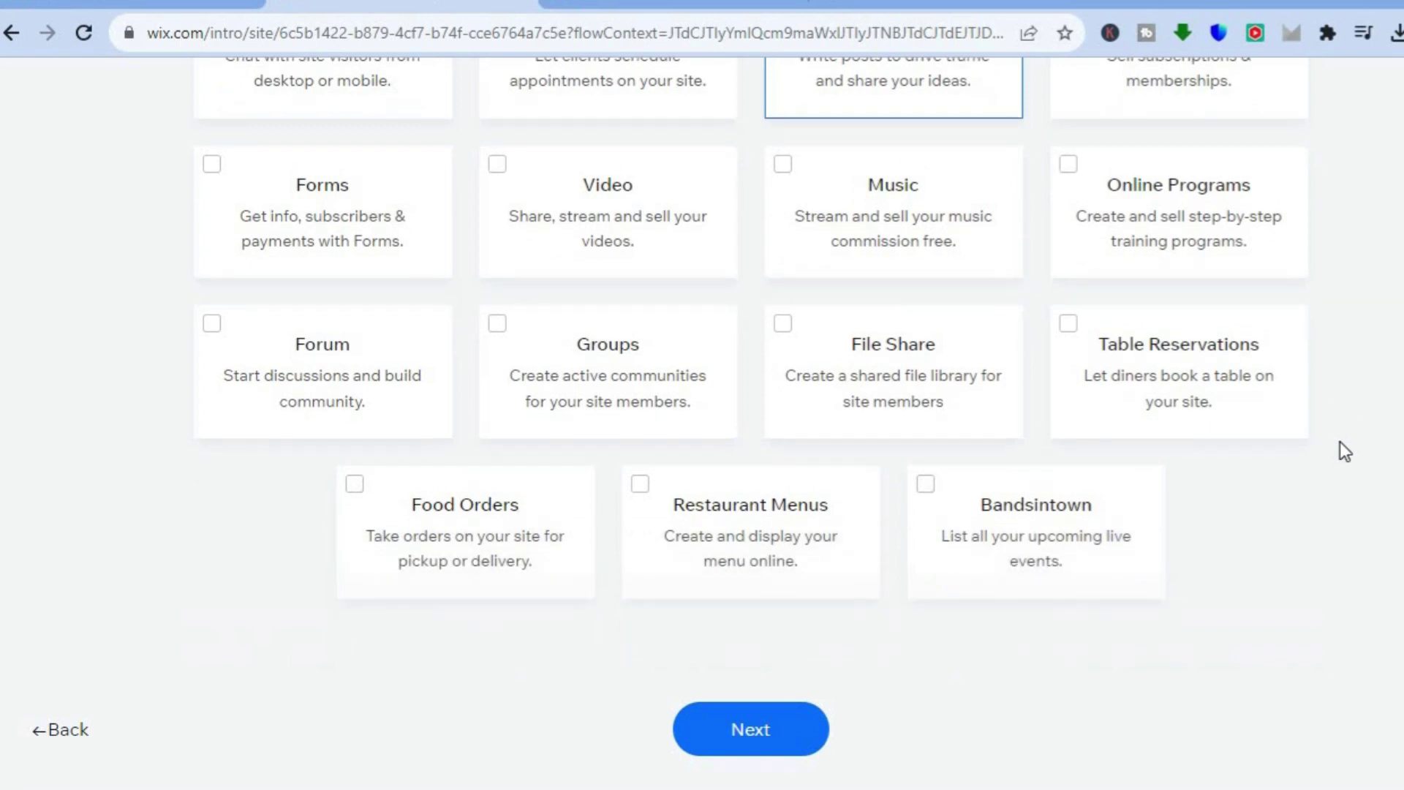
click(780, 720)
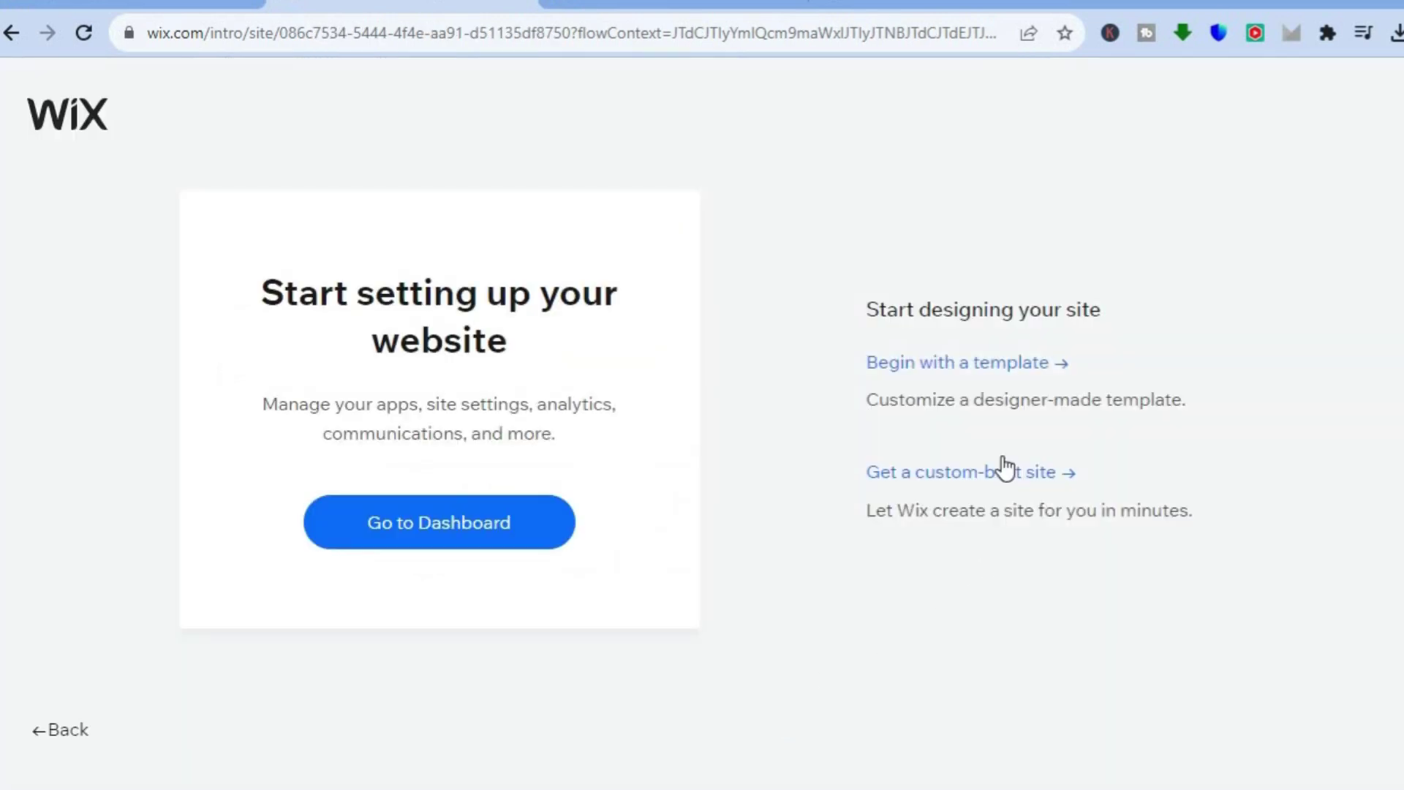
Begin with a template and open the dark Best Match Photographer template in the site editor.
click(985, 376)
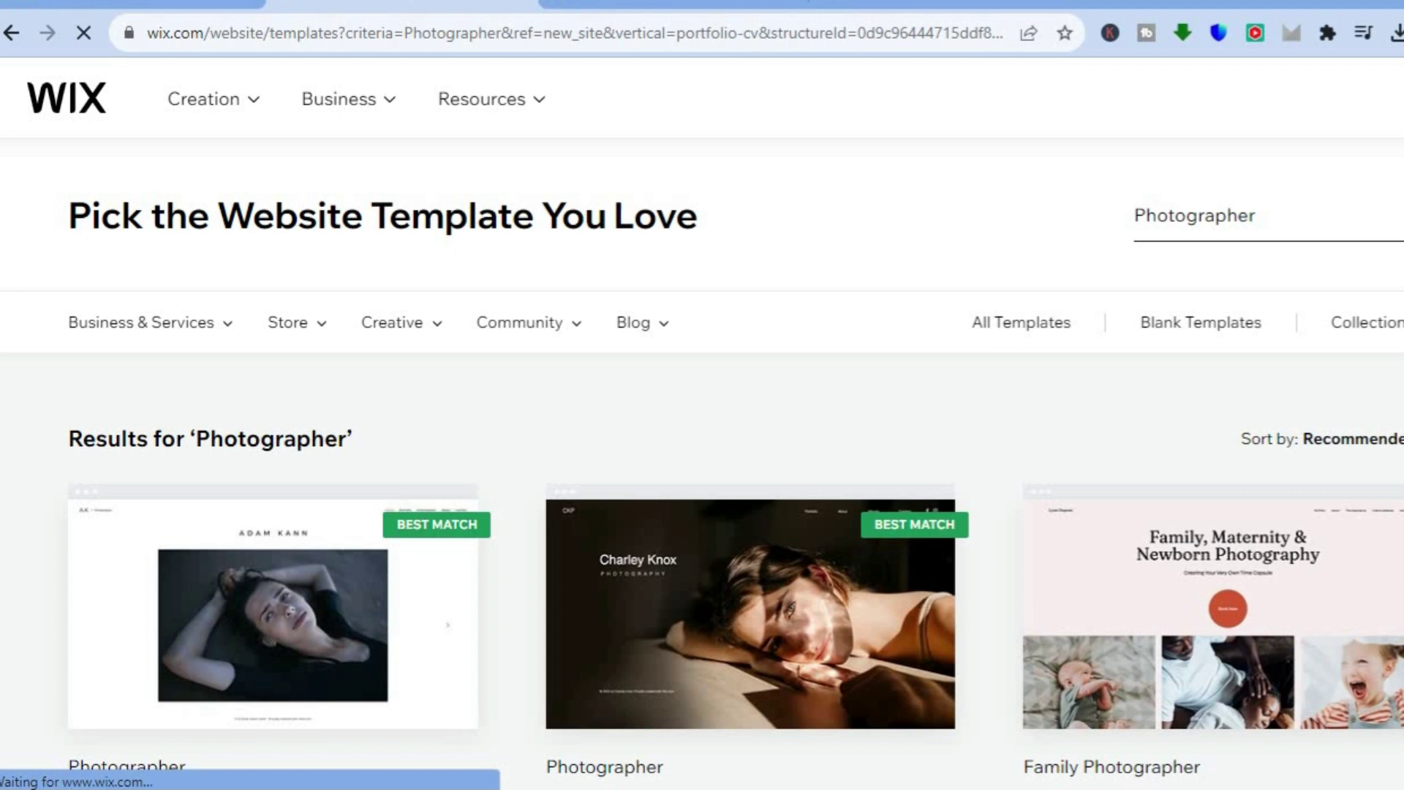
scroll(702, 439, down, 6)
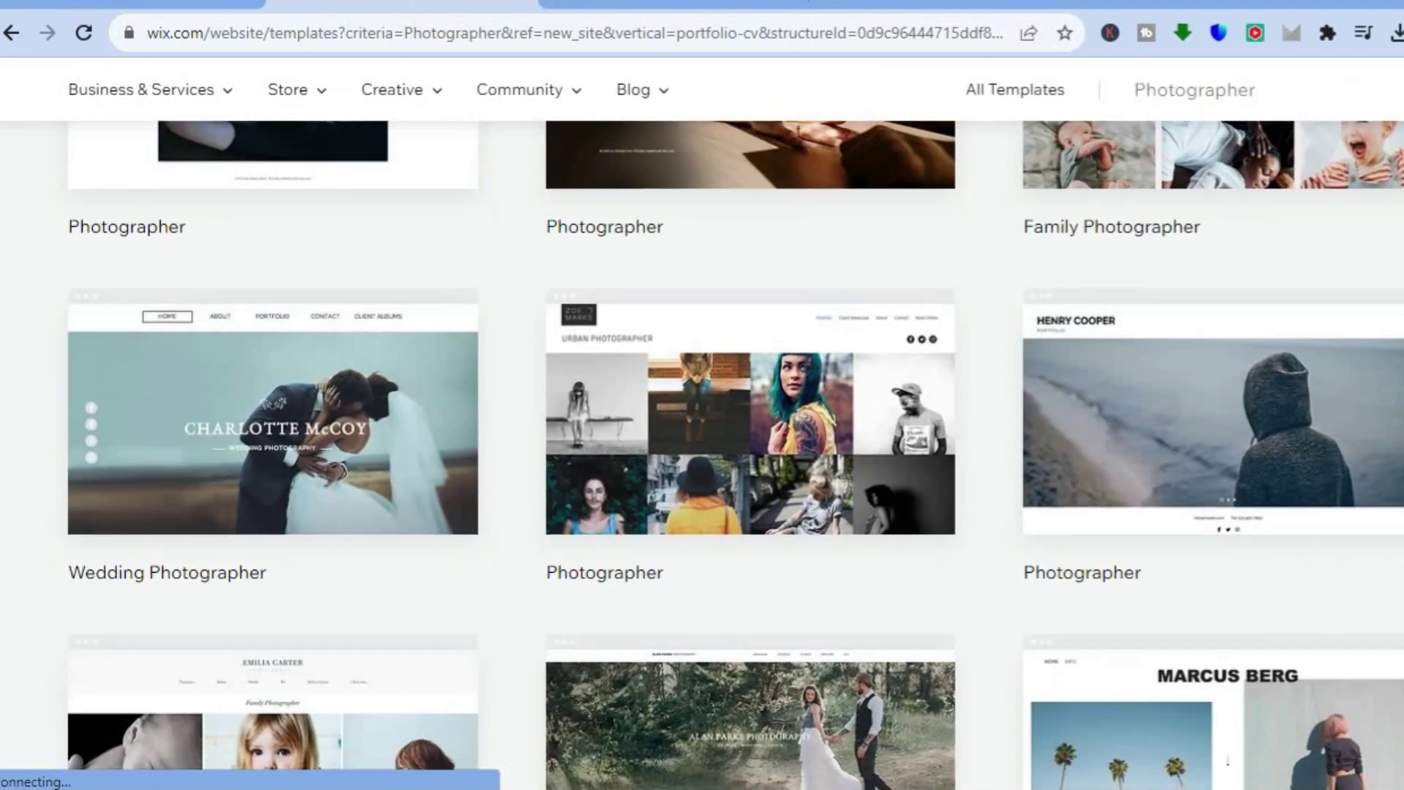
scroll(702, 439, down, 9)
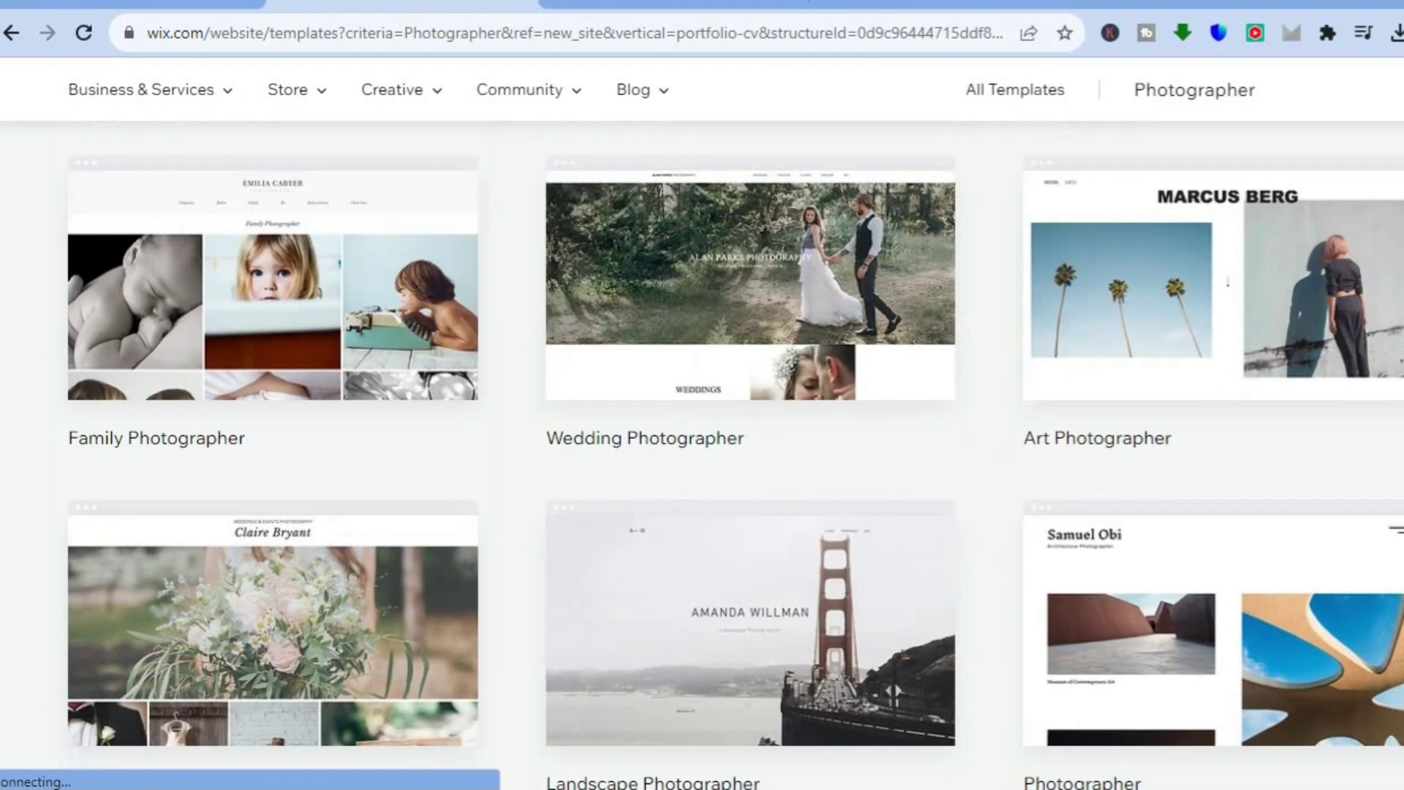
scroll(818, 377, up, 10)
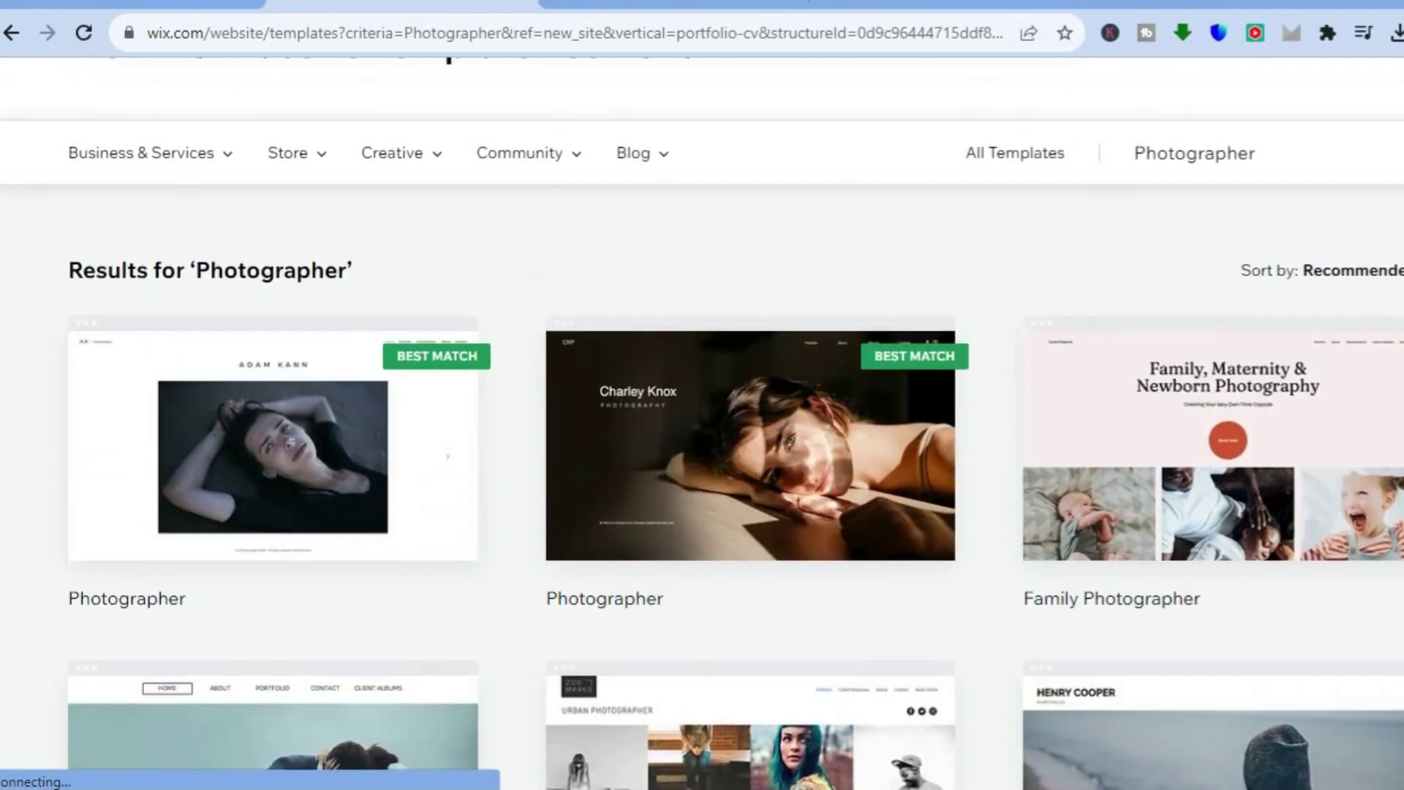
mouse_move(816, 373)
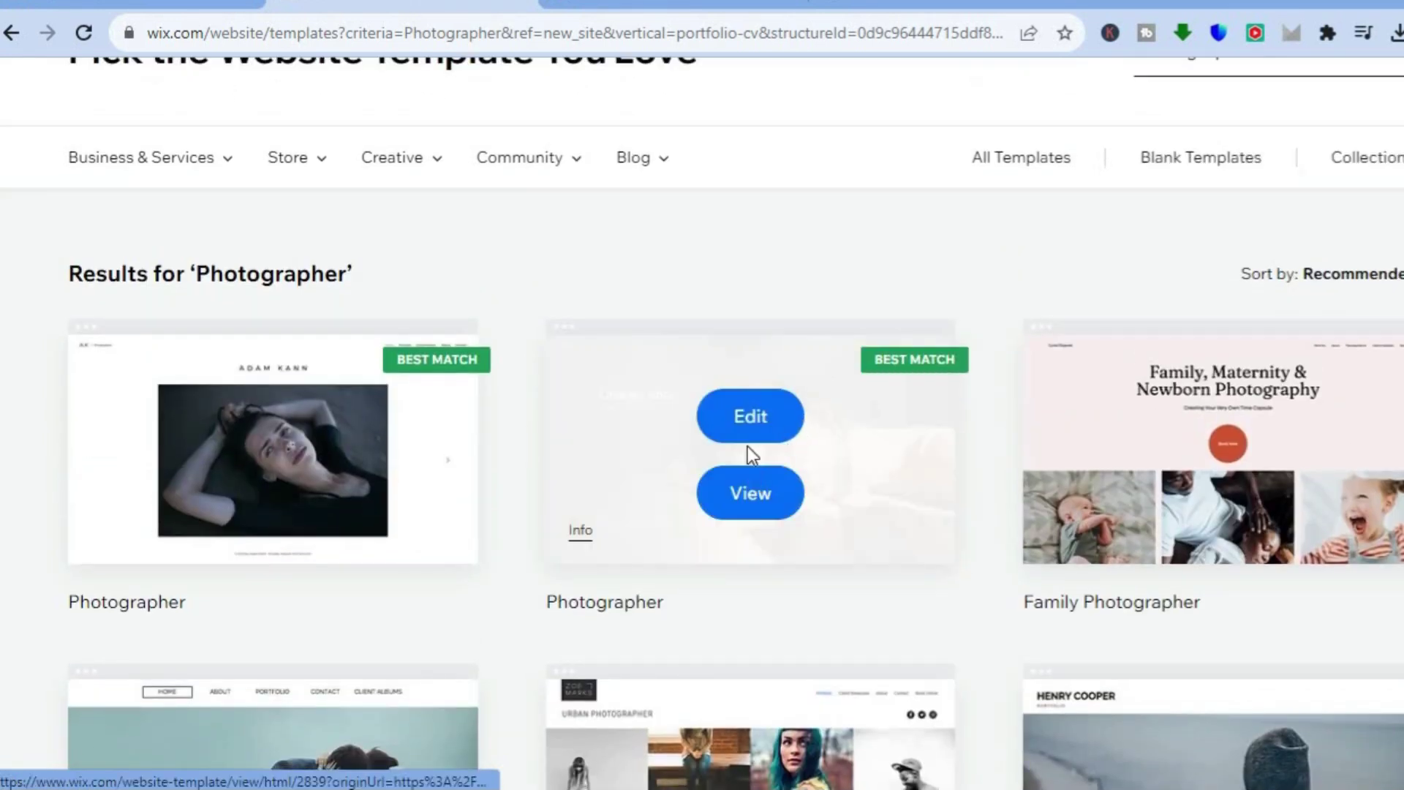
click(745, 421)
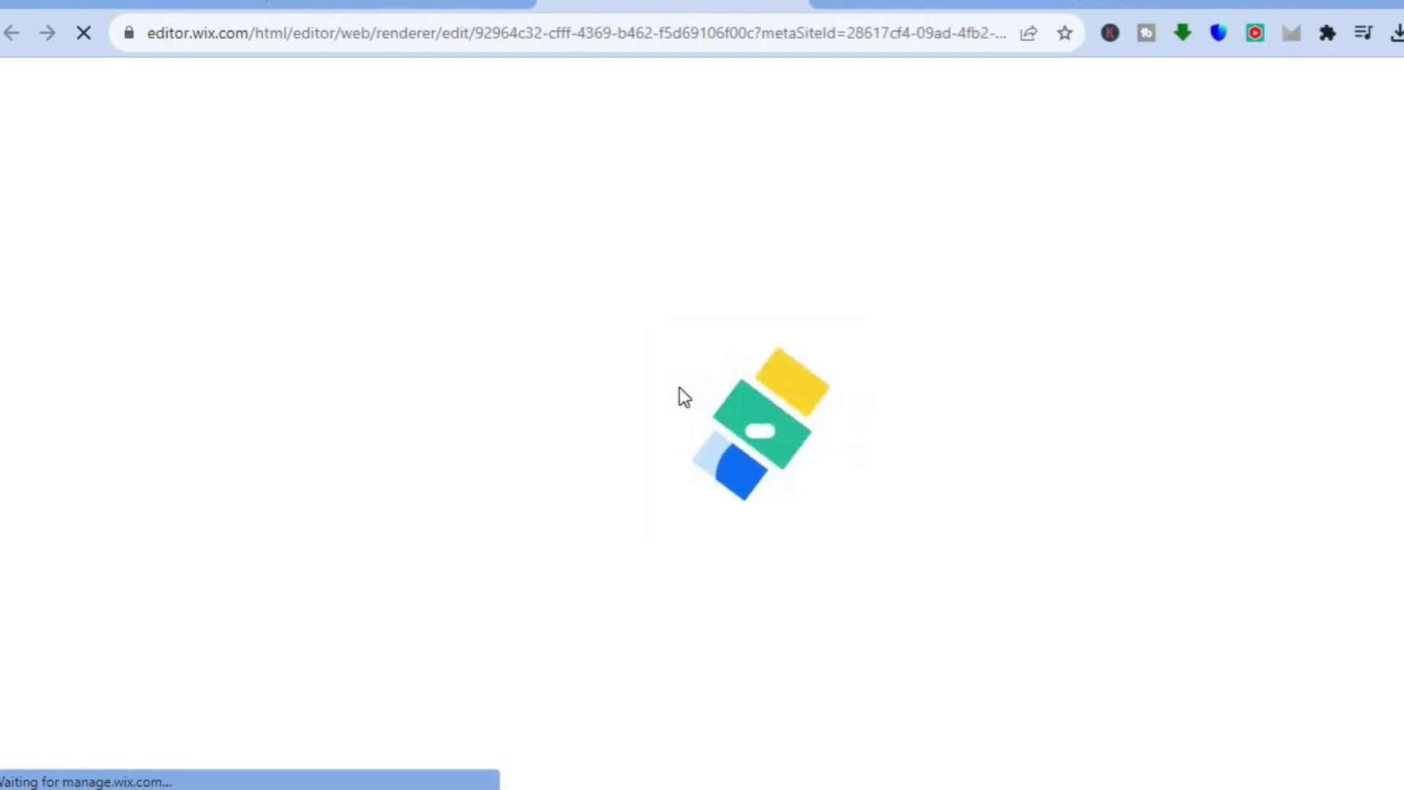
Switch to Canva, clear the old WATERMARK search and search the templates for LOGO.
click(911, 4)
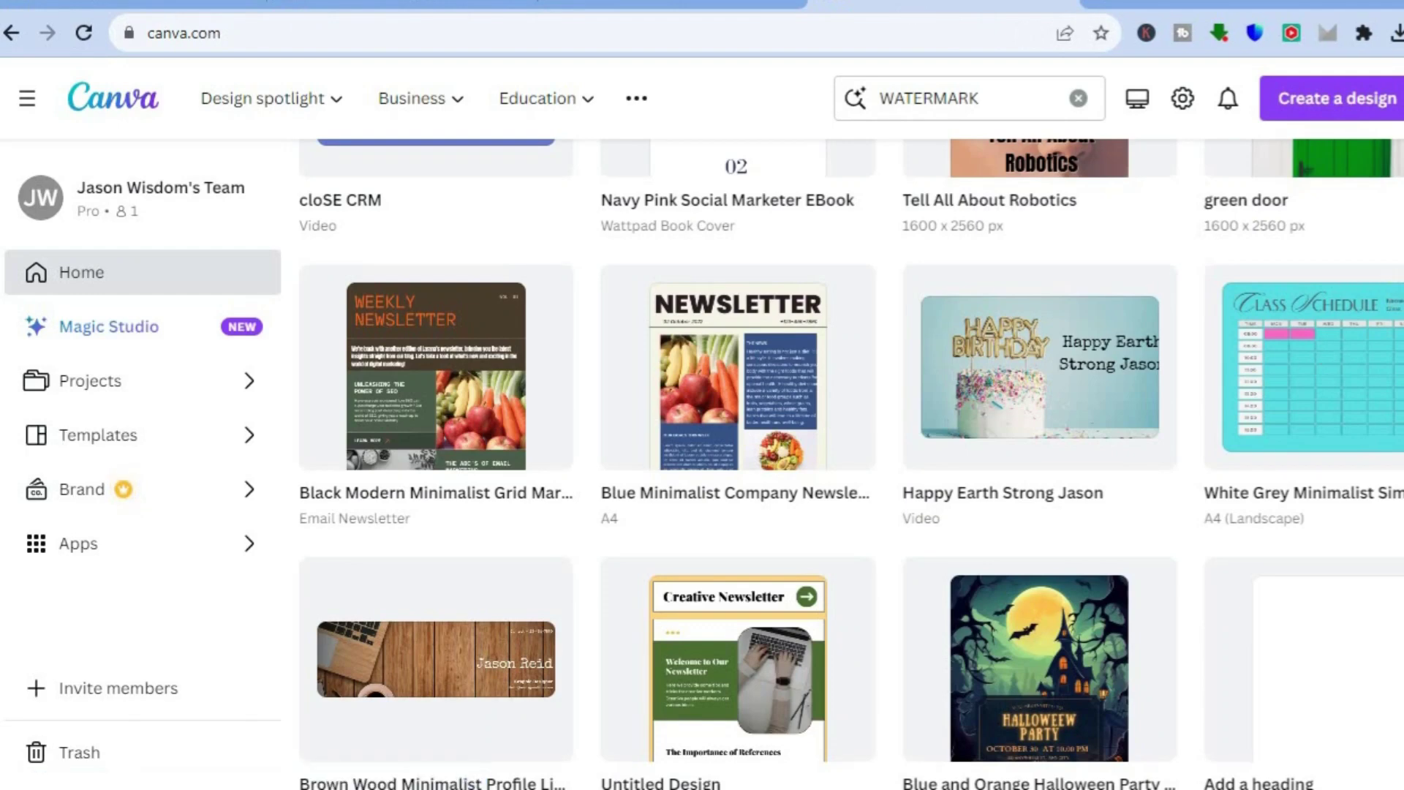
scroll(851, 461, up, 10)
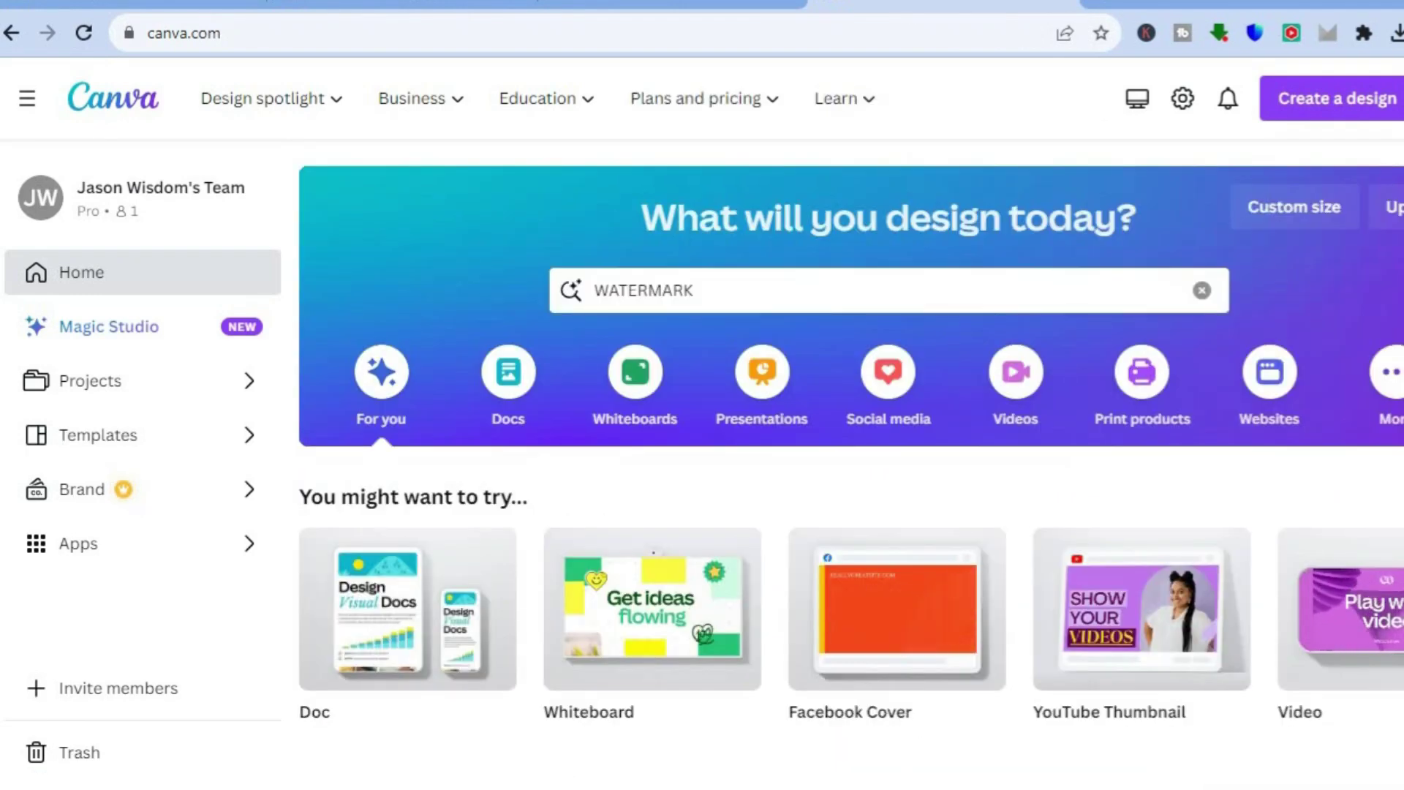
click(1202, 290)
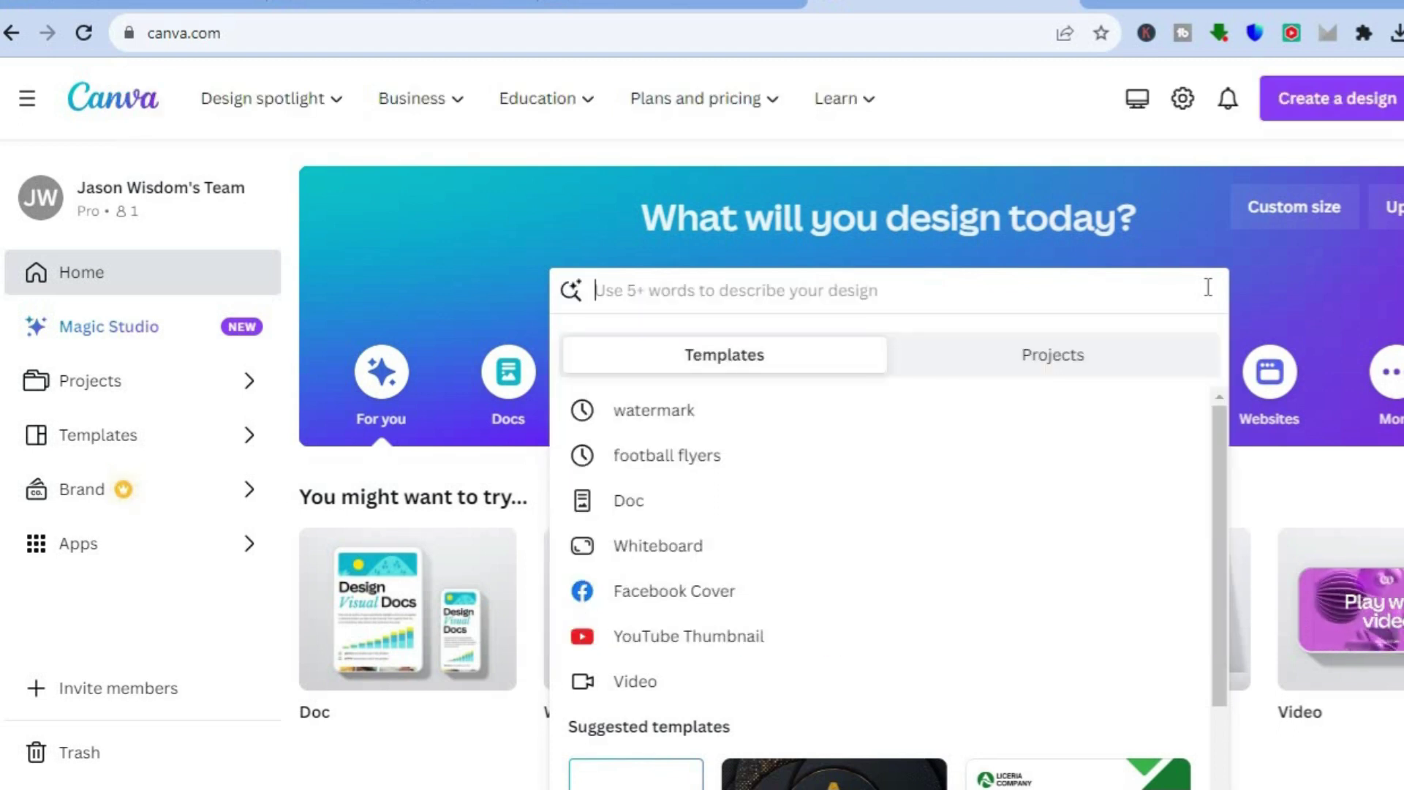
click(1271, 279)
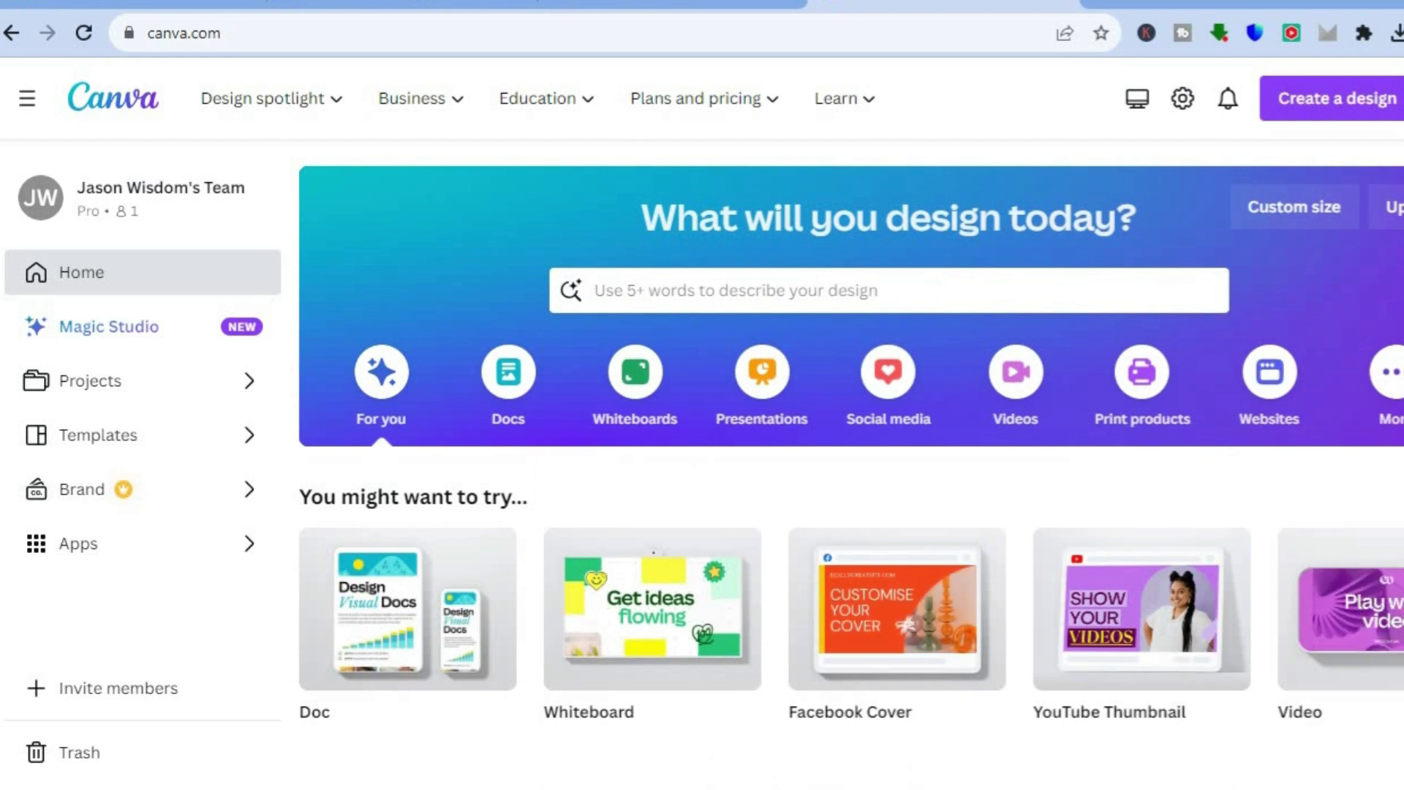
scroll(1098, 263, down, 1)
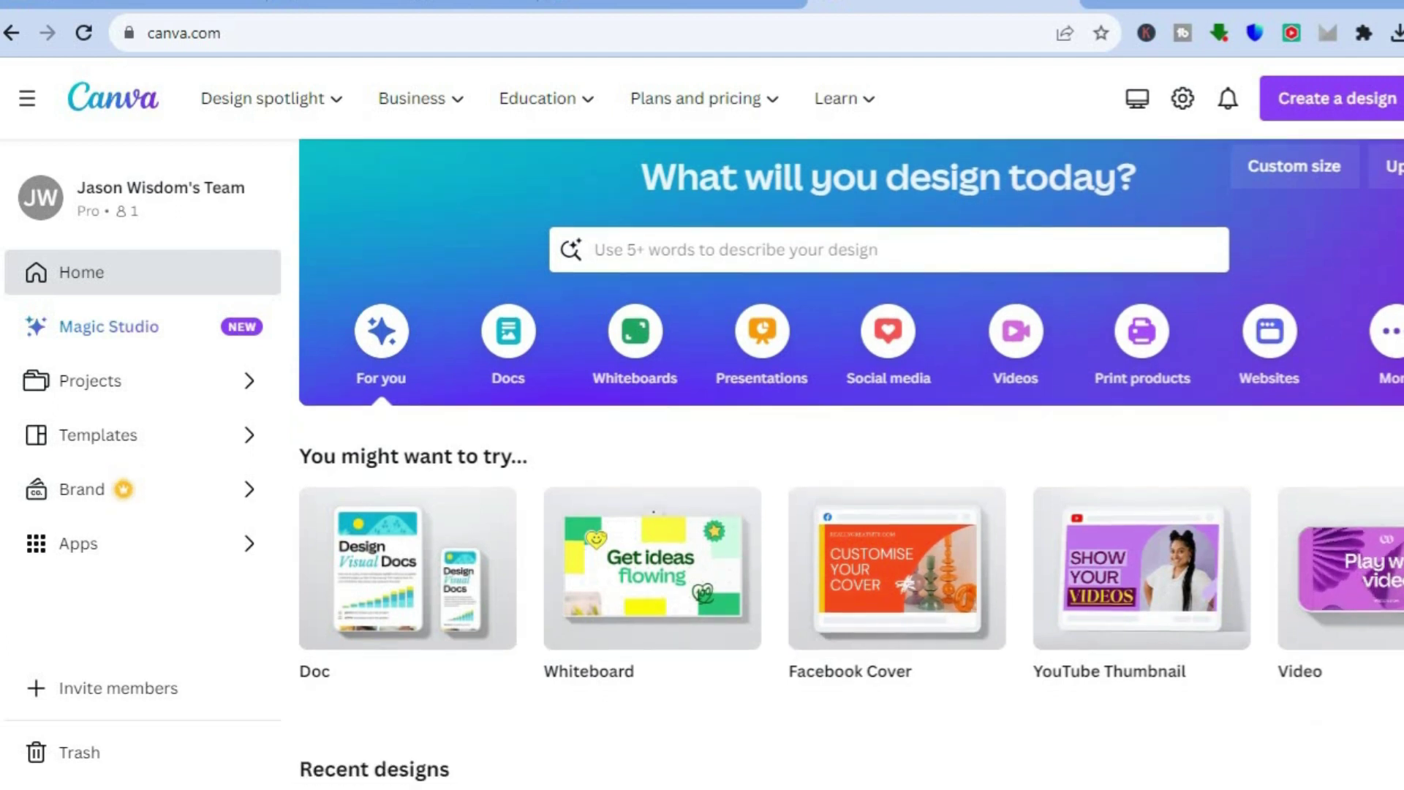
click(1099, 260)
text(LOG)
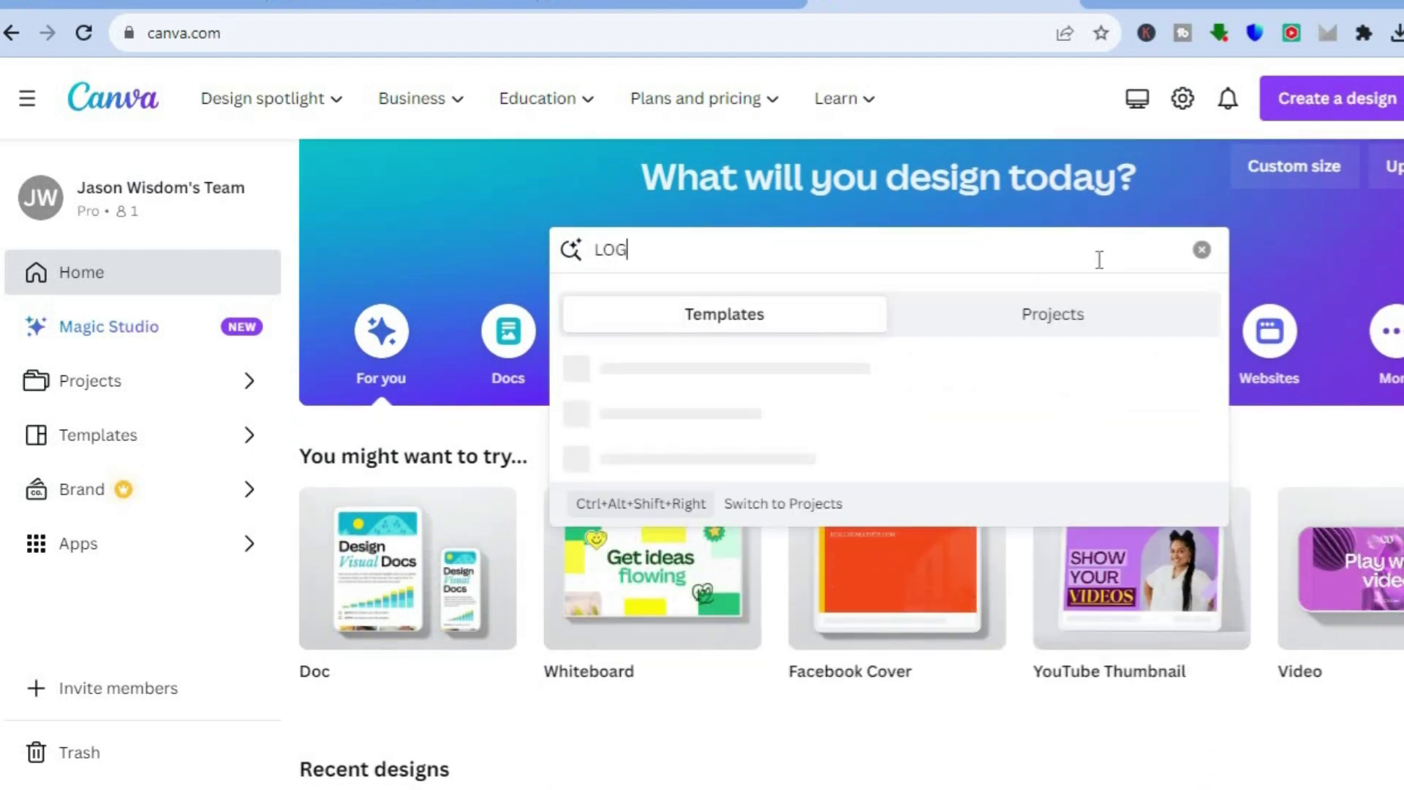
text(O)
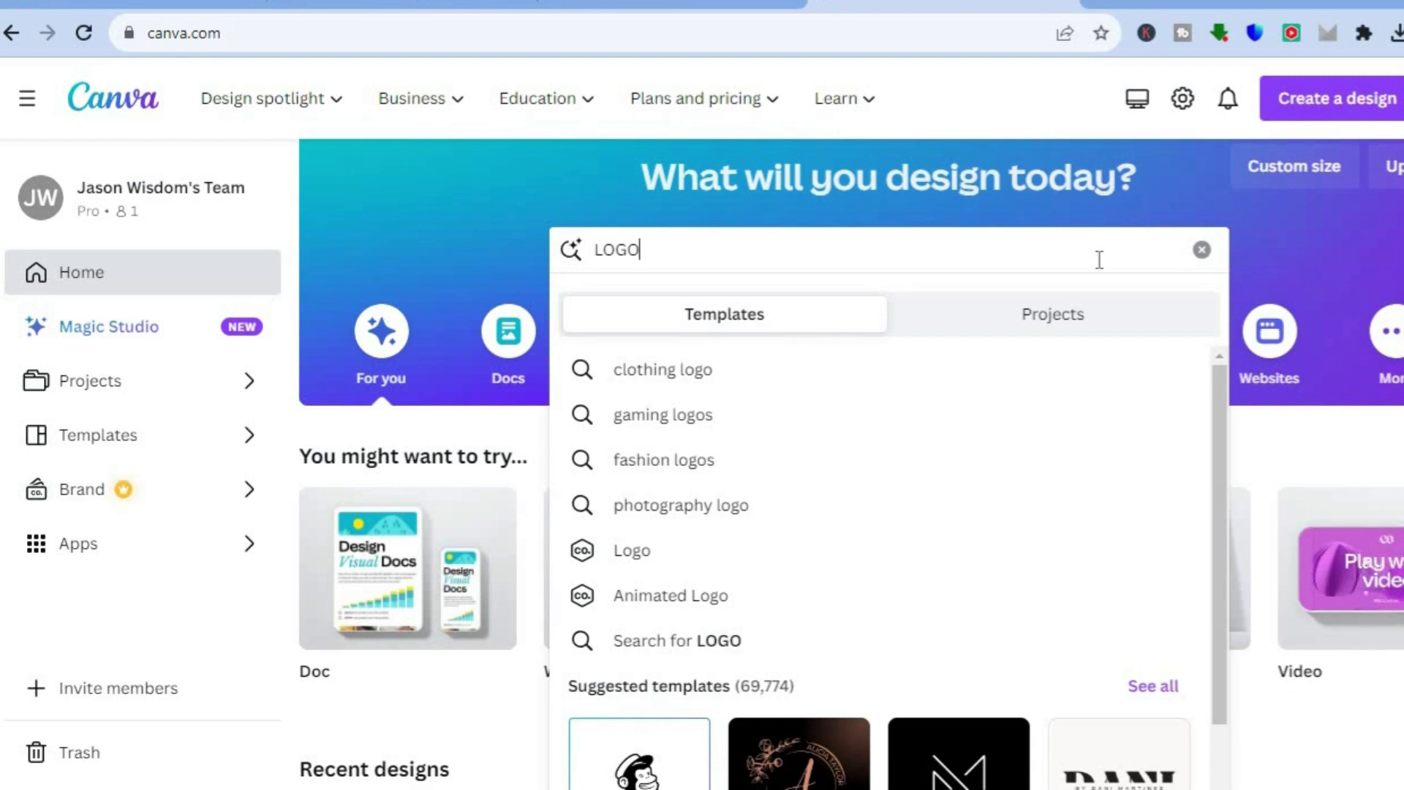
key(Return)
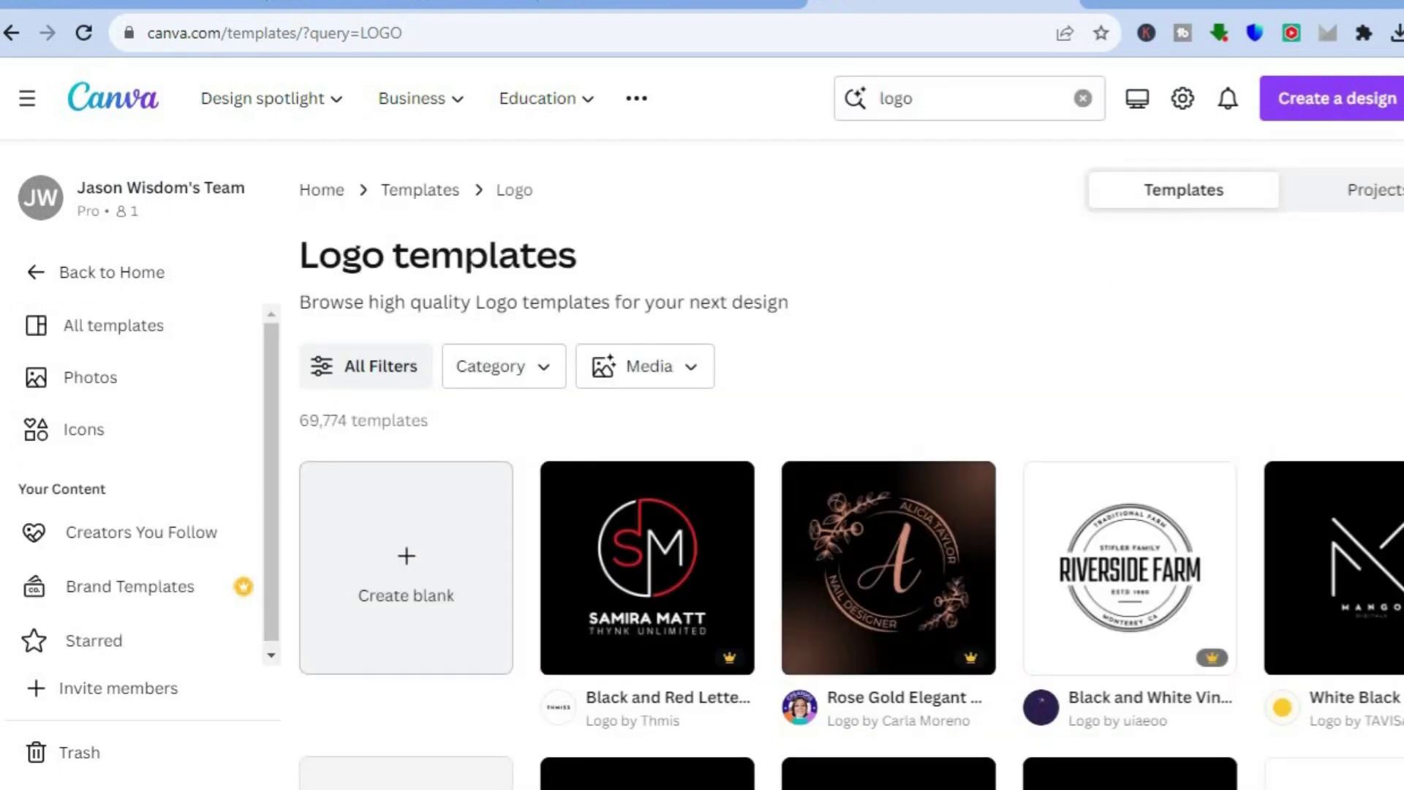
Choose the Black & White Minimalist Business Logo template reading LIGHT STUDIO and open it for customizing.
scroll(851, 464, down, 3)
scroll(851, 463, down, 4)
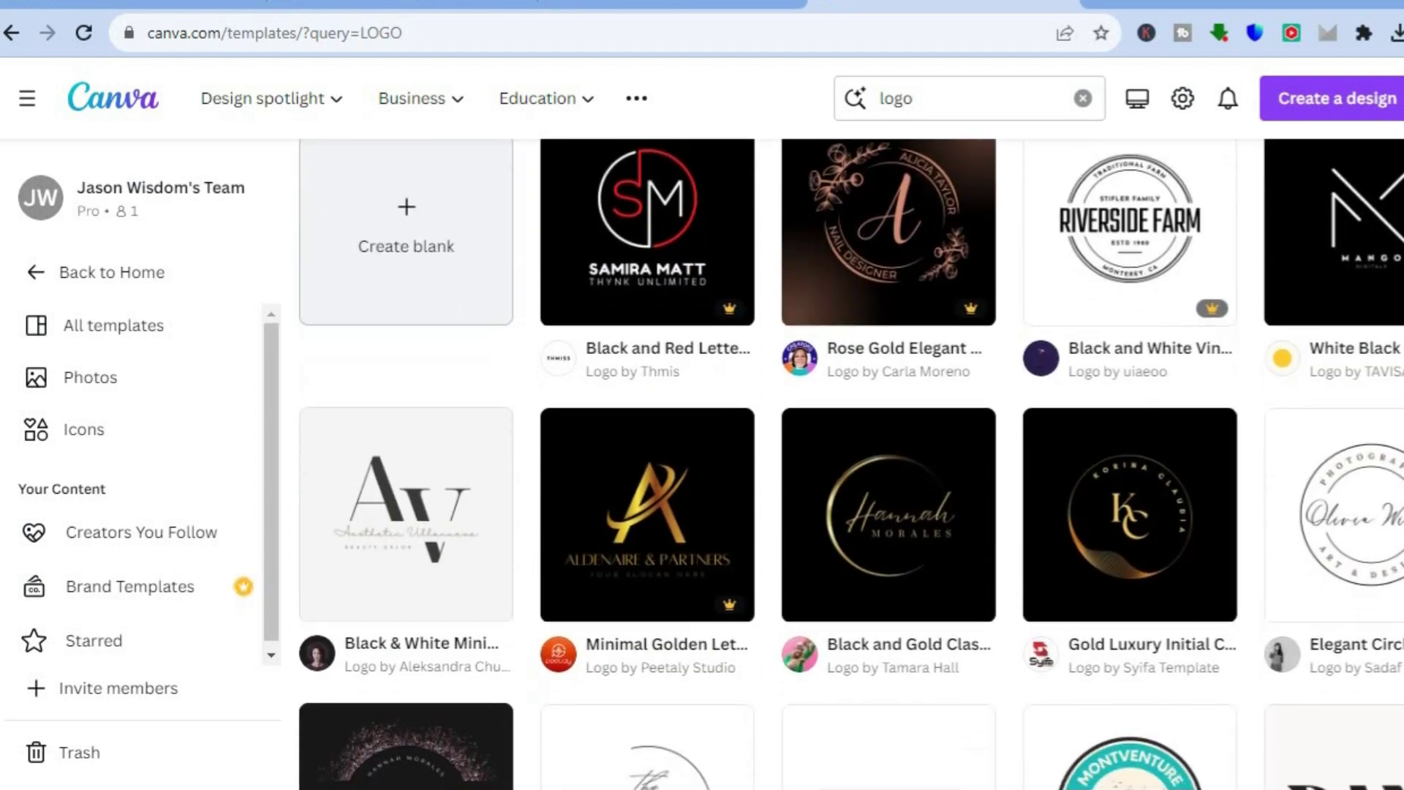
scroll(851, 463, down, 1)
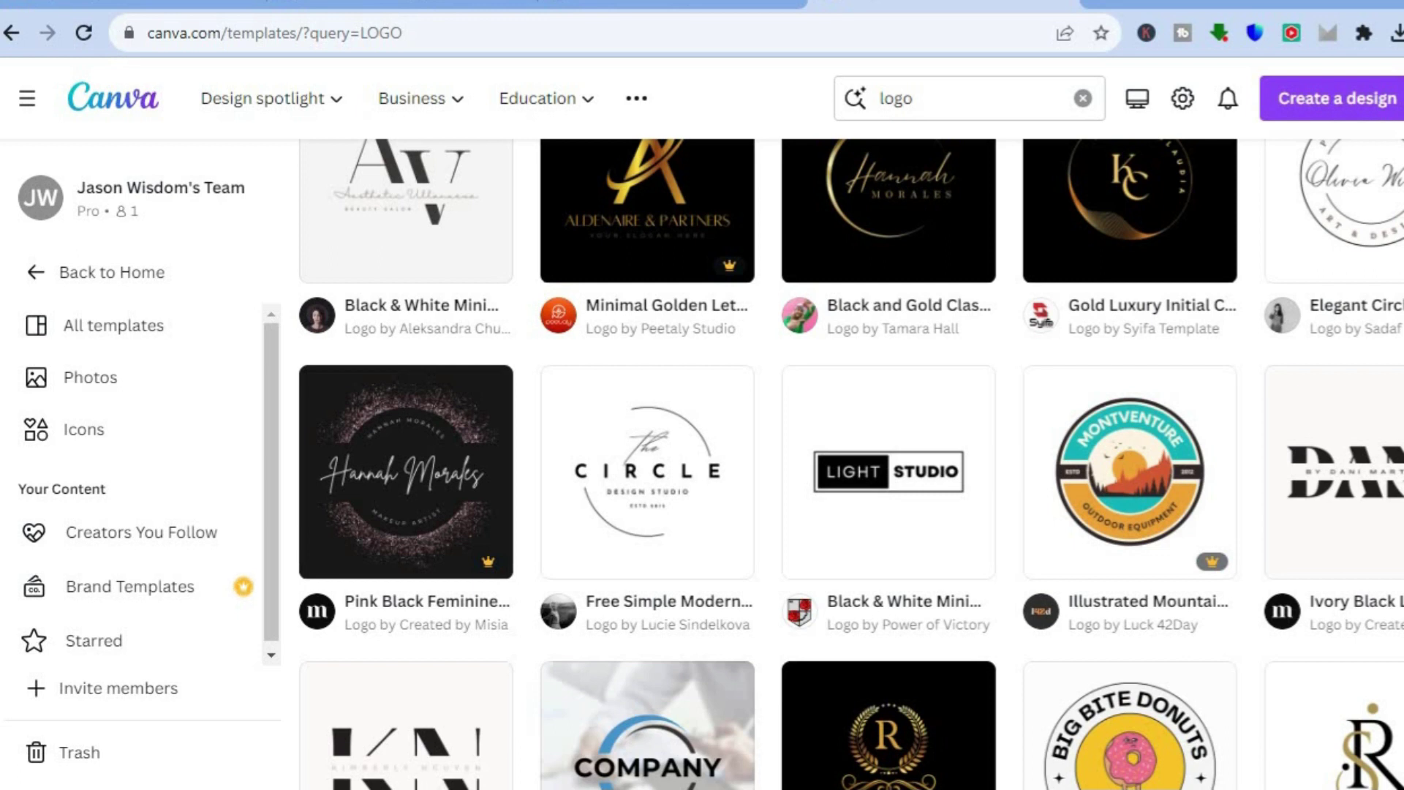
click(903, 474)
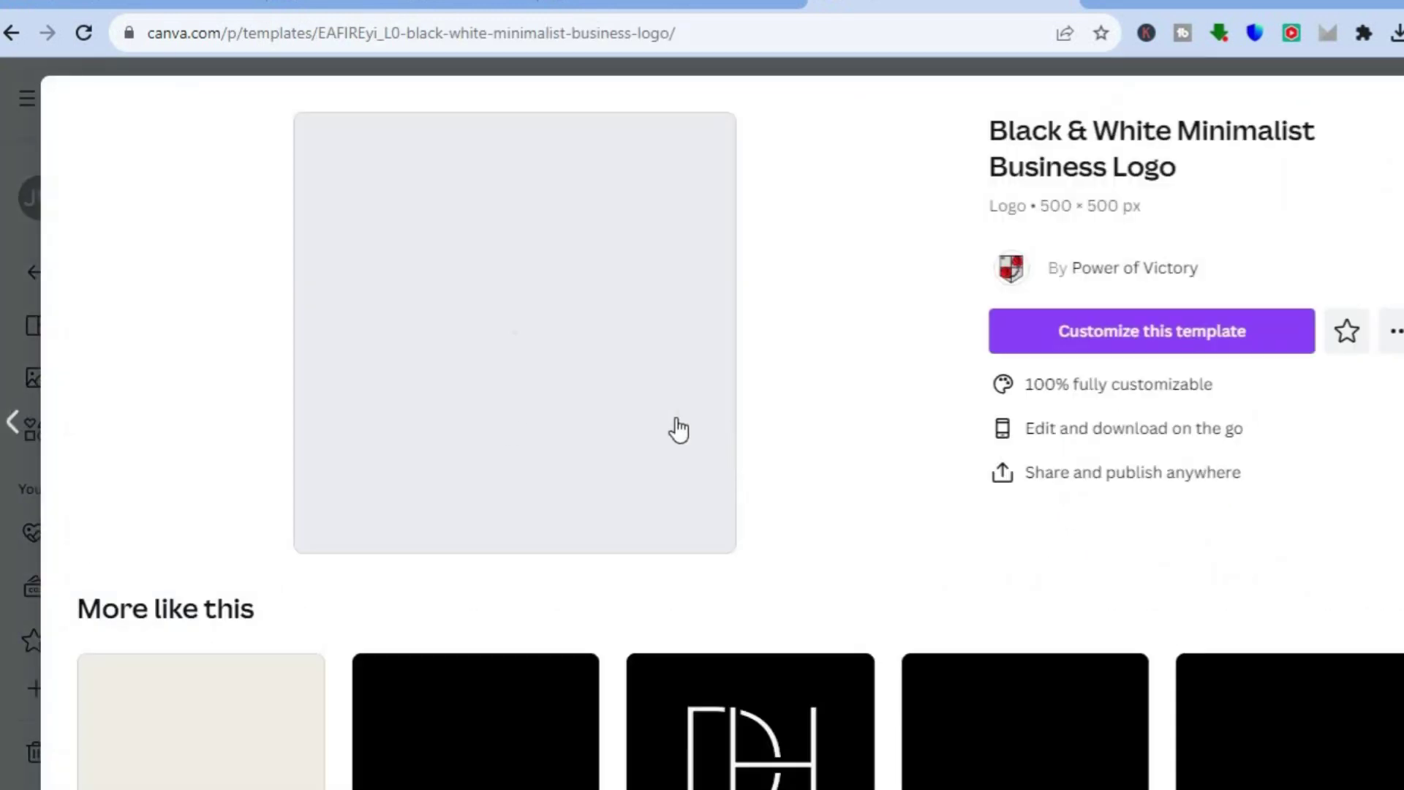
click(1183, 317)
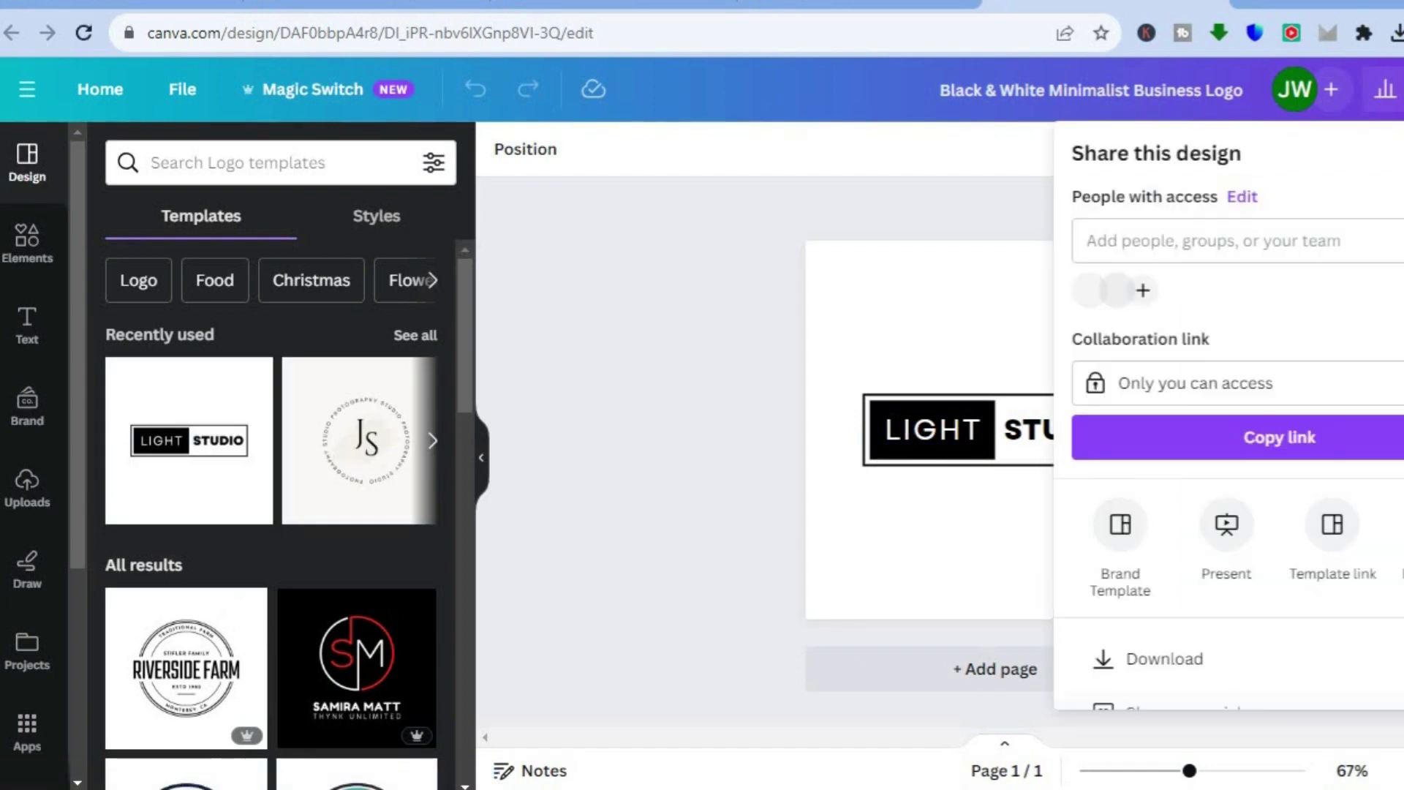
scroll(1228, 417, down, 2)
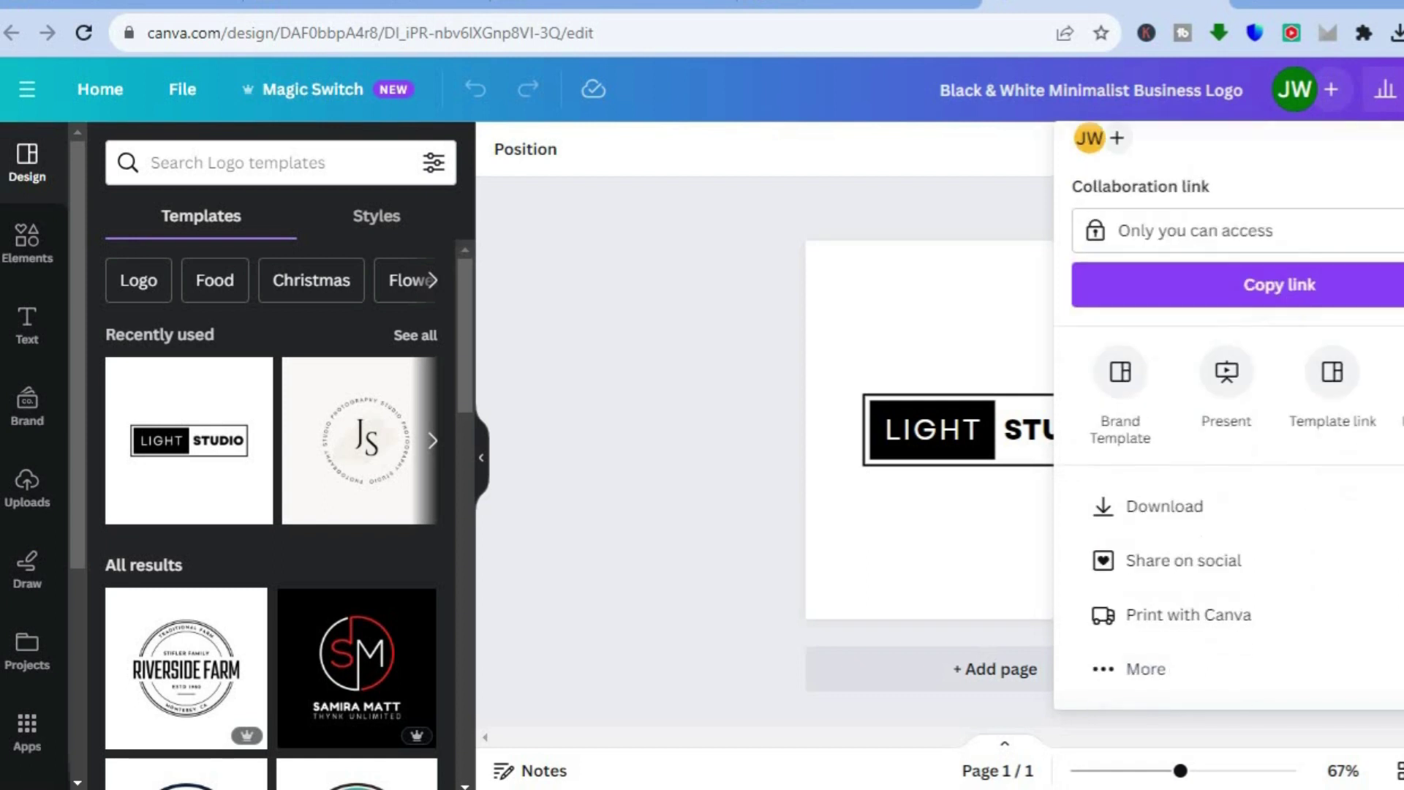
click(924, 528)
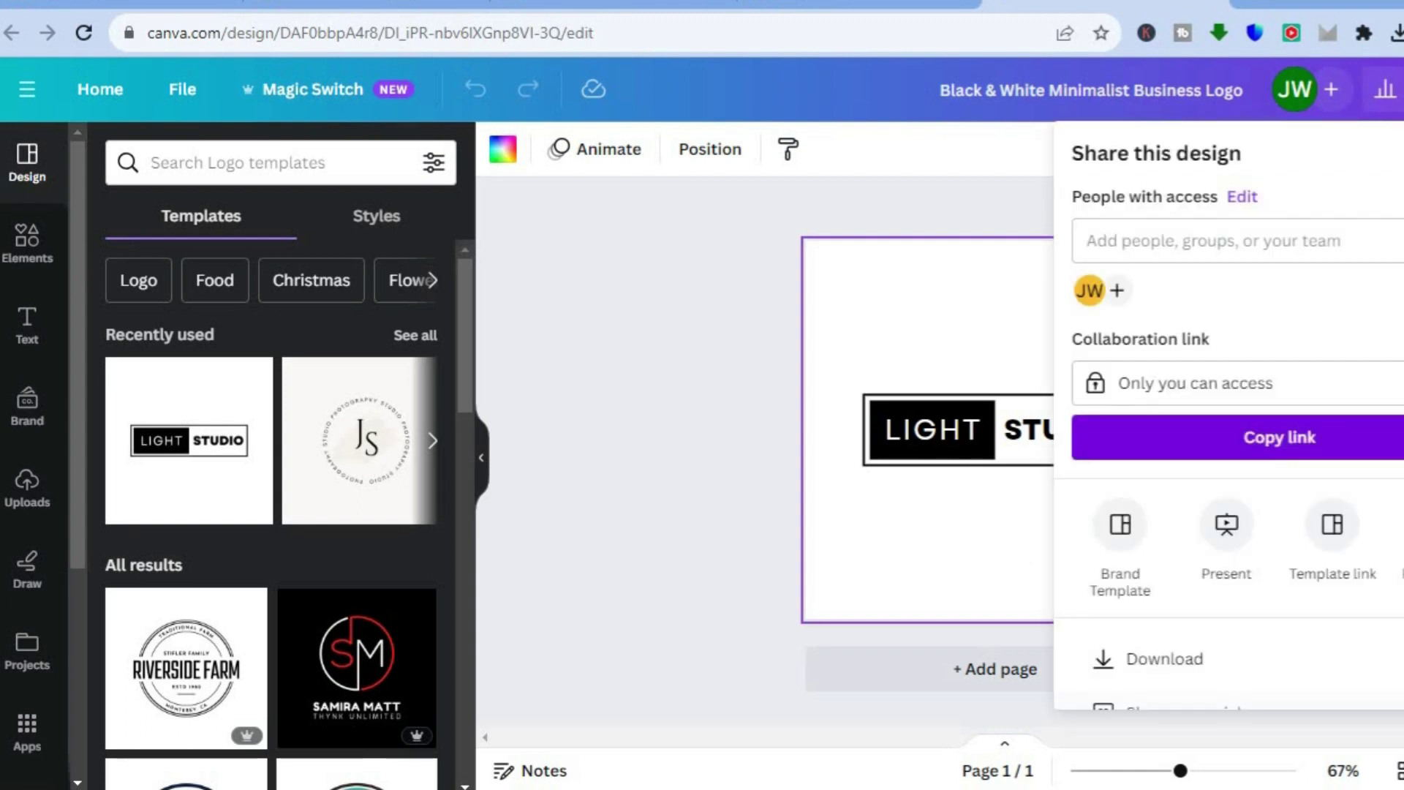
scroll(1228, 438, down, 2)
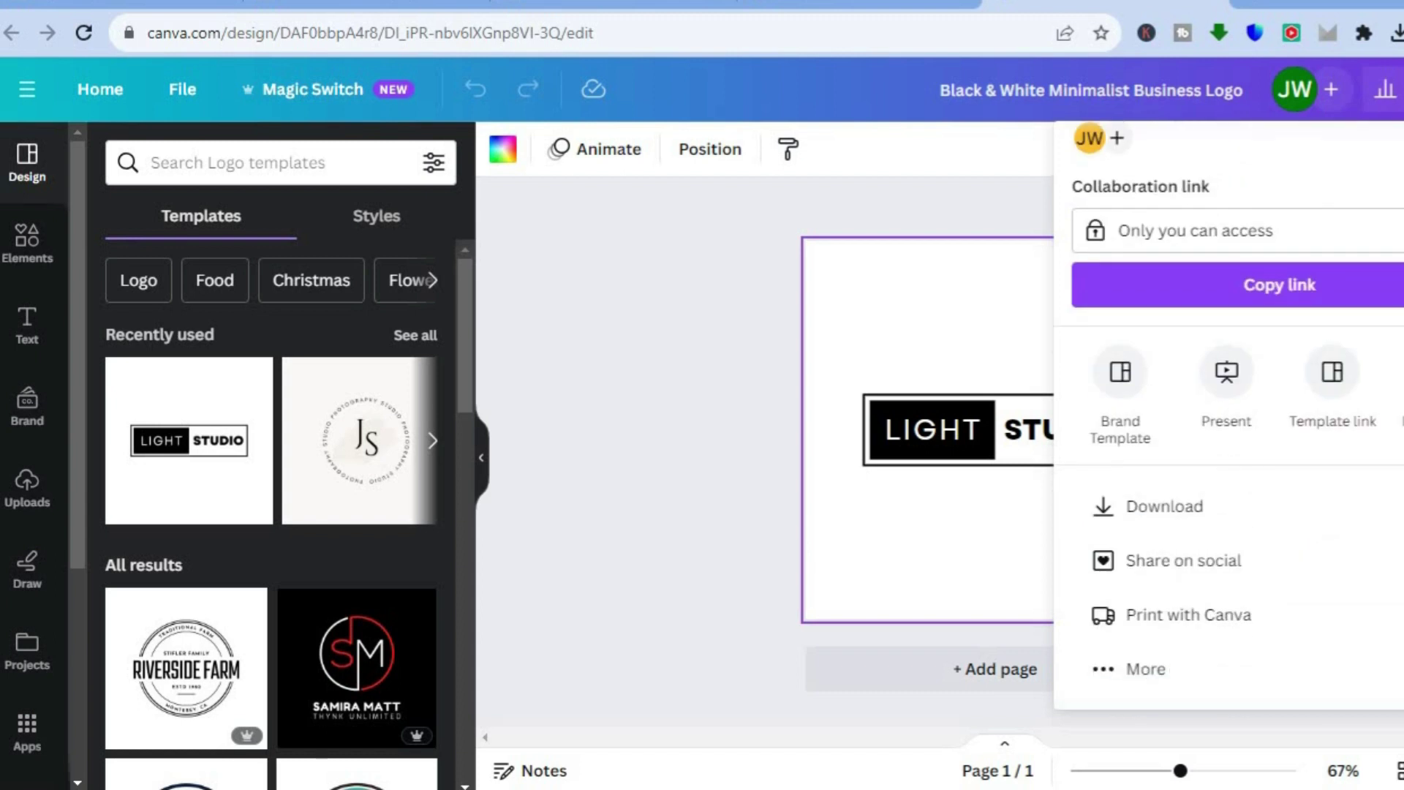
click(1222, 505)
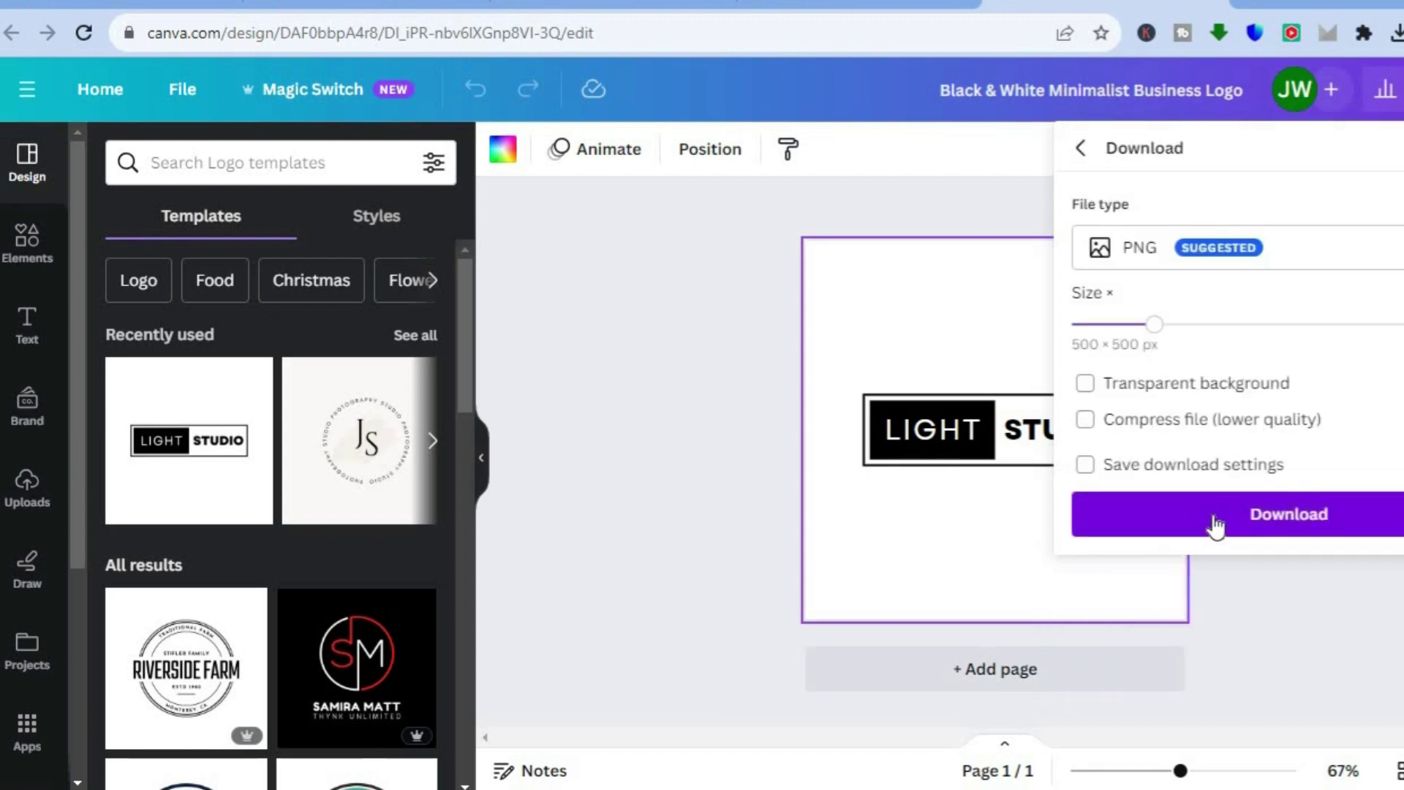
click(1331, 582)
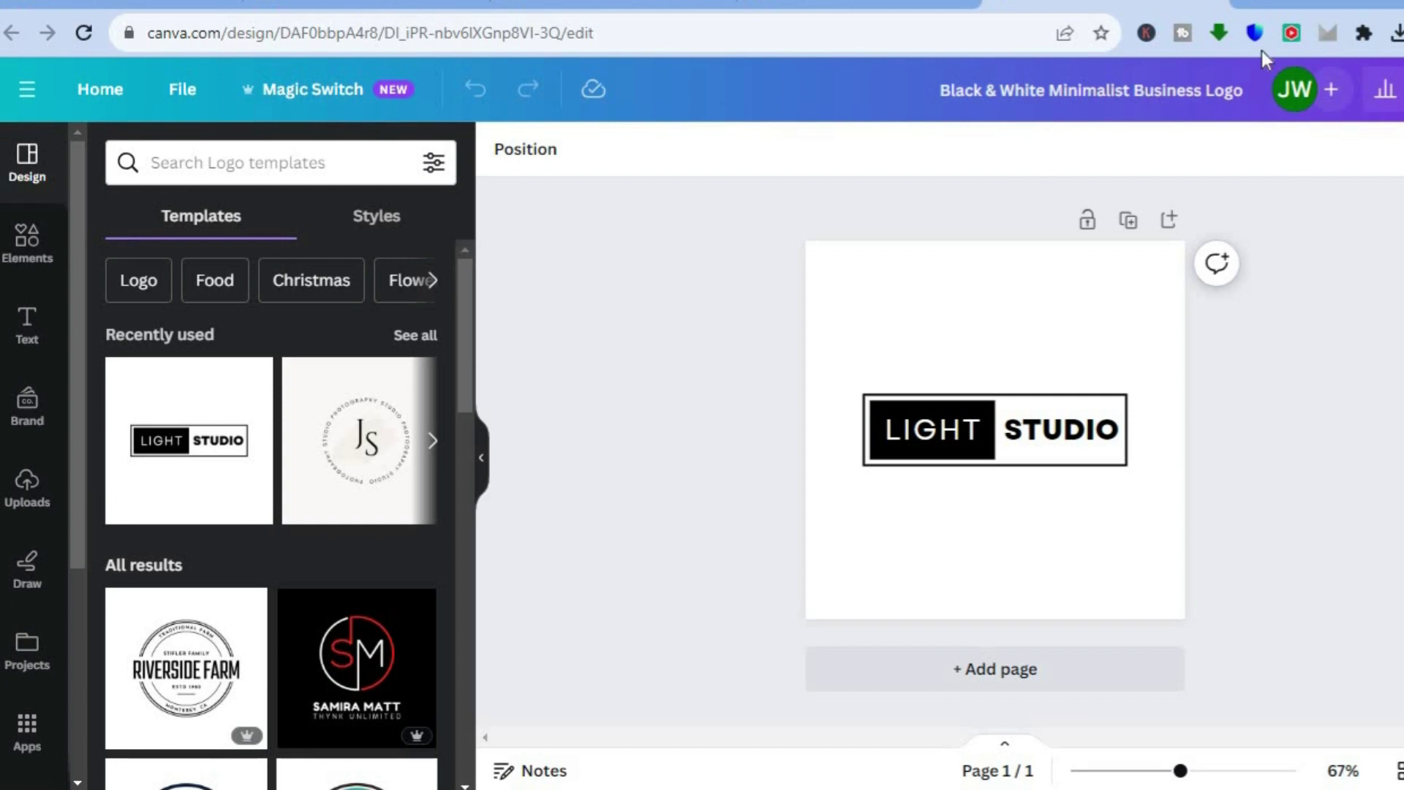
Open the remove.bg background removal website in the empty browser tab.
click(1261, 4)
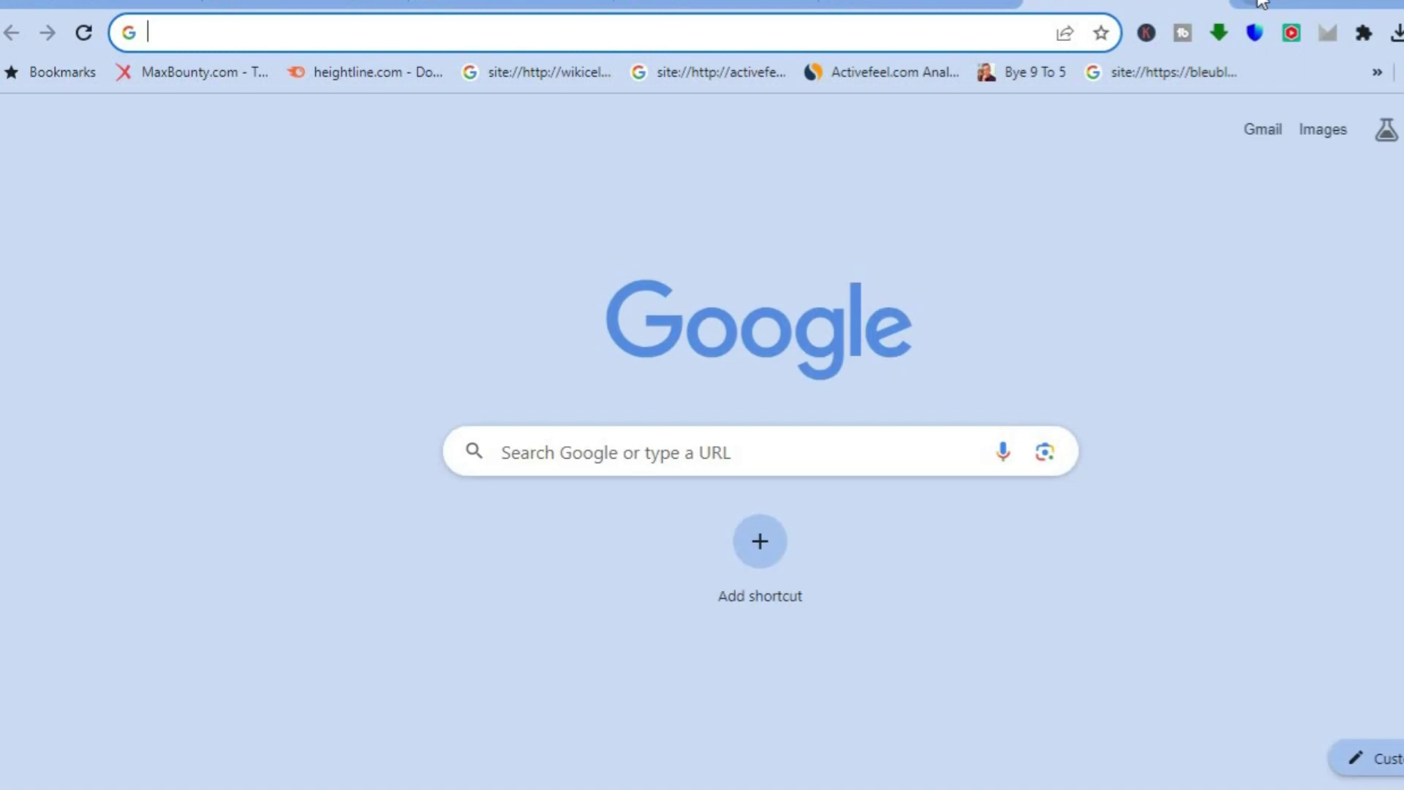
click(947, 2)
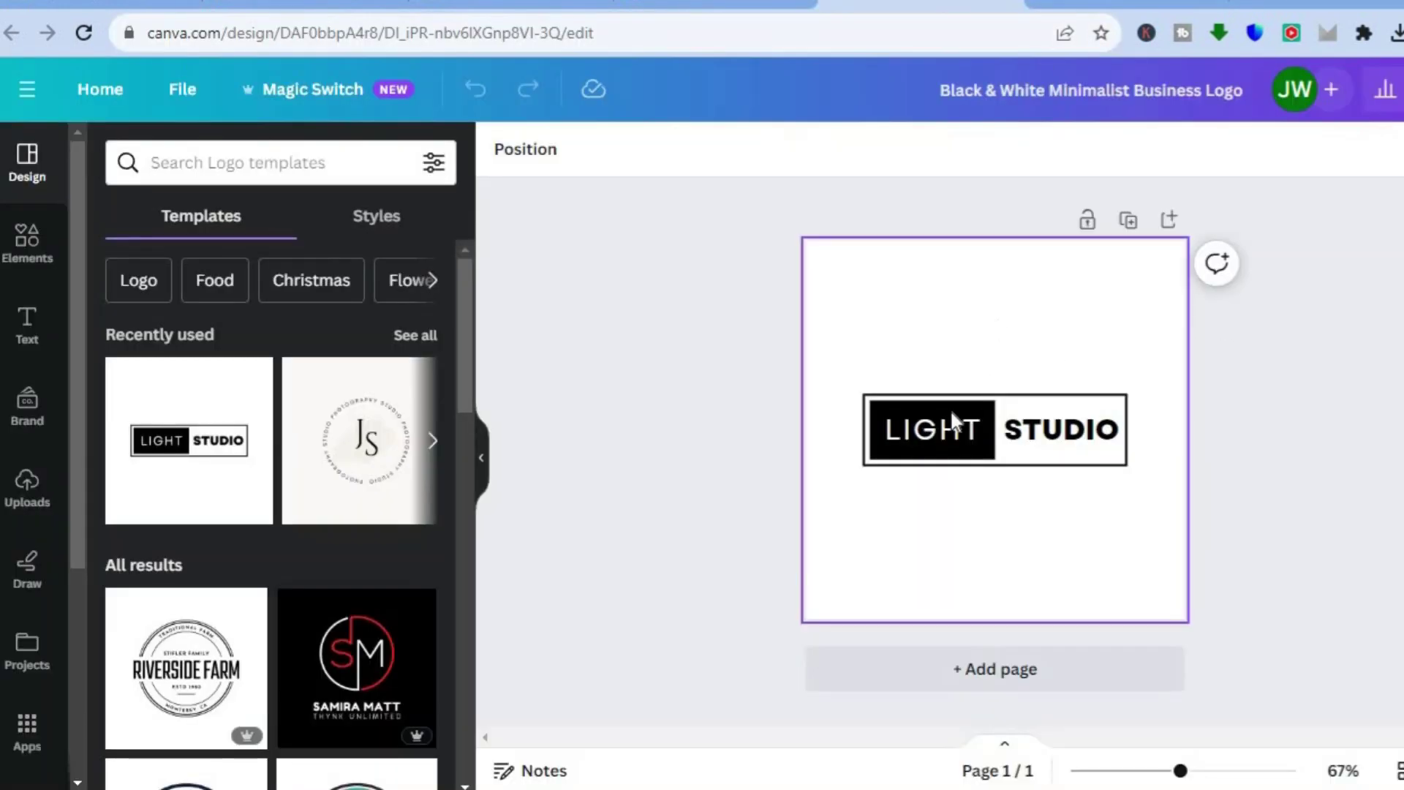
click(1107, 3)
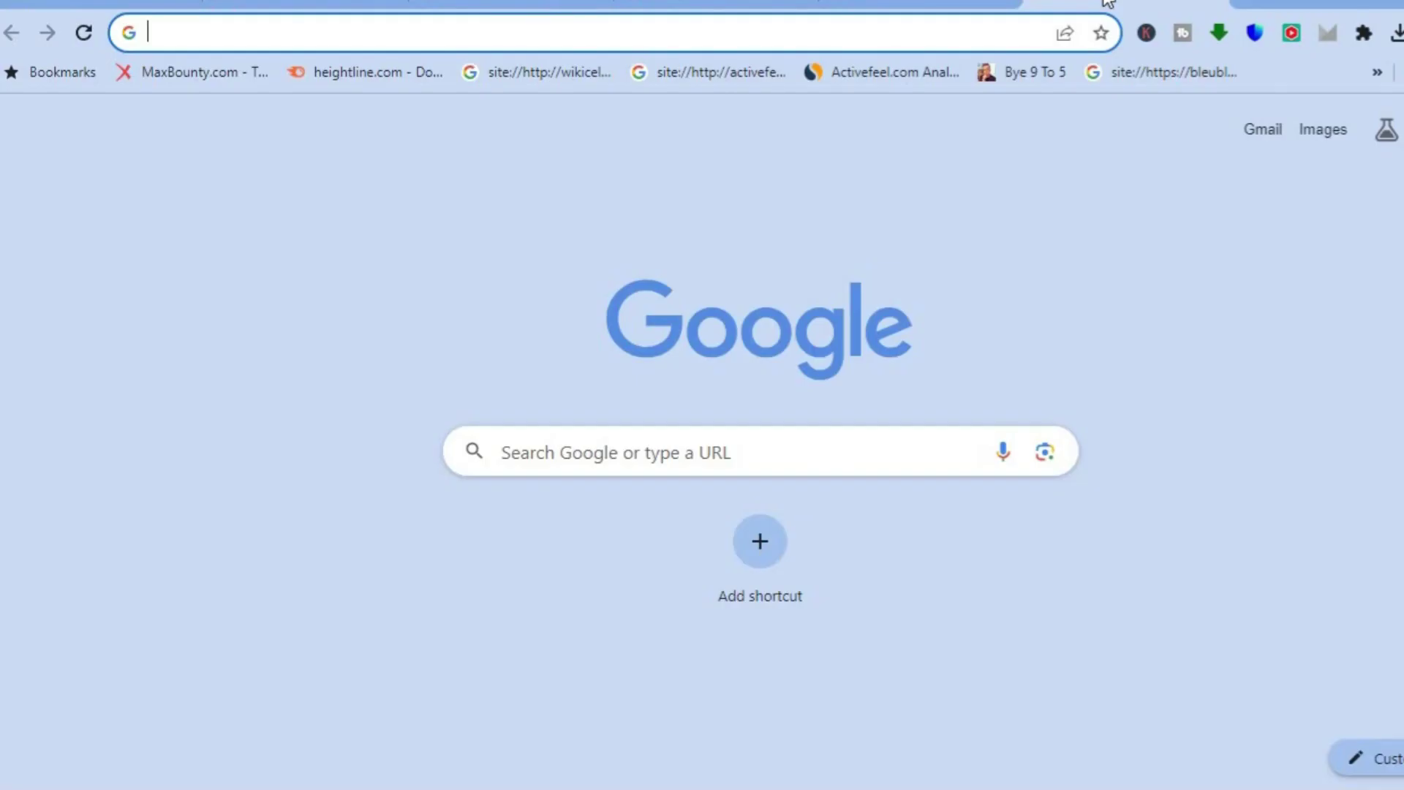
text(REMove.bg)
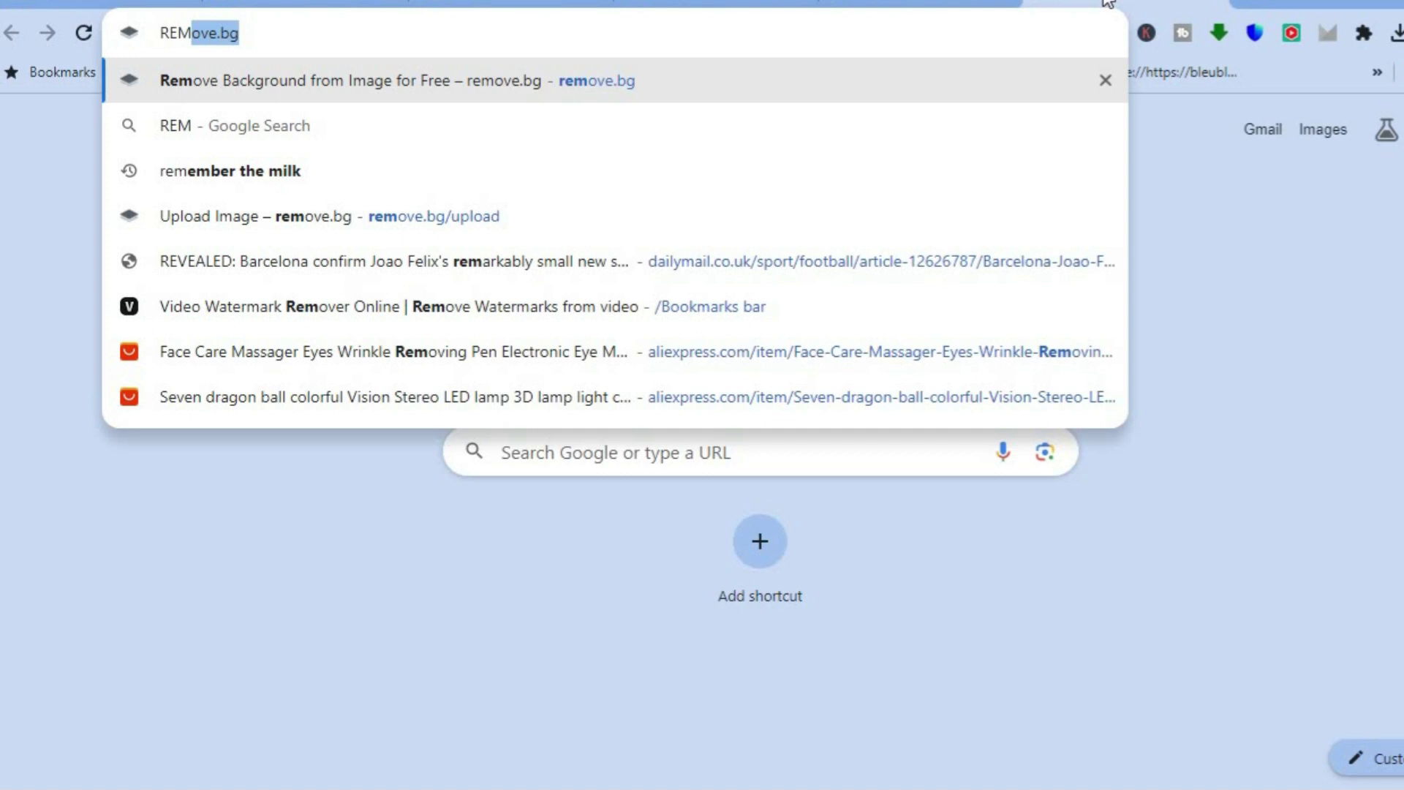
key(Return)
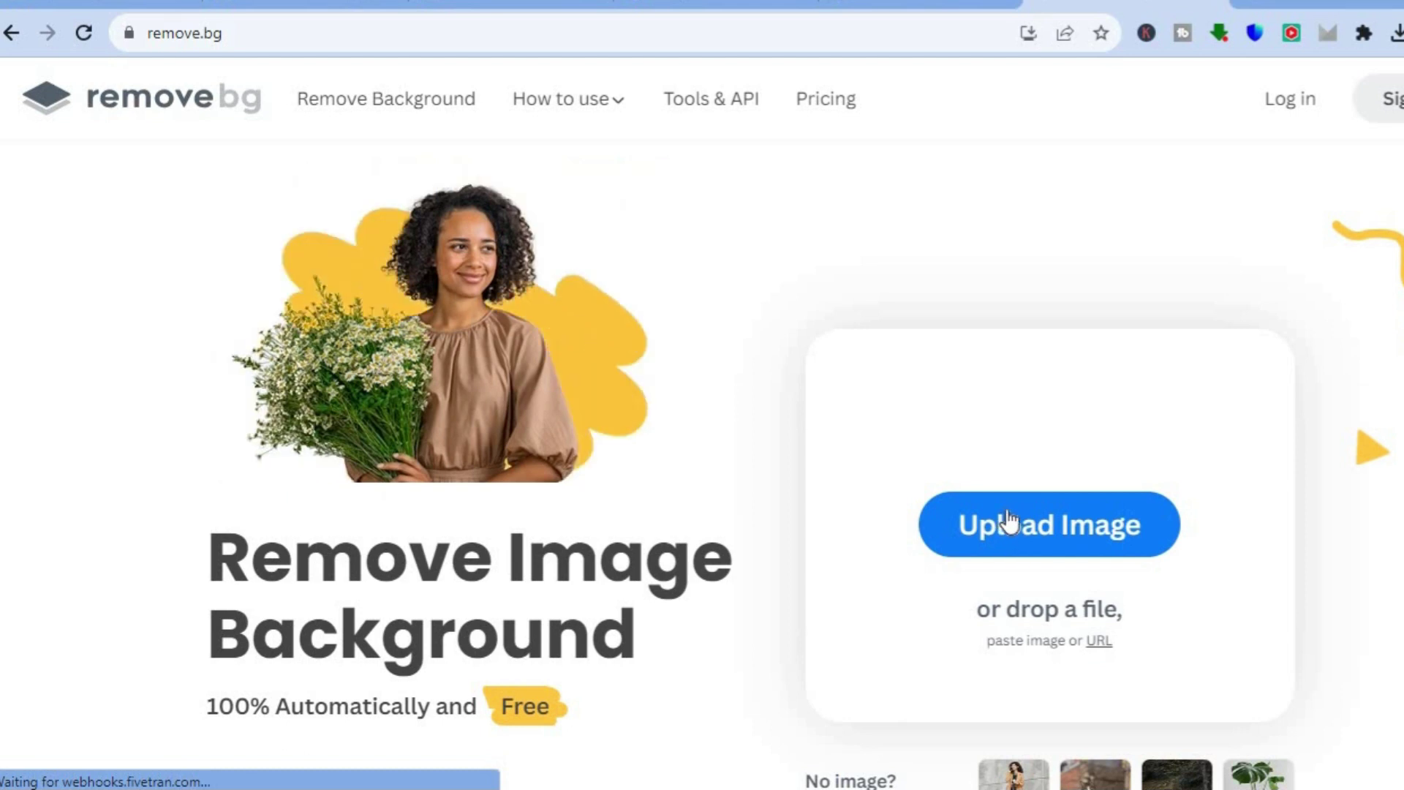
Return to the Canva logo design and check the fill colour options of the frame around LIGHT STUDIO.
click(923, 6)
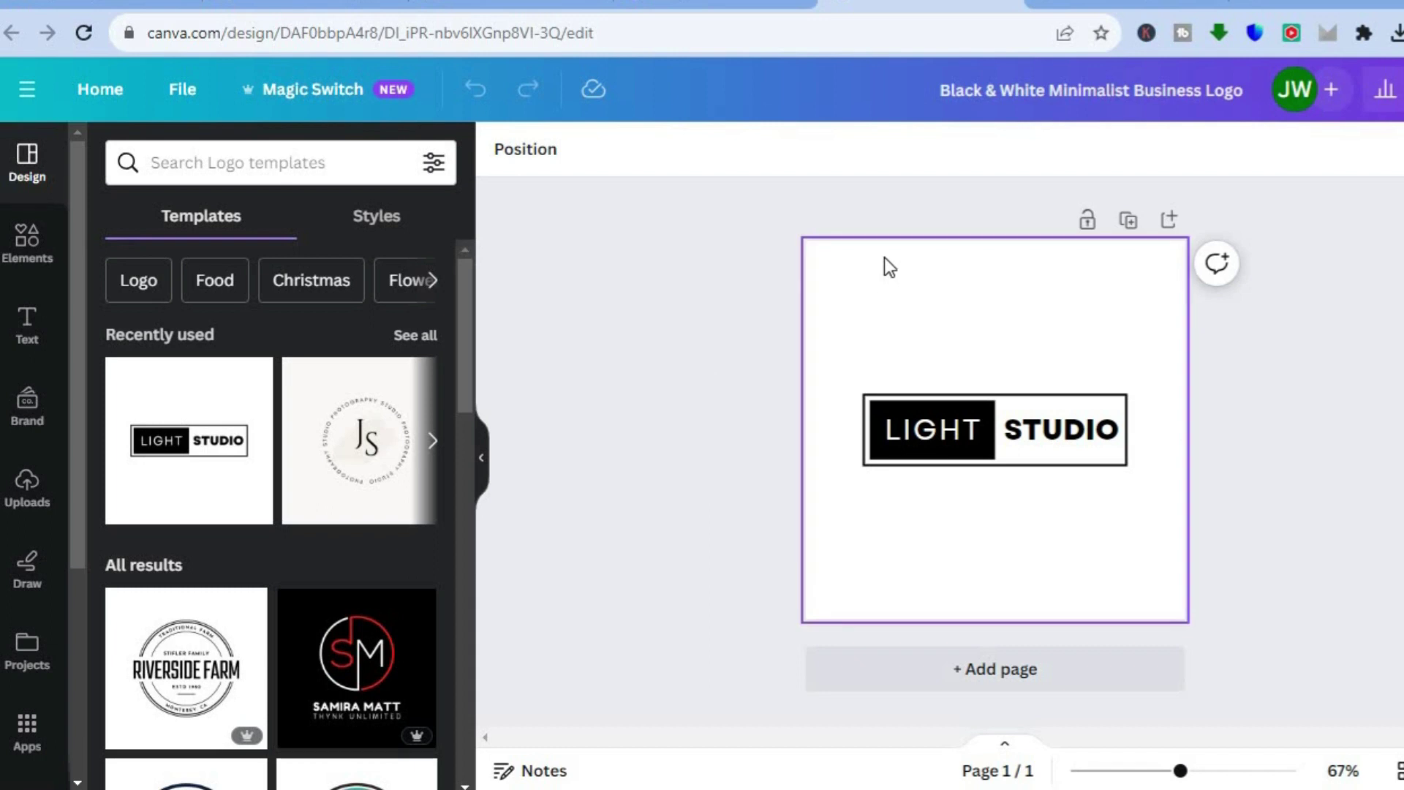
click(906, 356)
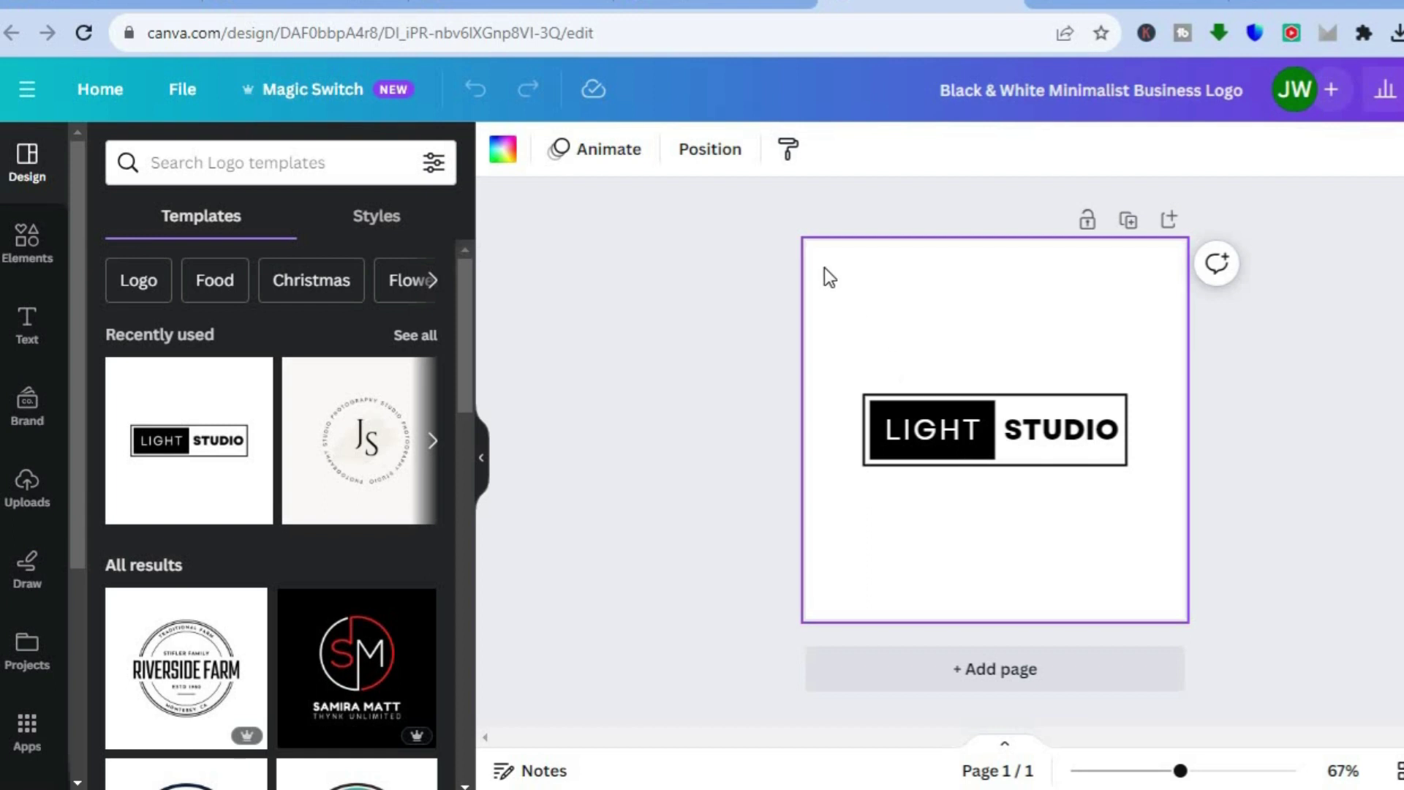
click(872, 422)
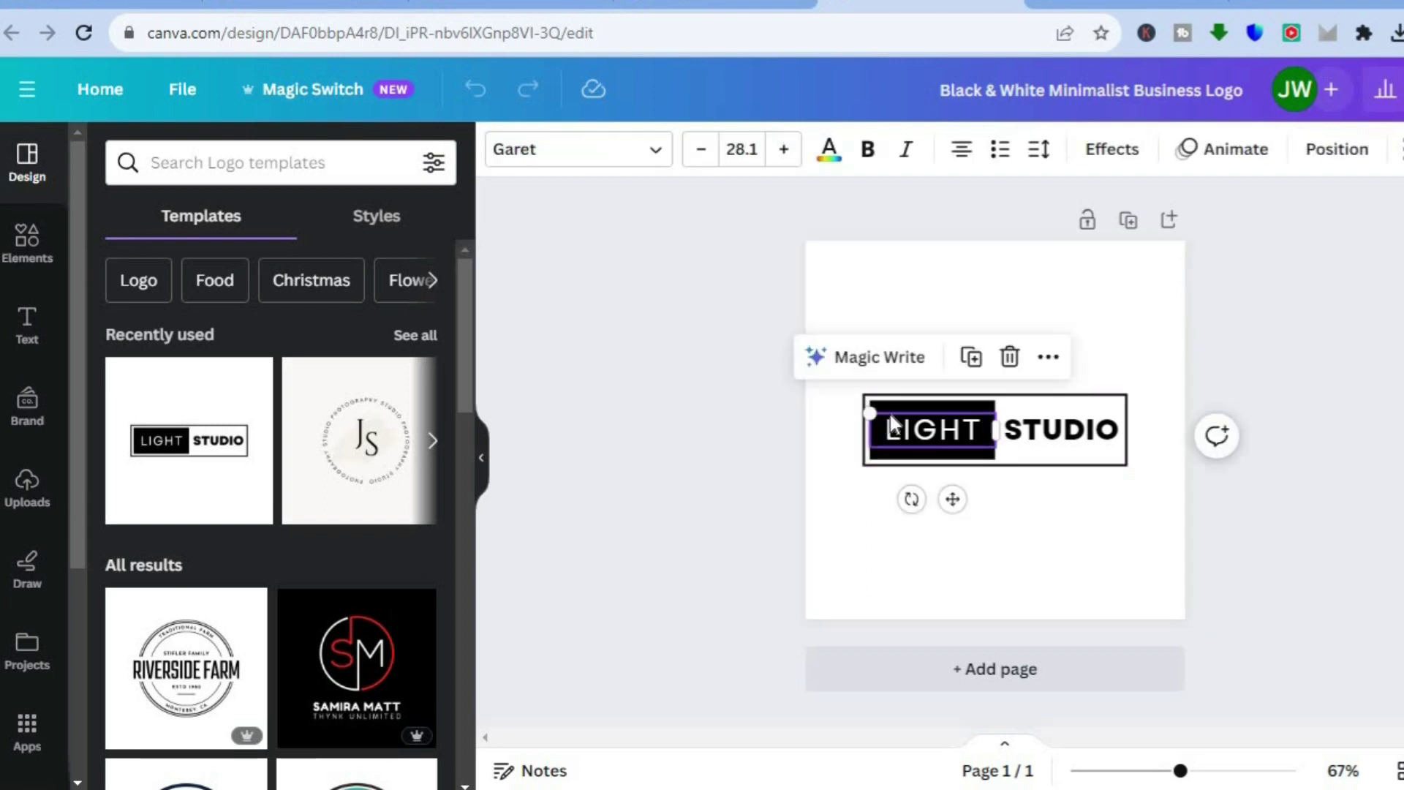
click(1018, 398)
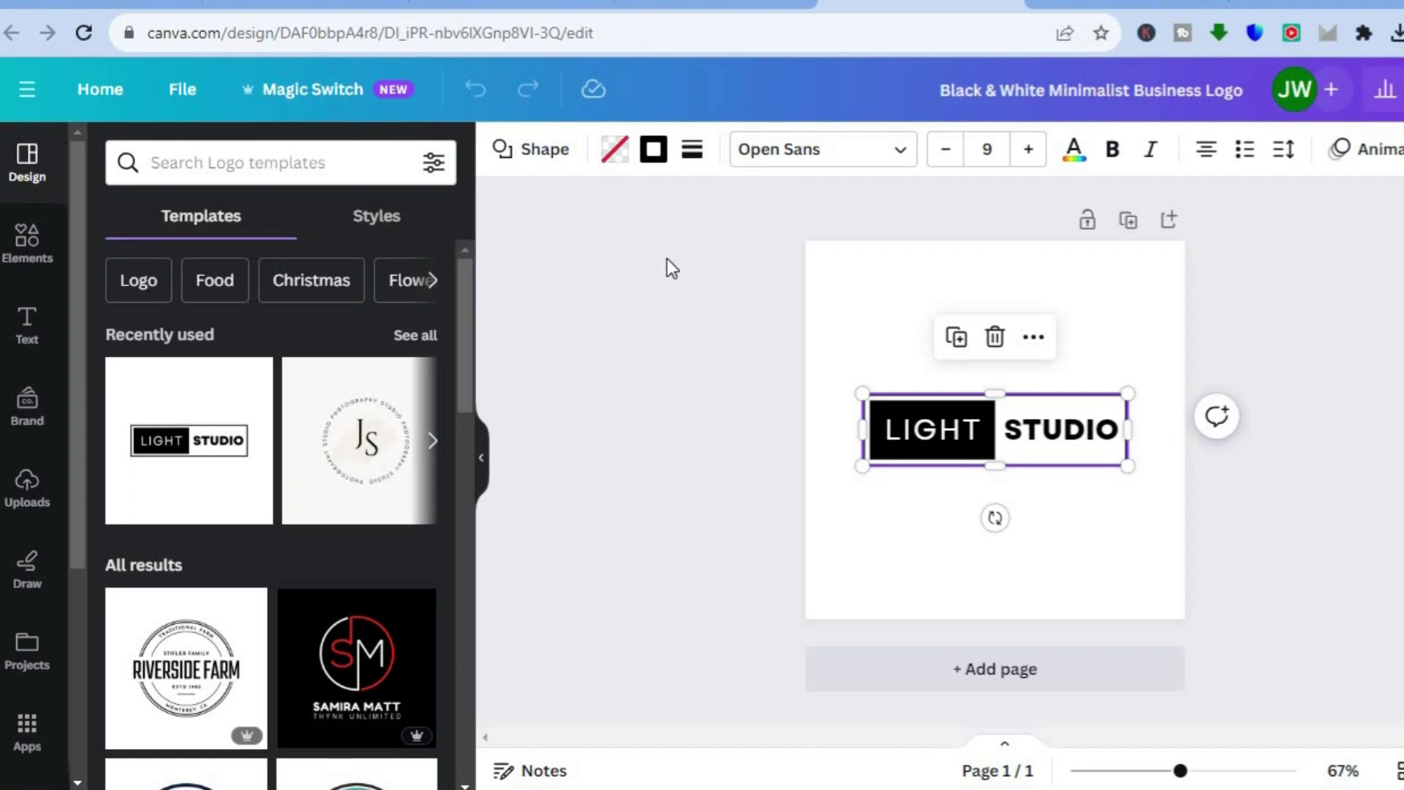
click(612, 153)
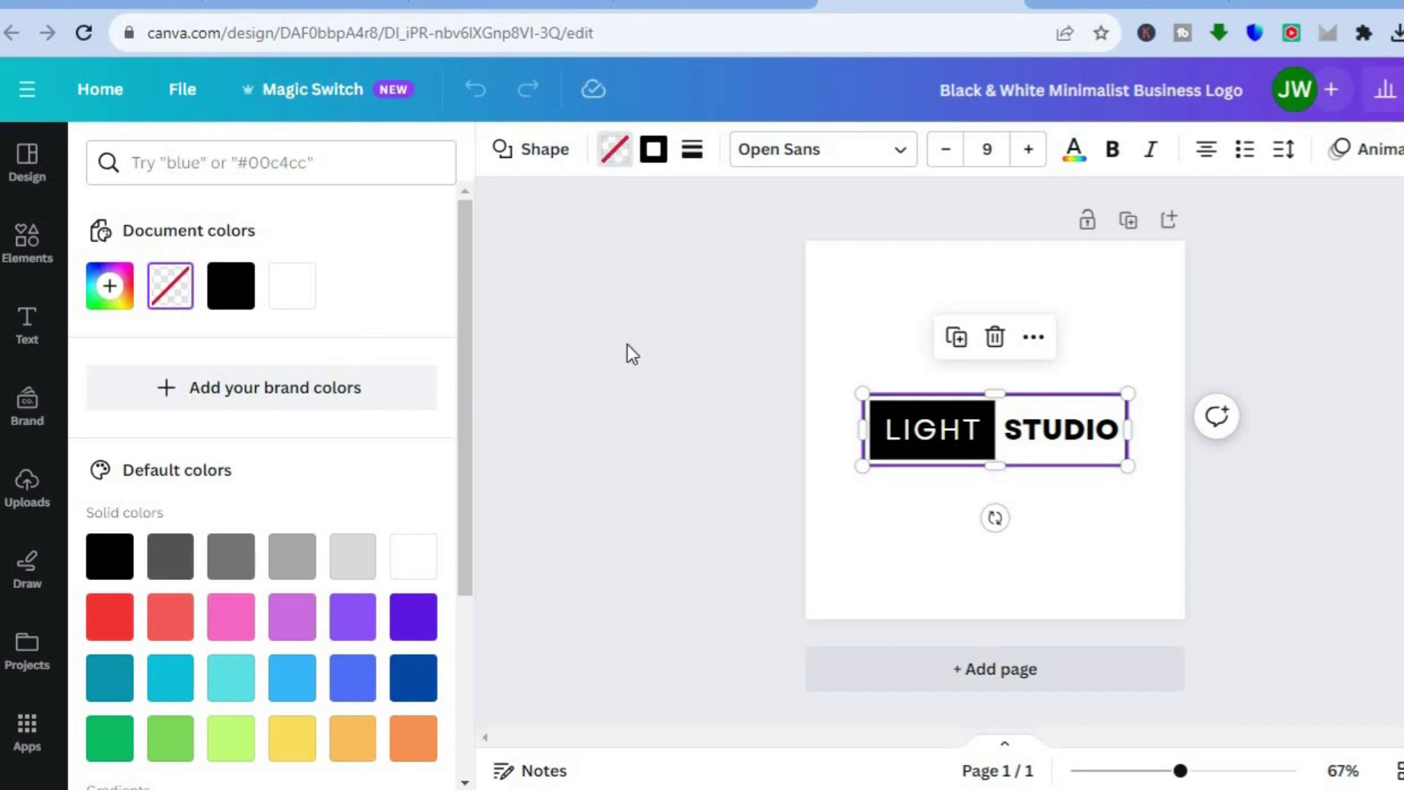
key(Escape)
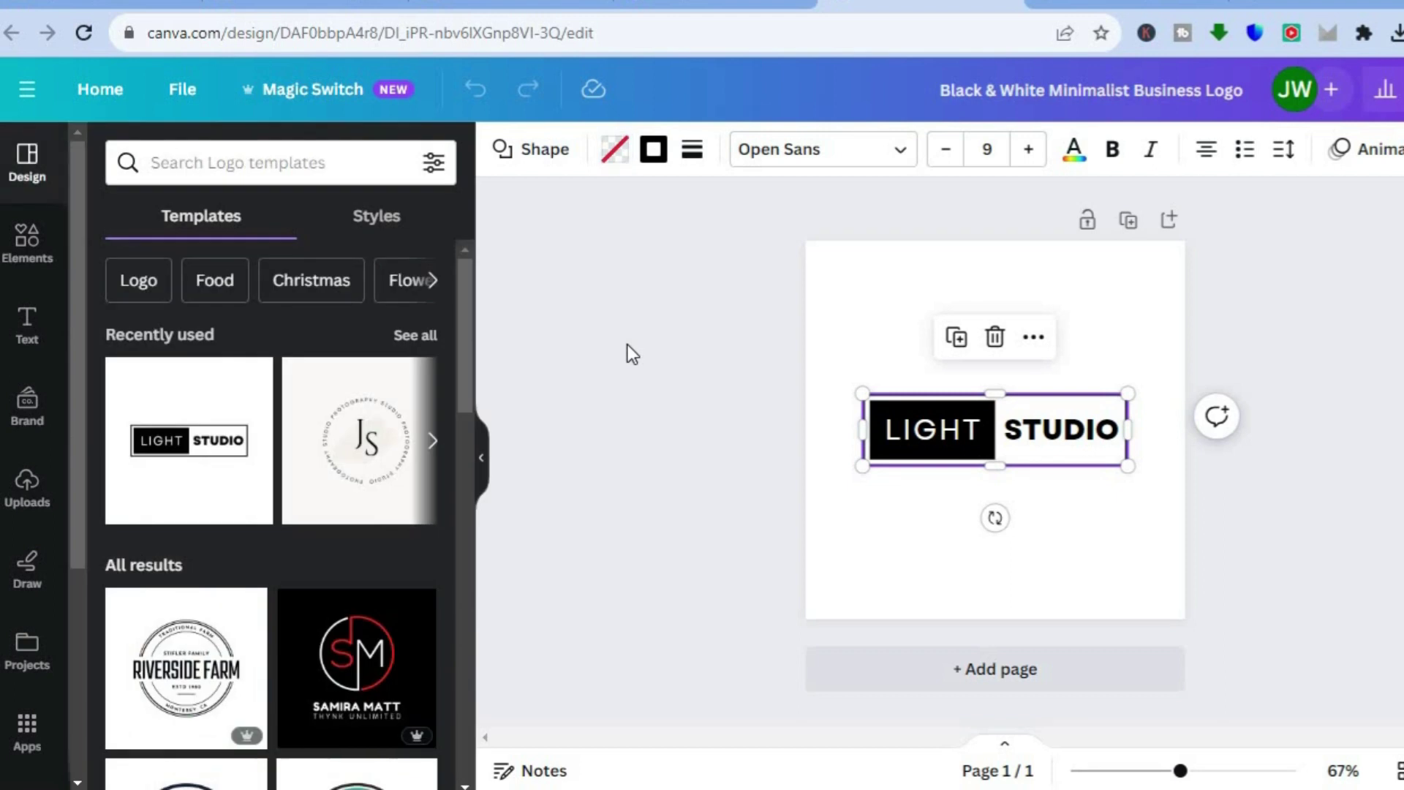
click(867, 323)
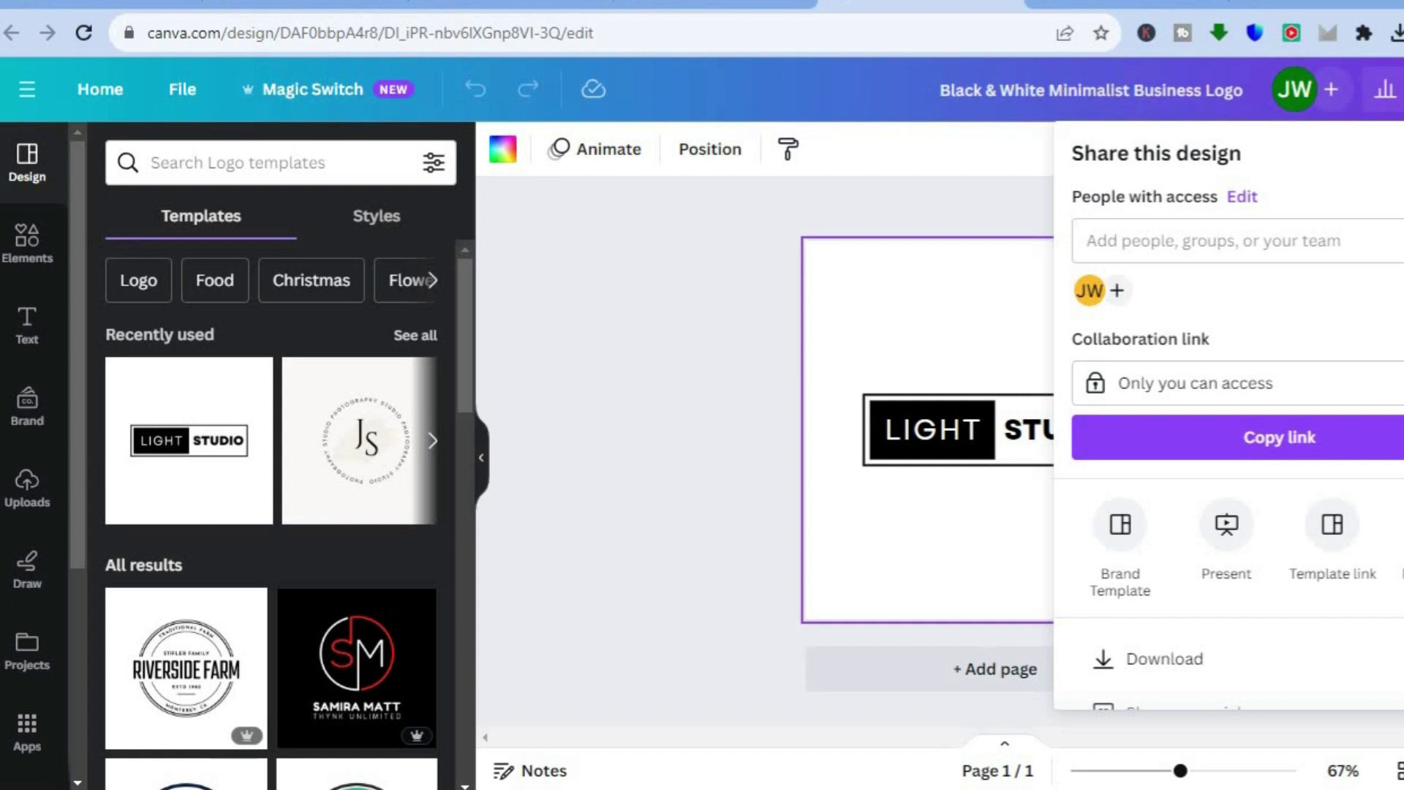
Download the LIGHT STUDIO logo as a PNG with a transparent background and dismiss the download panel.
scroll(1300, 486, down, 2)
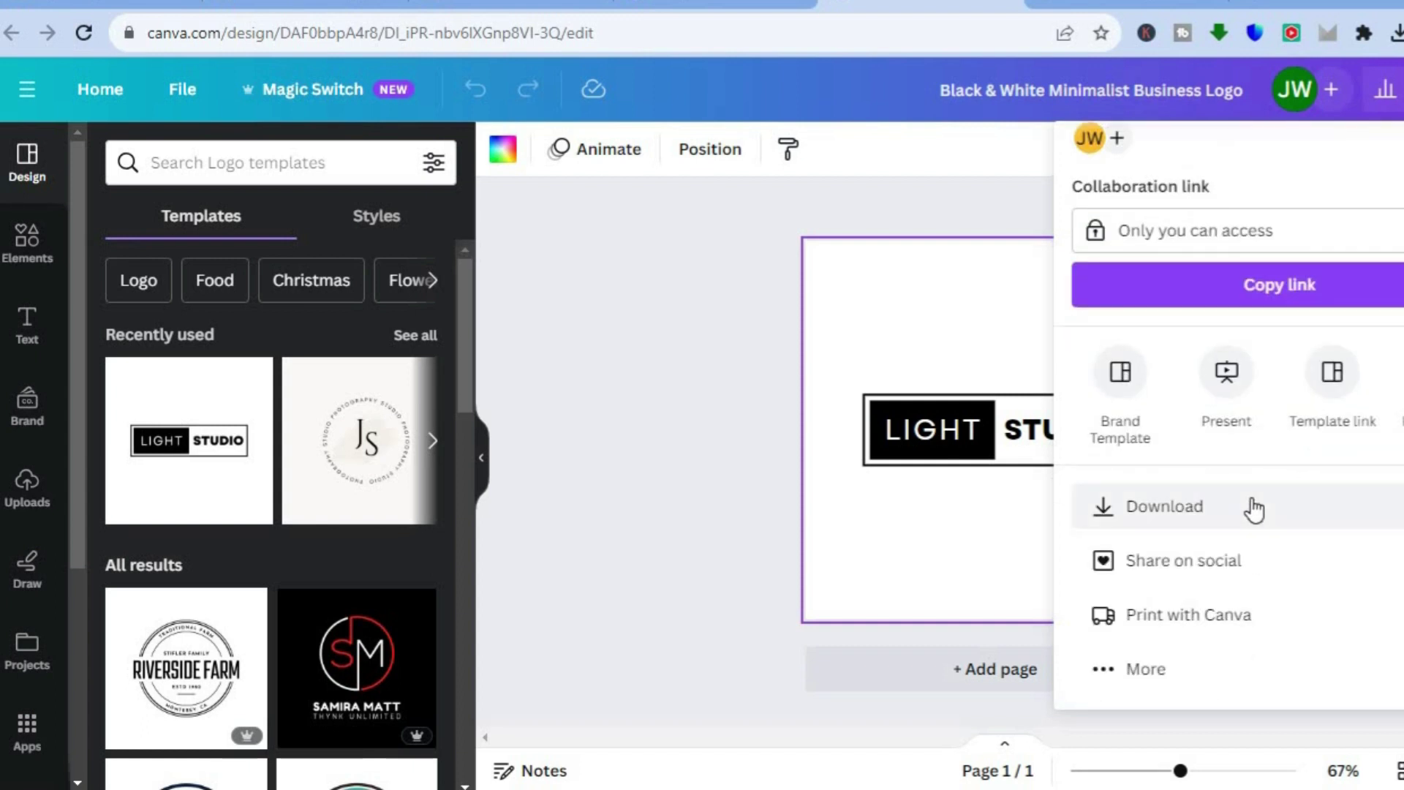
click(1253, 508)
click(1085, 391)
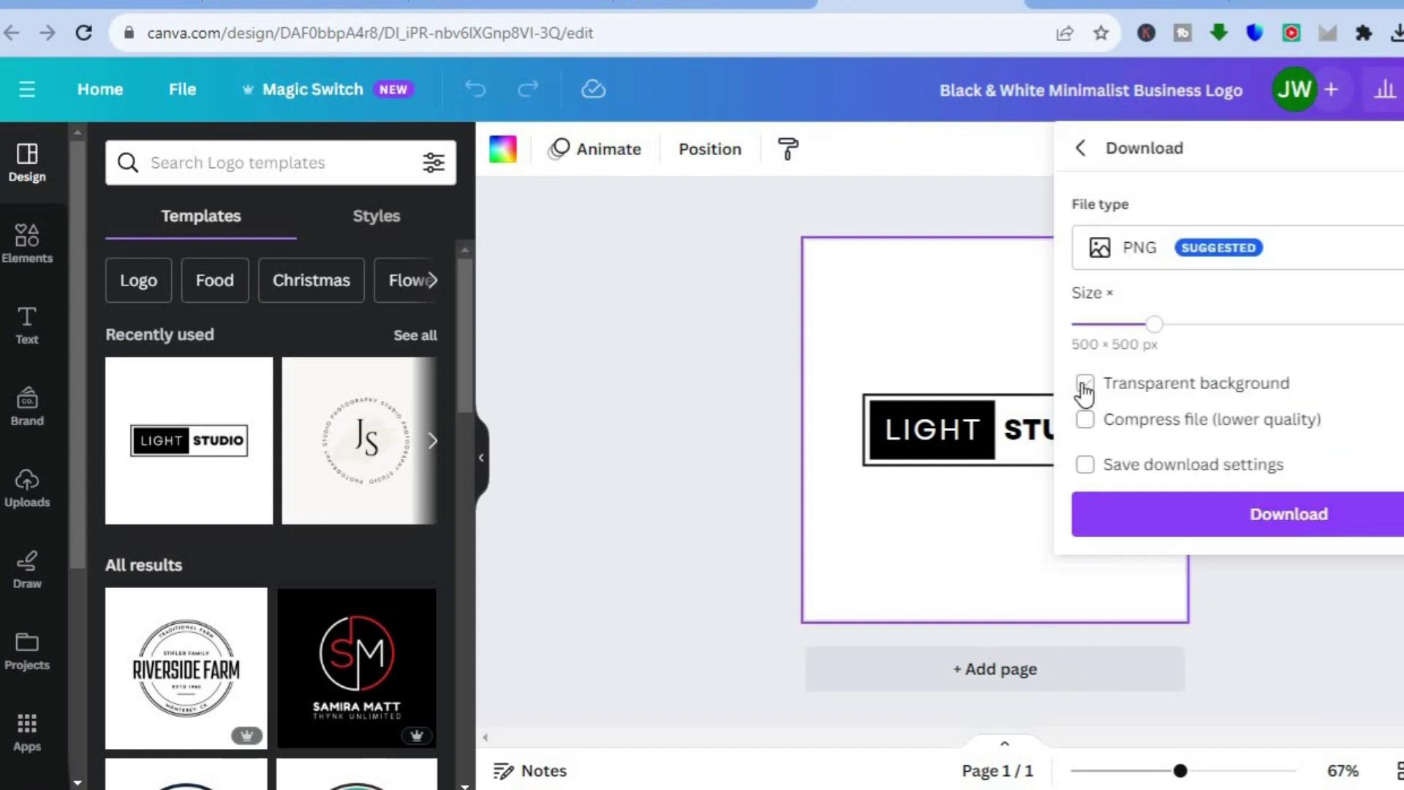
click(1085, 388)
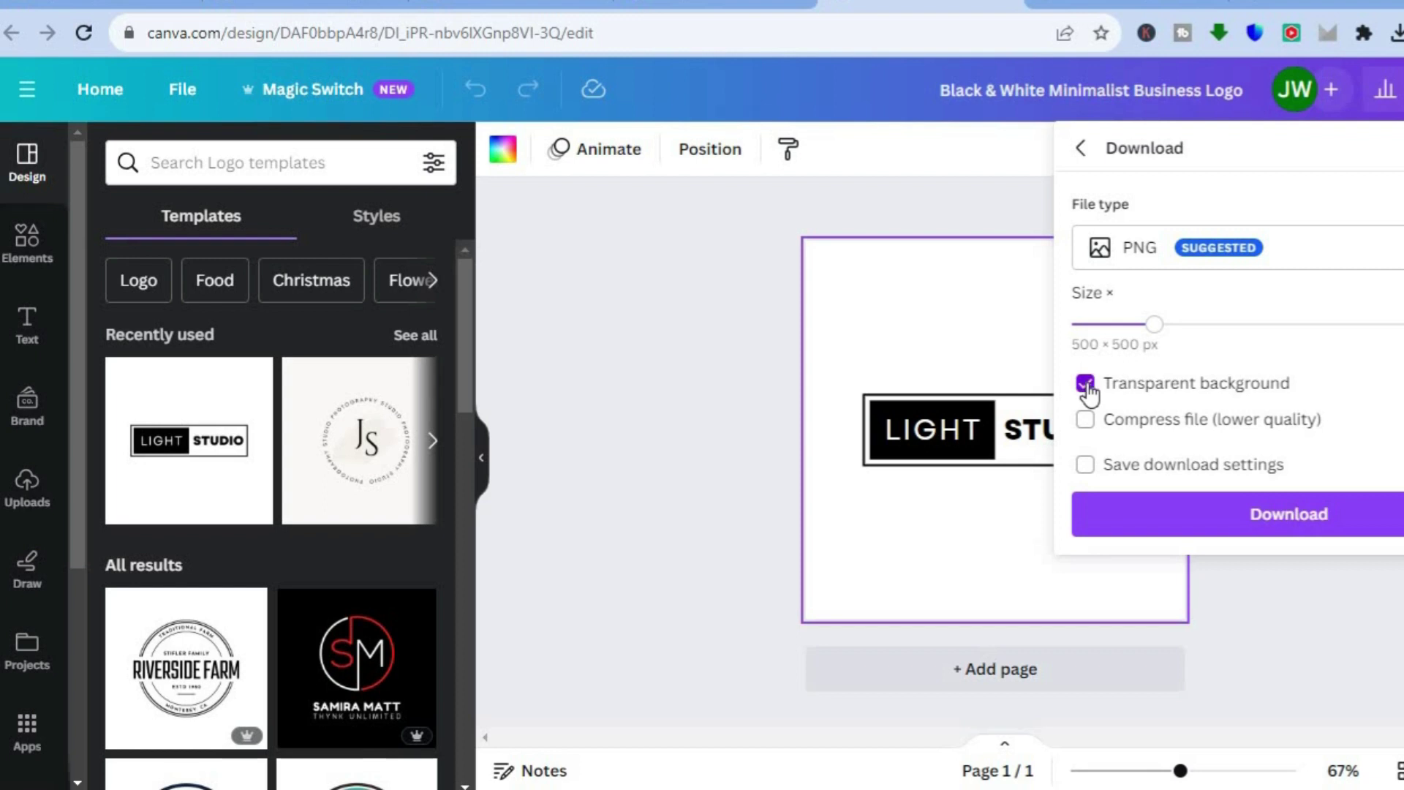
click(1203, 522)
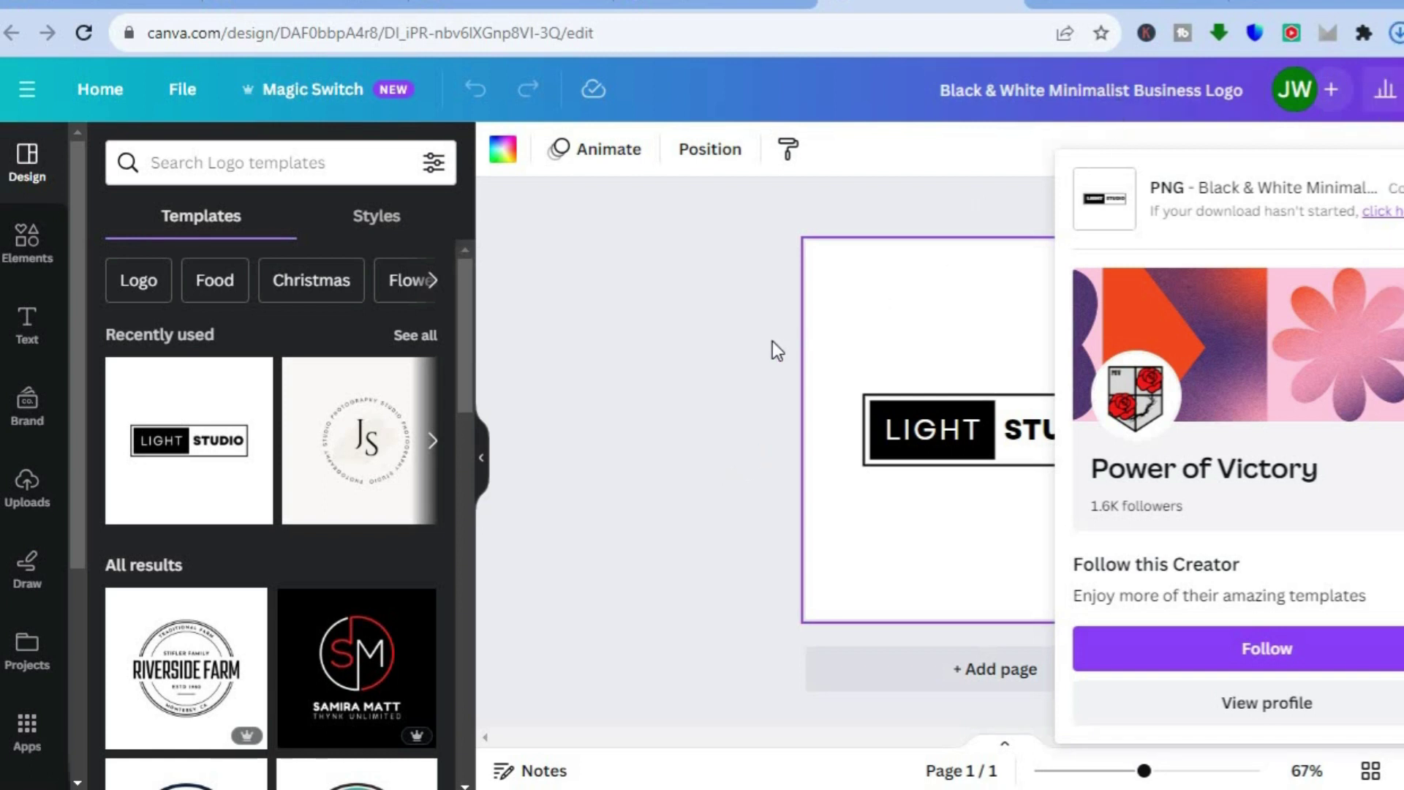
click(695, 365)
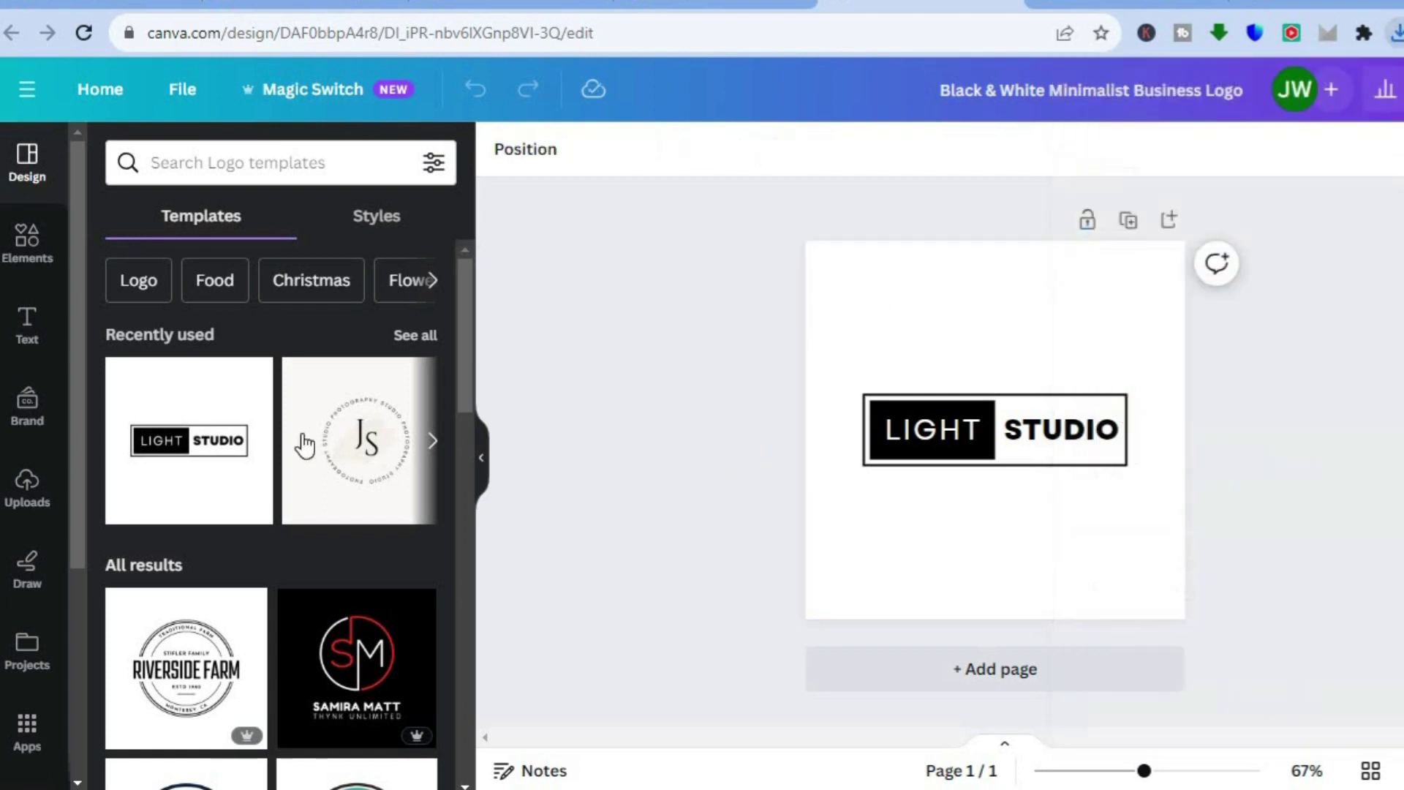
Upload the downloaded Black & White Minimalist Business Logo PNG from the Downloads folder to the Canva uploads.
click(48, 490)
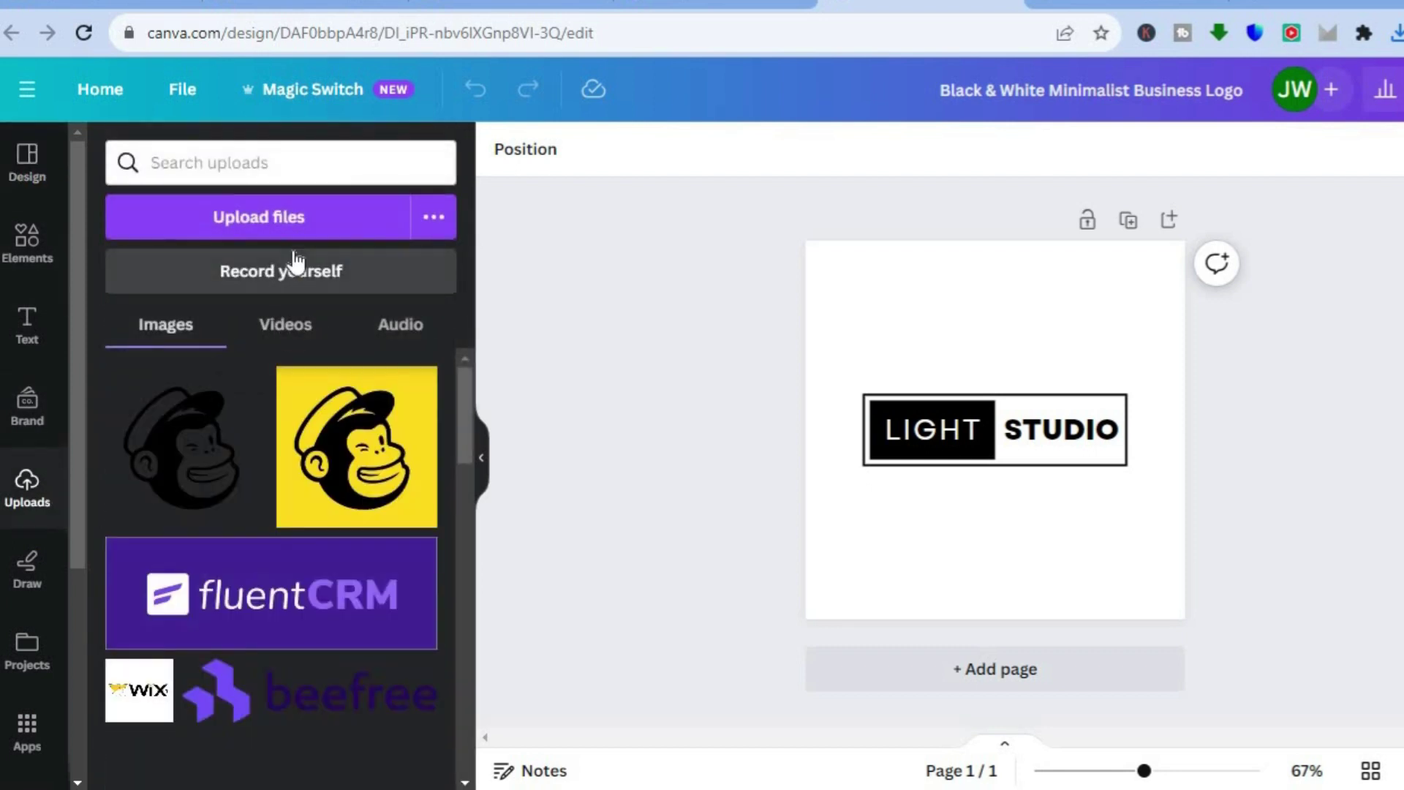
click(293, 230)
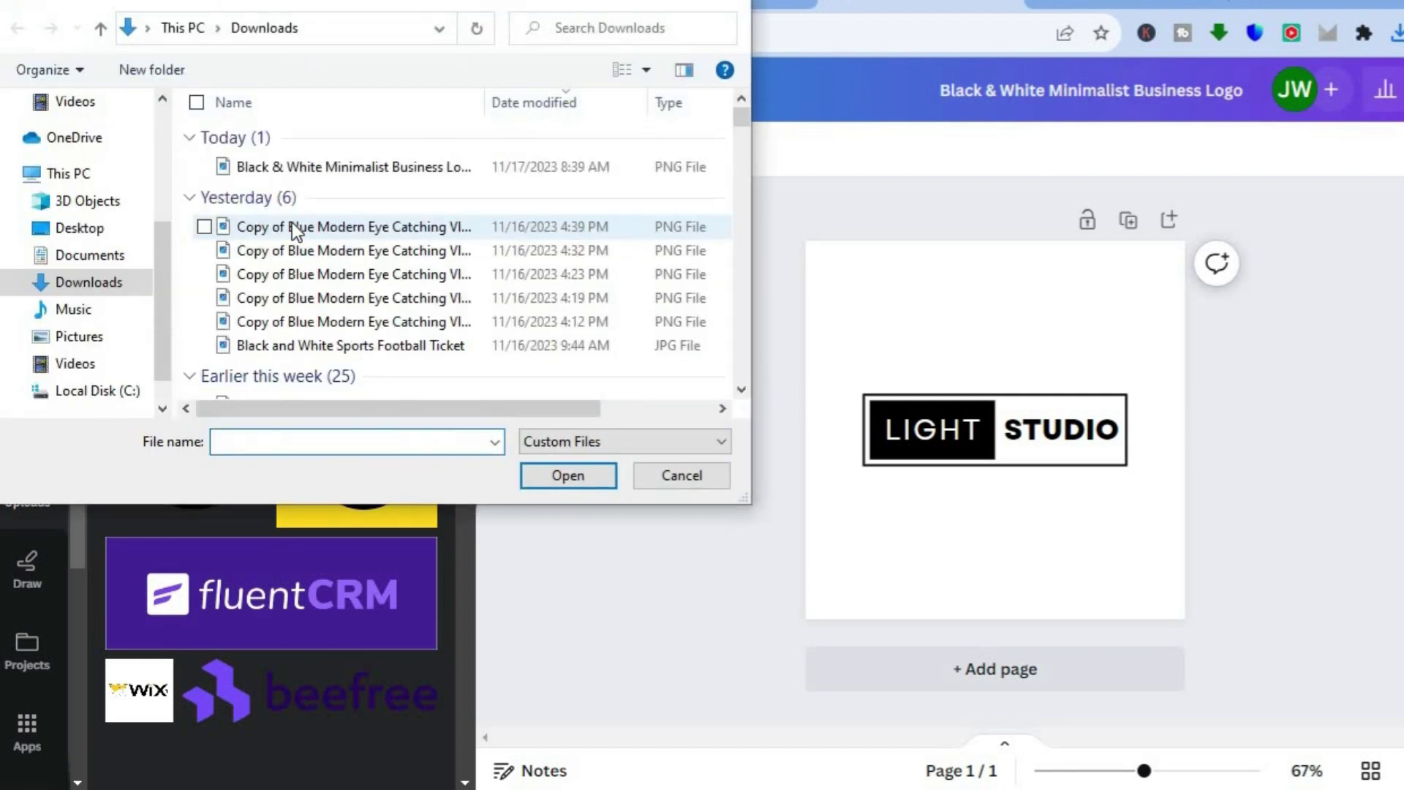
click(305, 167)
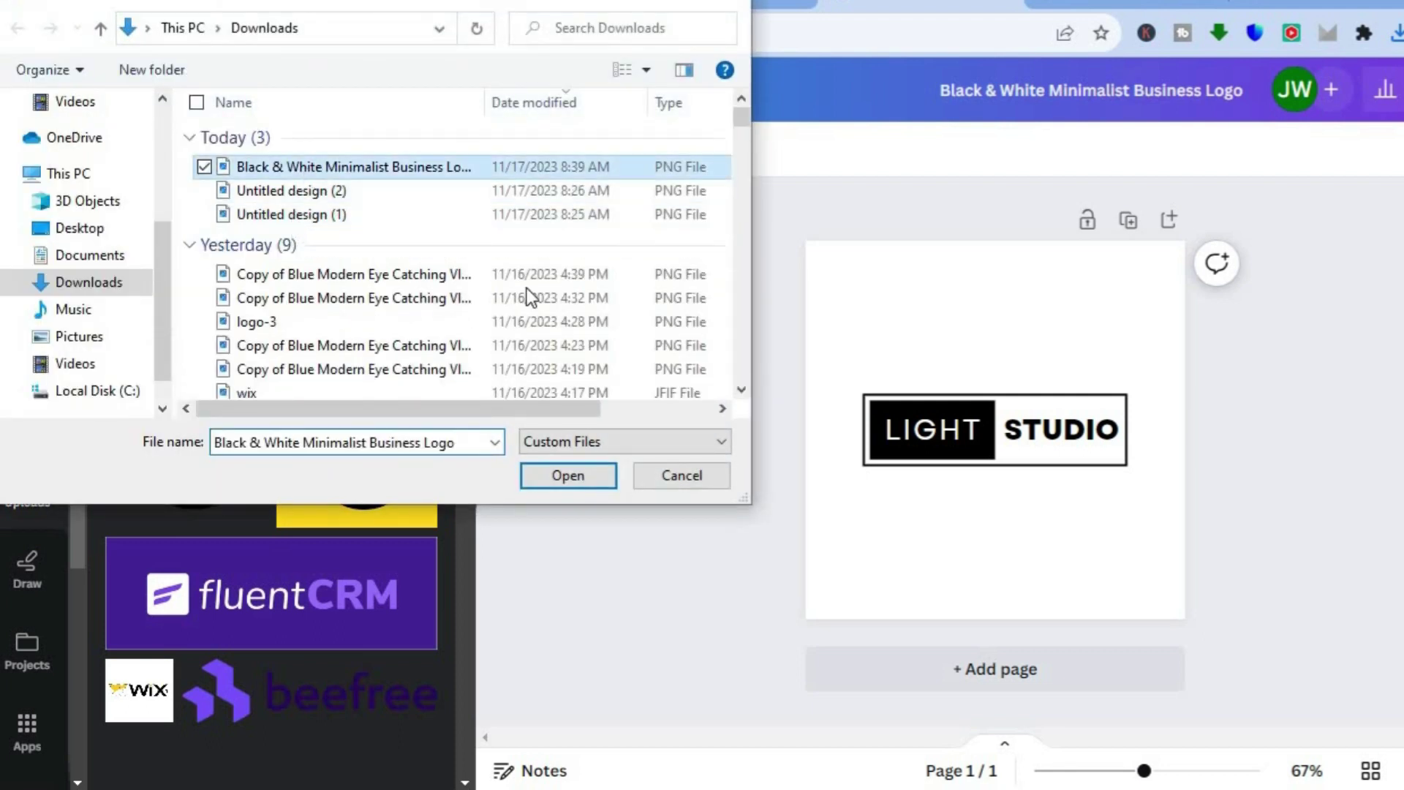
click(583, 474)
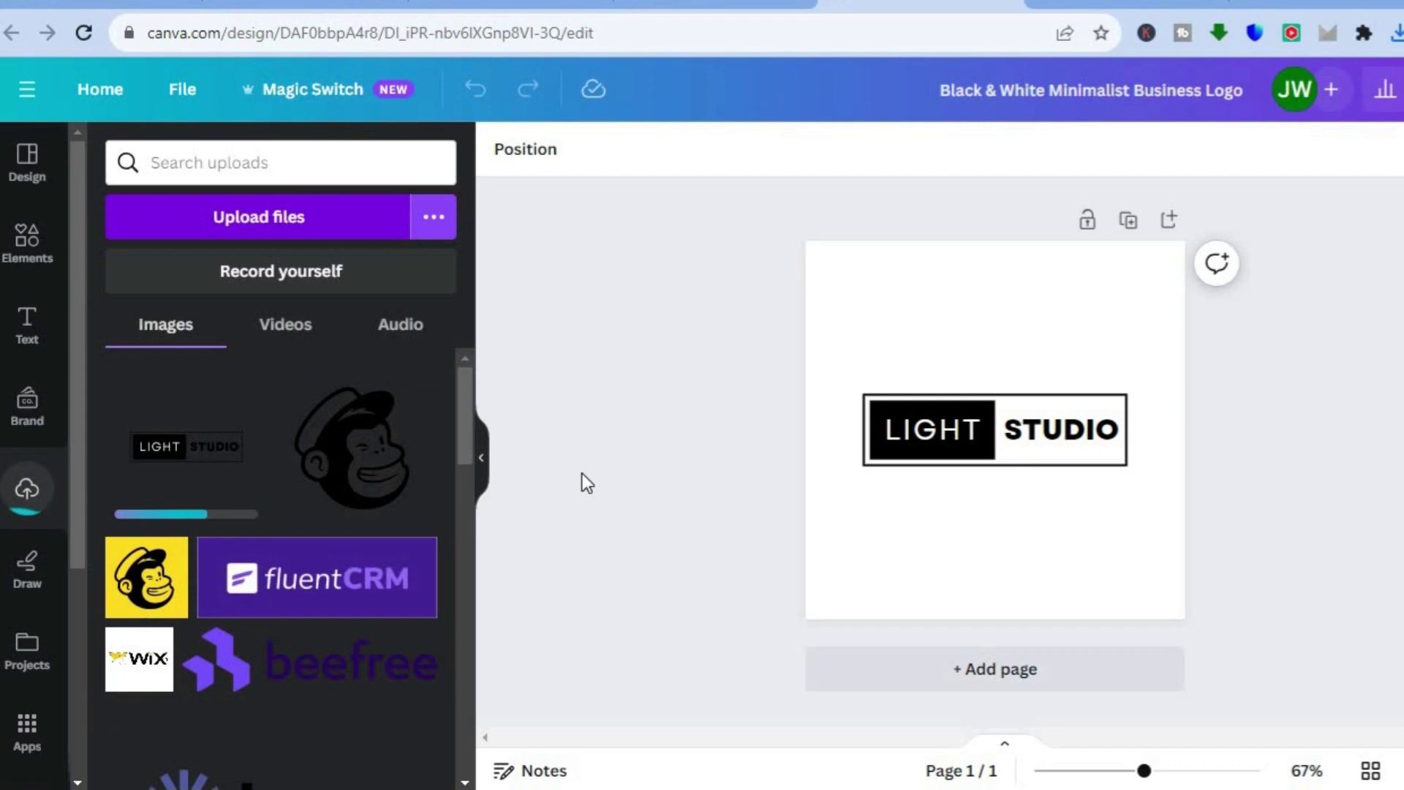
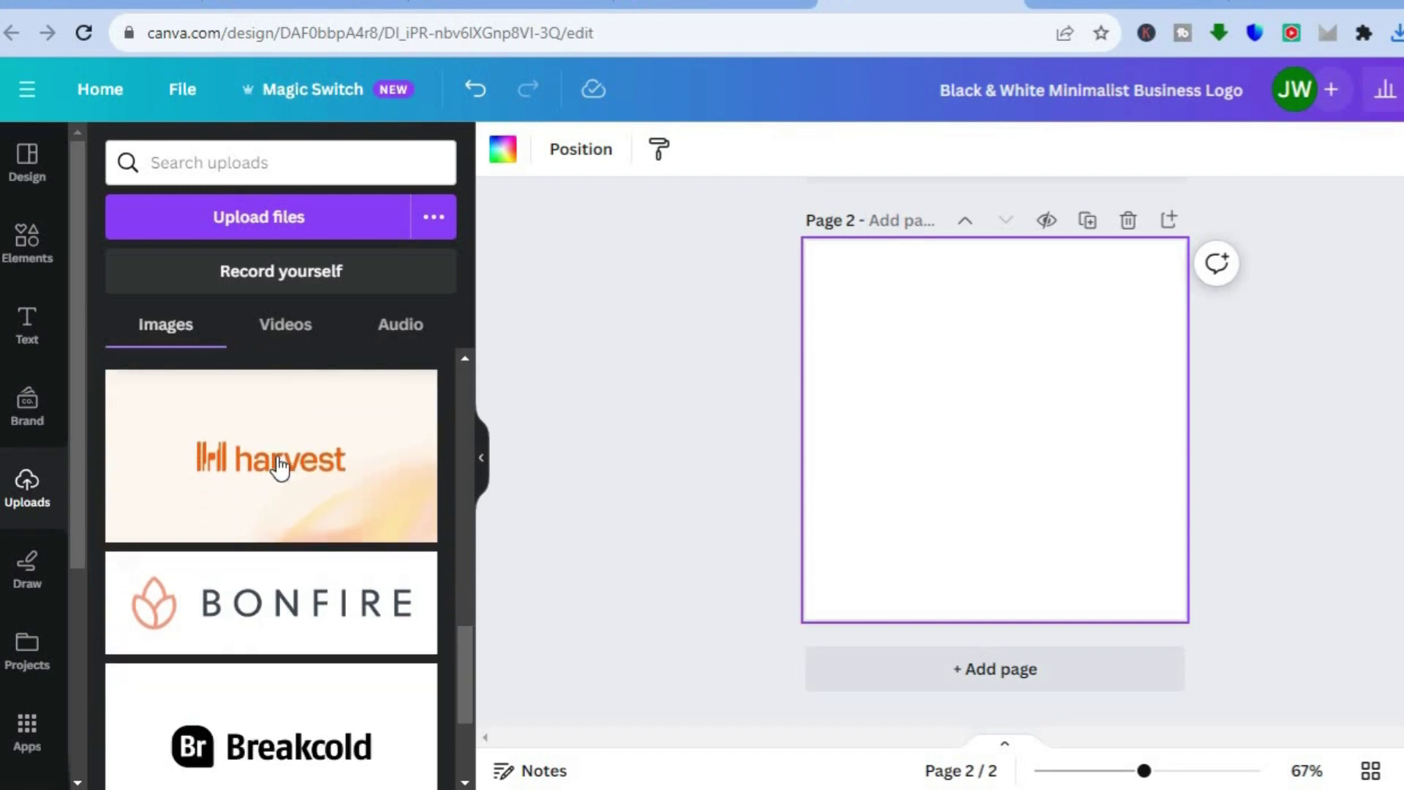
drag(468, 679, 460, 621)
scroll(449, 651, up, 4)
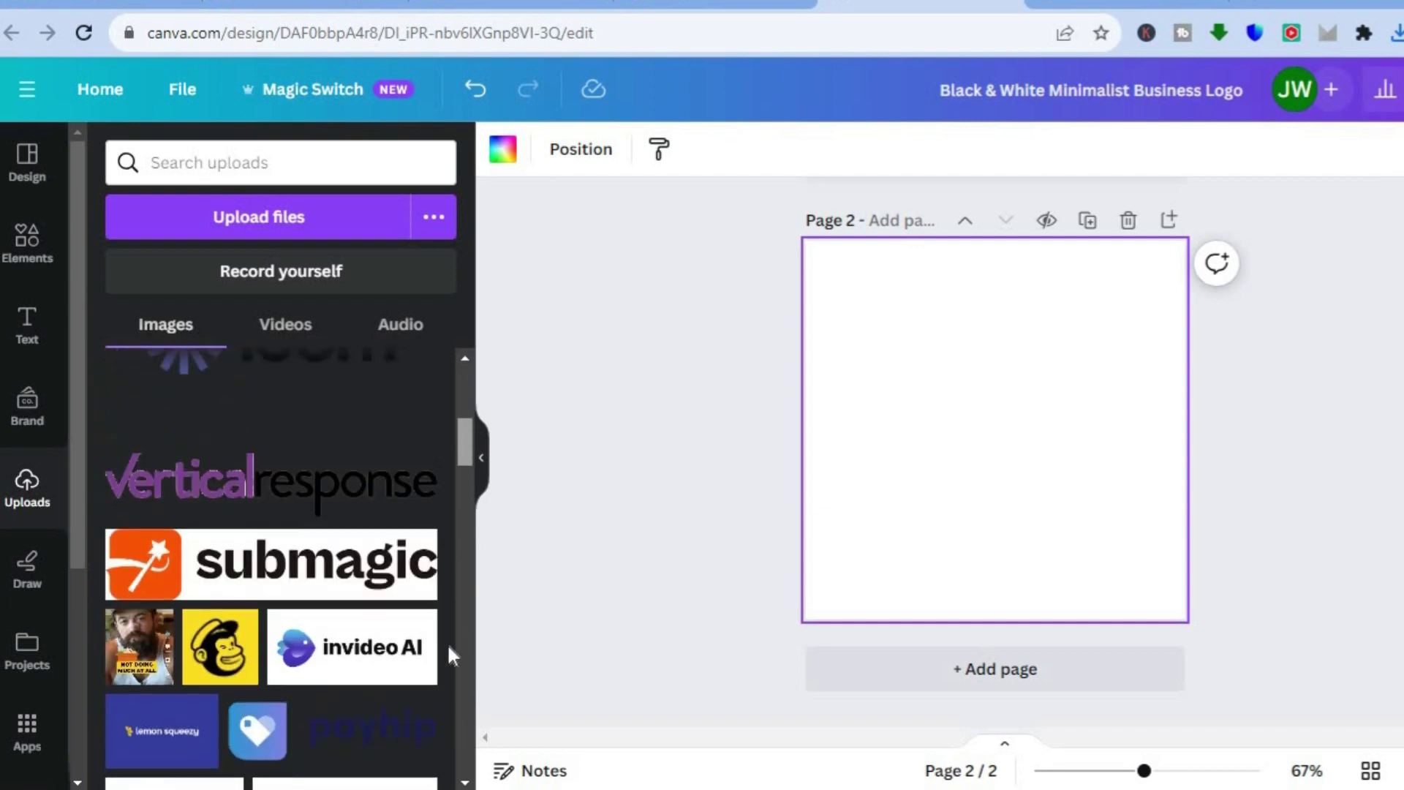
scroll(448, 696, down, 9)
scroll(449, 674, up, 3)
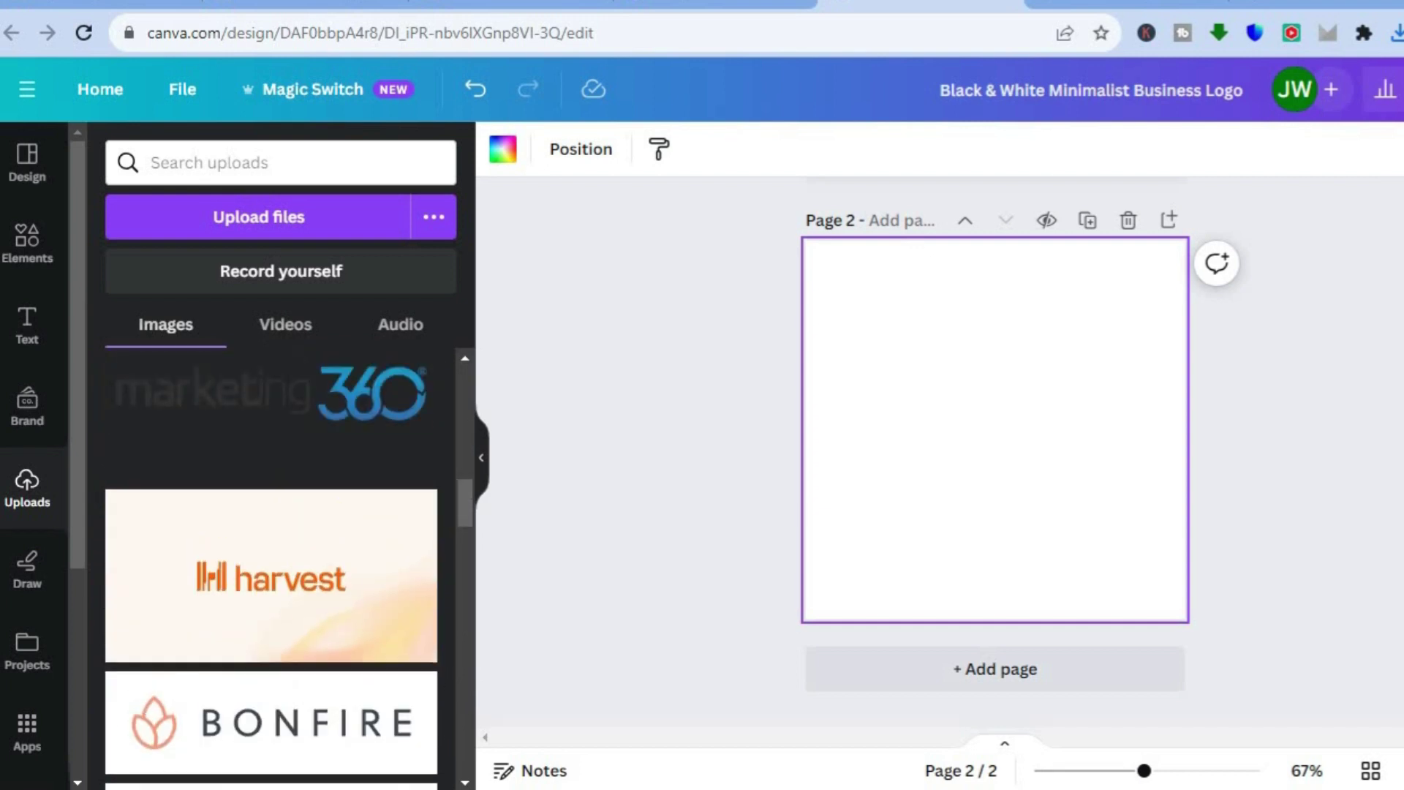
Search the Canva elements for ART WORK.
click(27, 237)
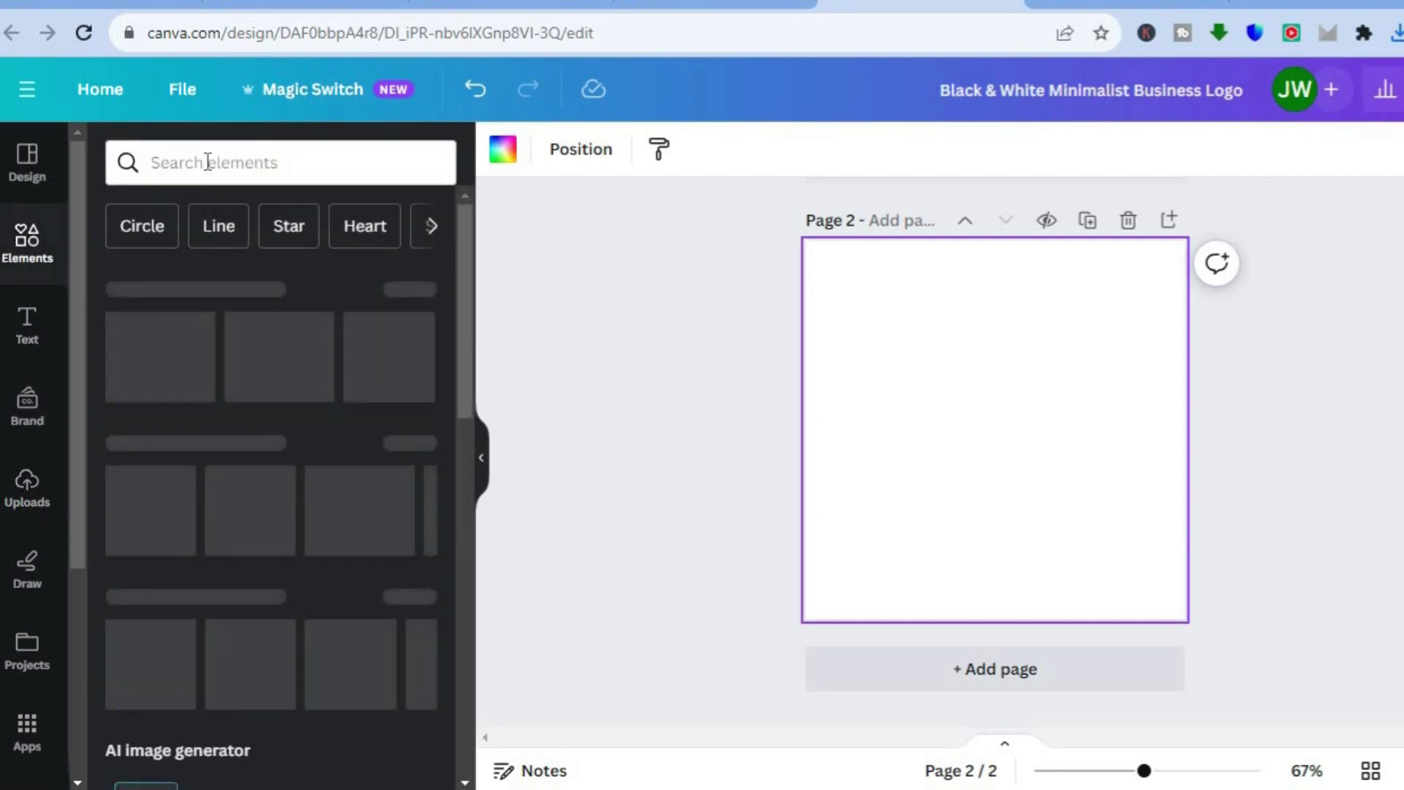
click(207, 164)
text(MAN)
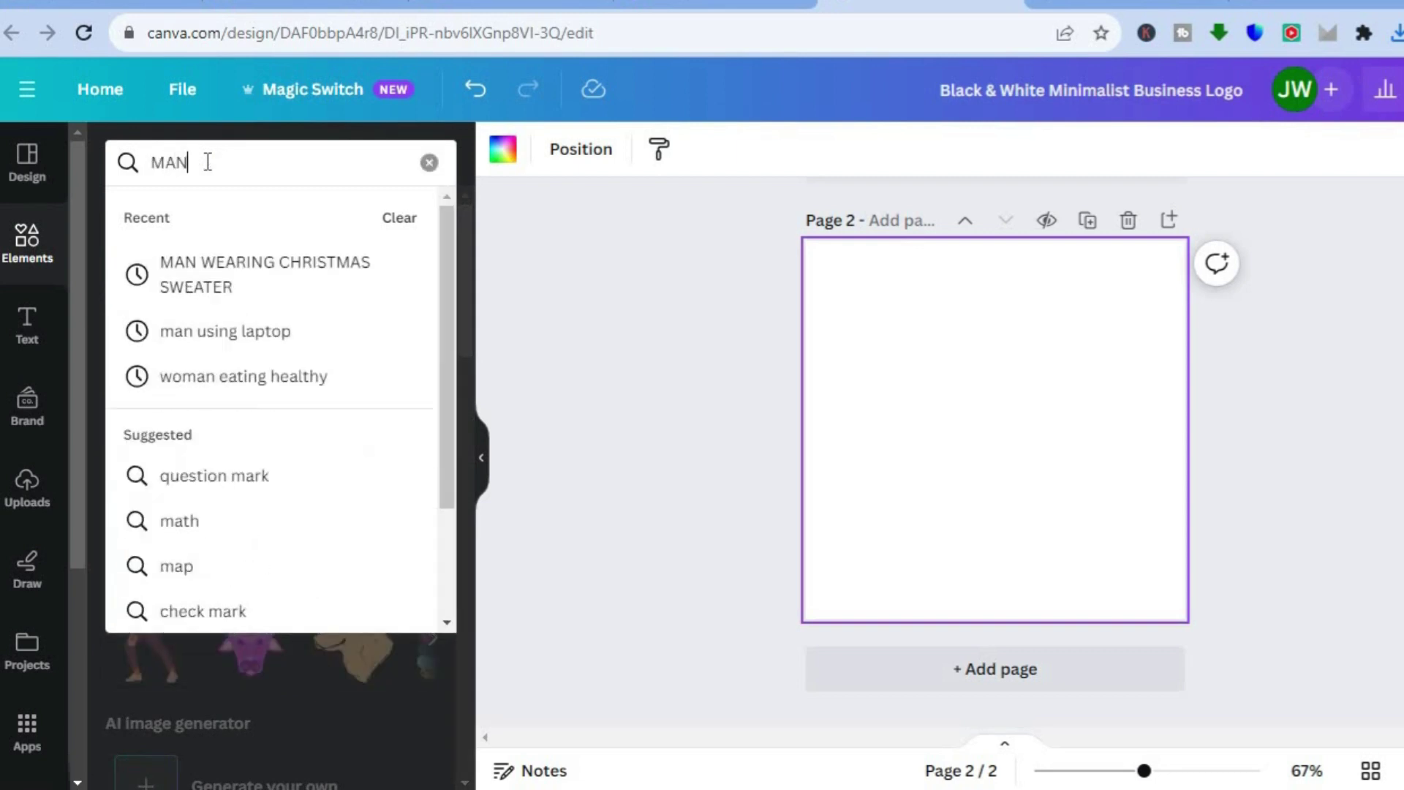
key(BackSpace)
key(BackSpace)
key(BackSpace)
text(A)
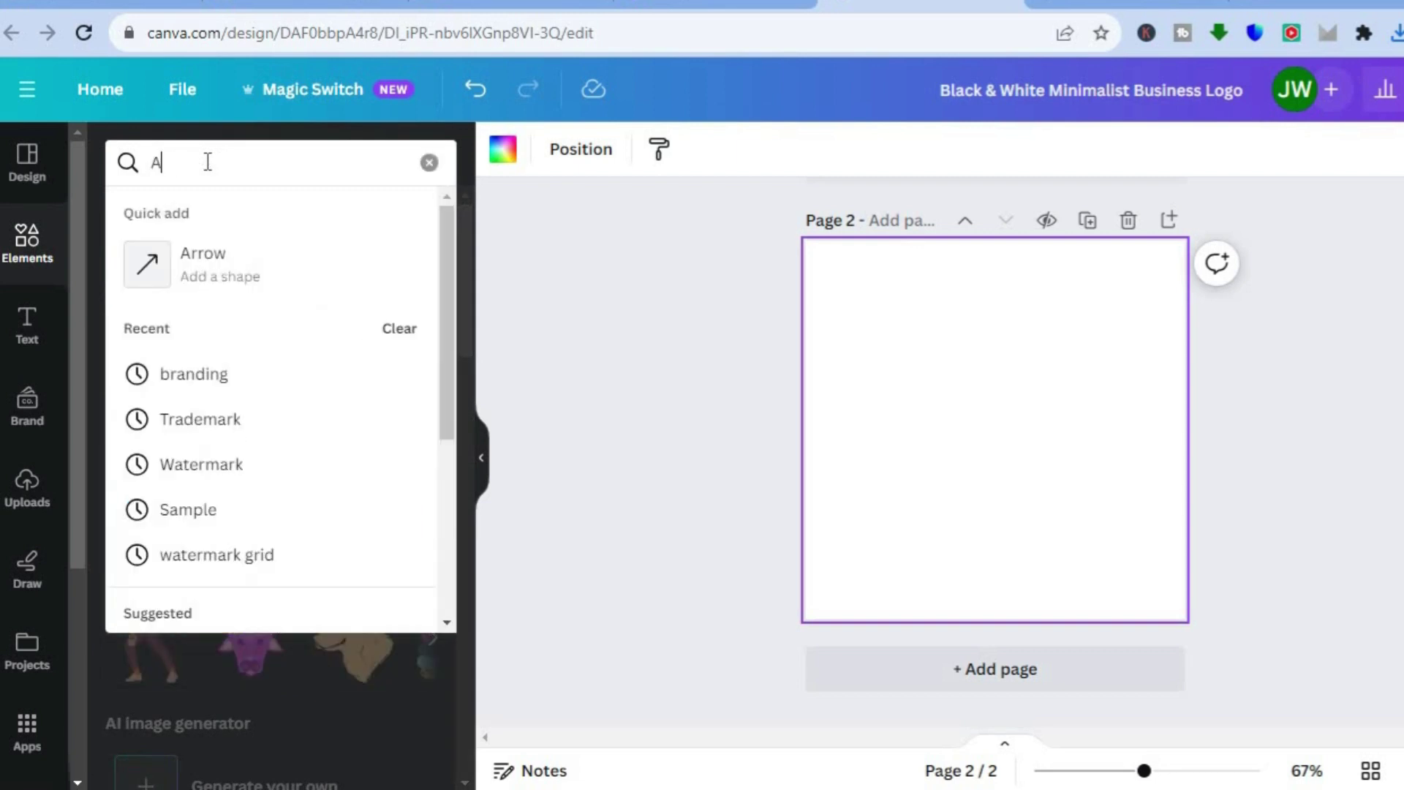
text(RT WI)
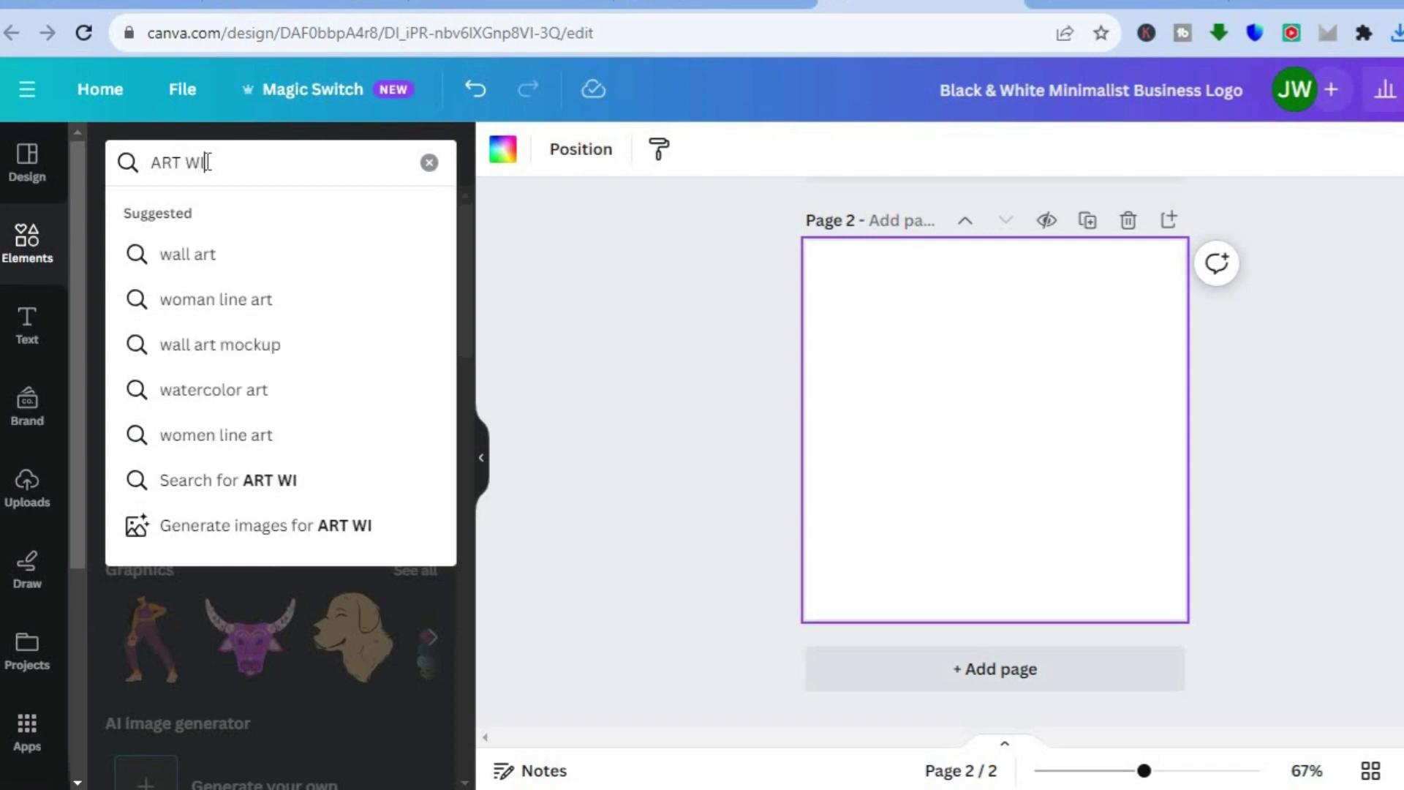
key(BackSpace)
text(ORK)
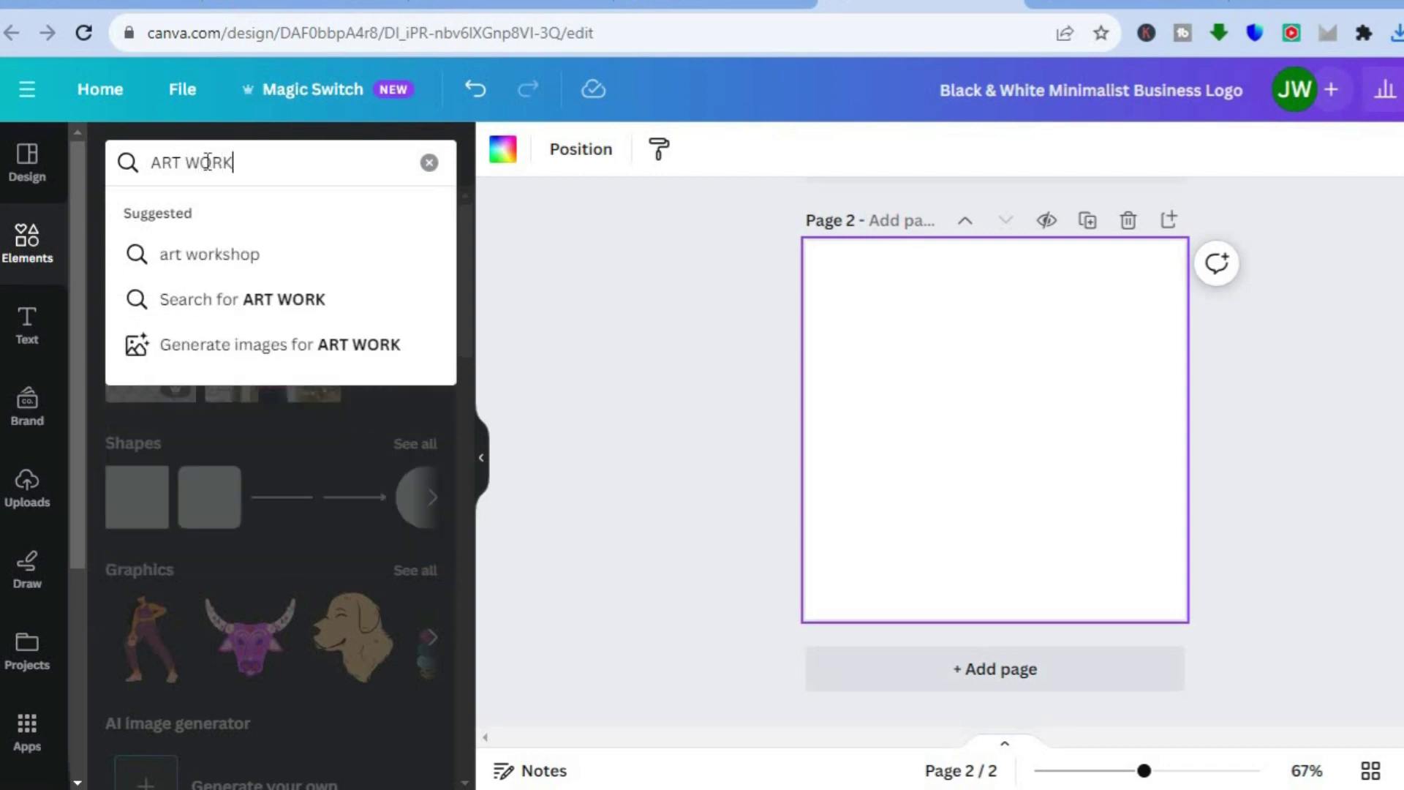
key(Return)
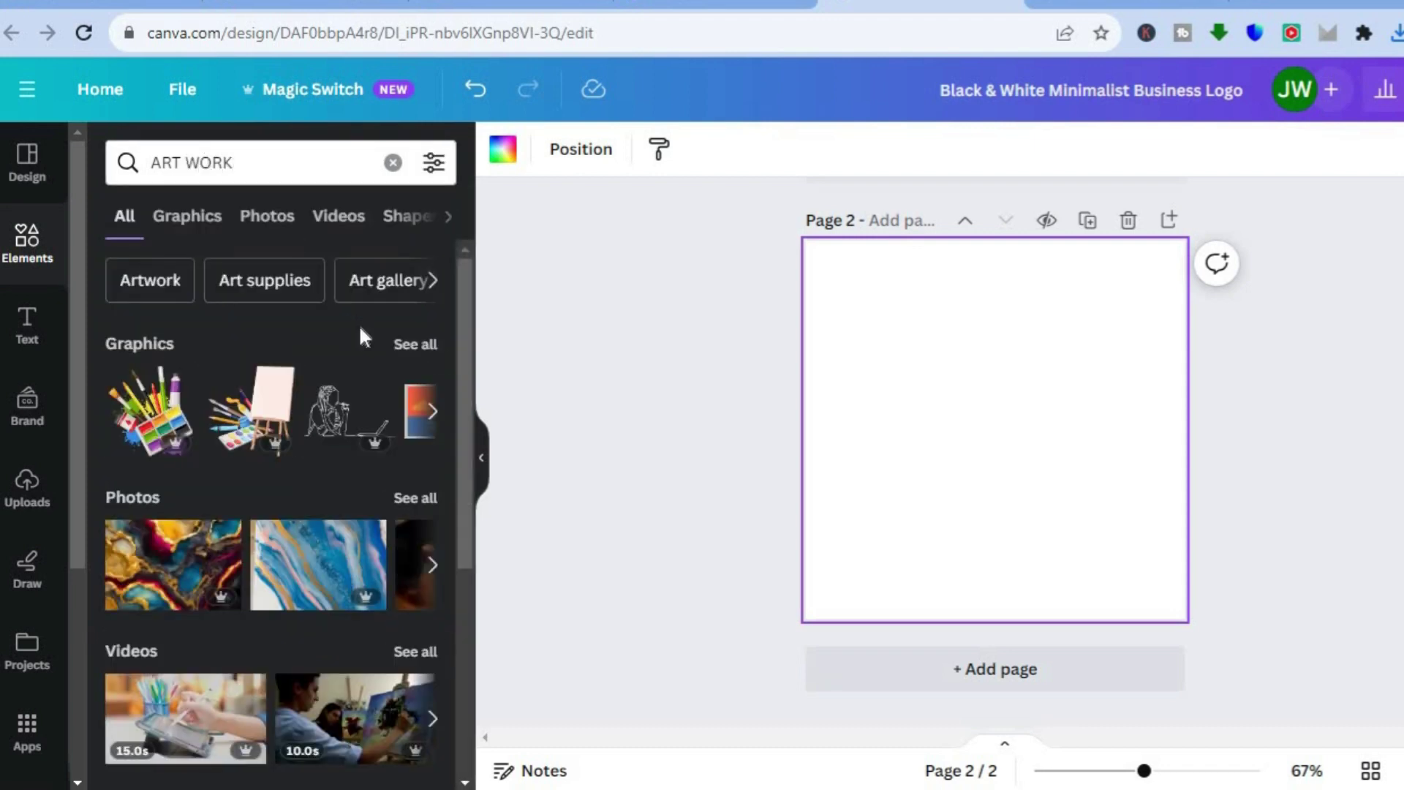
Add the black, gold and blue marble artwork photo to page 2 and set it as the page background.
scroll(461, 415, down, 1)
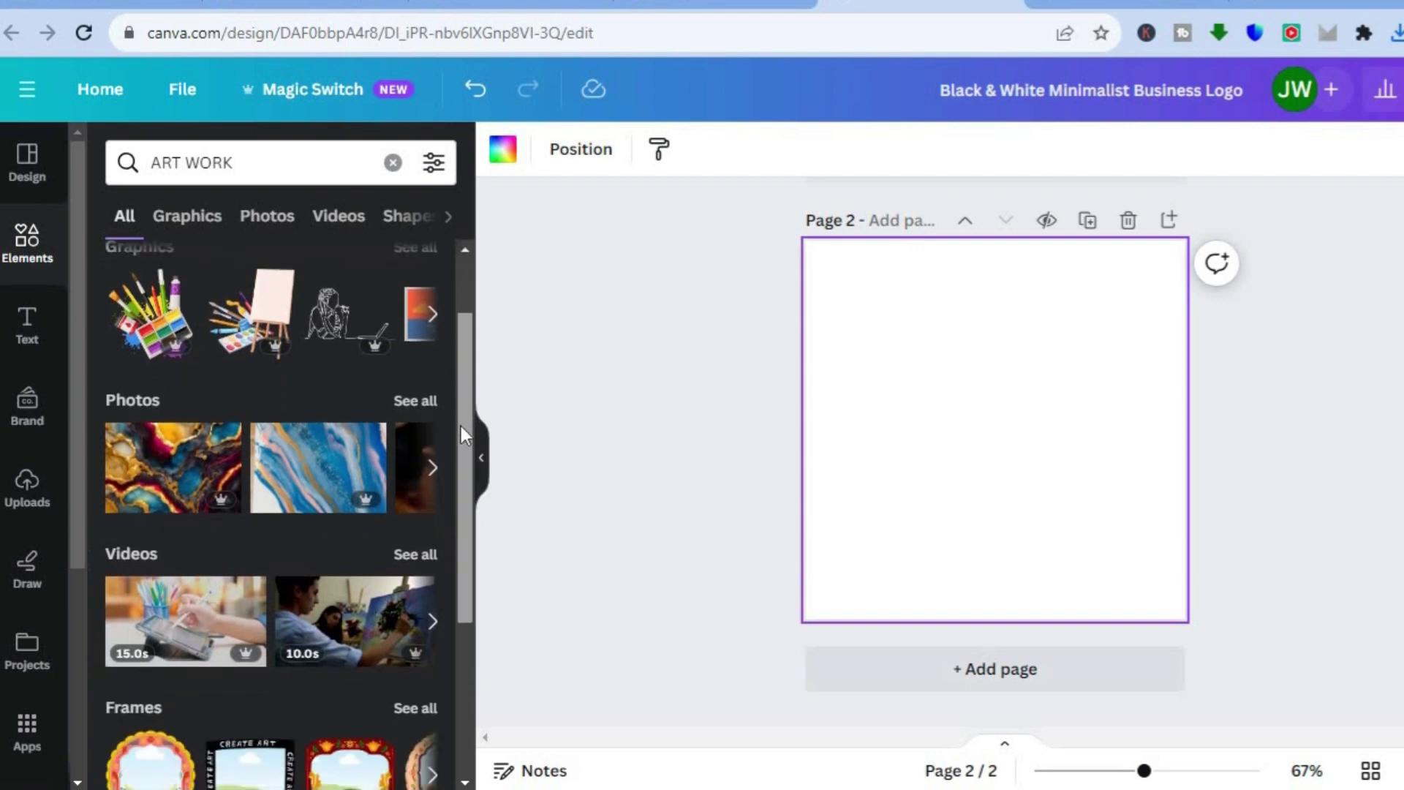
click(188, 468)
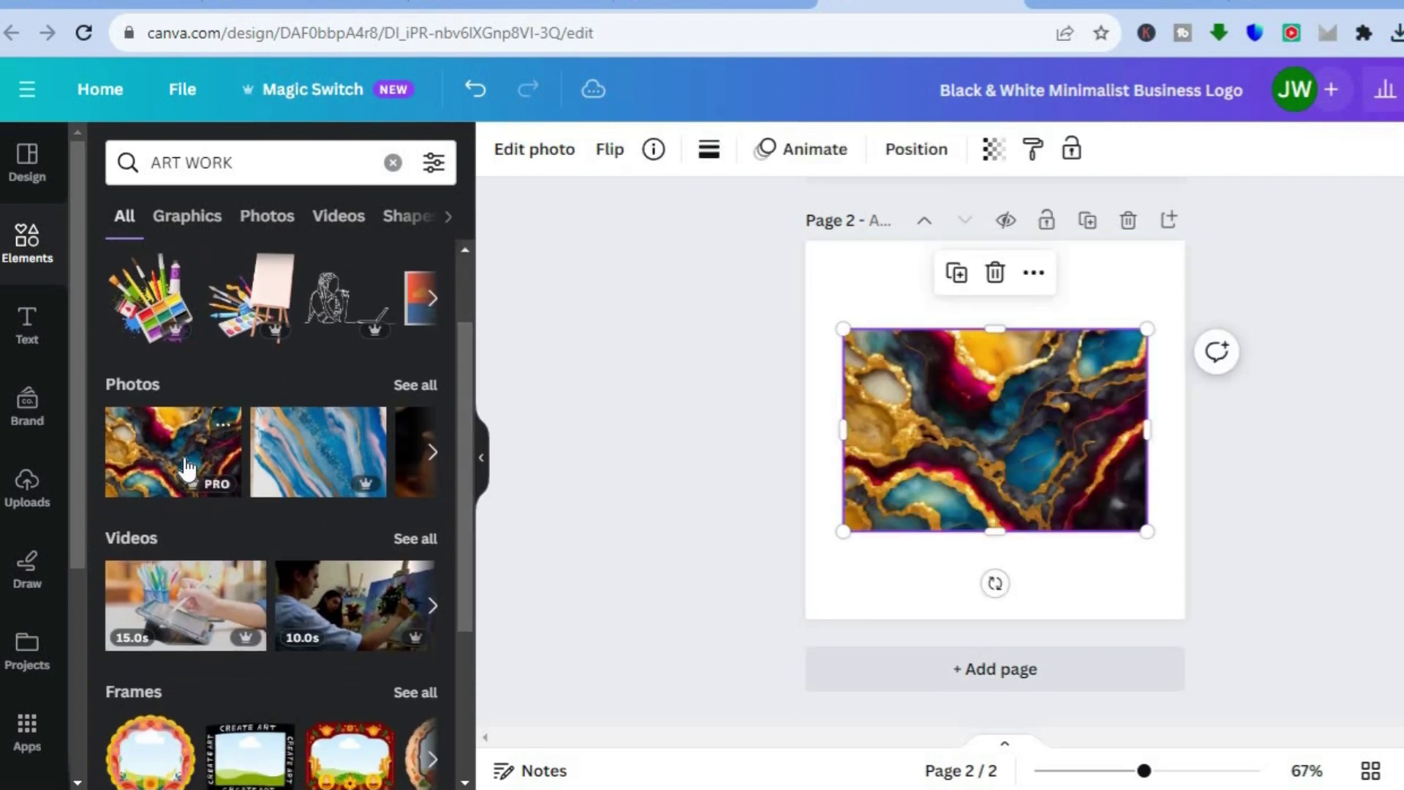
right_click(912, 378)
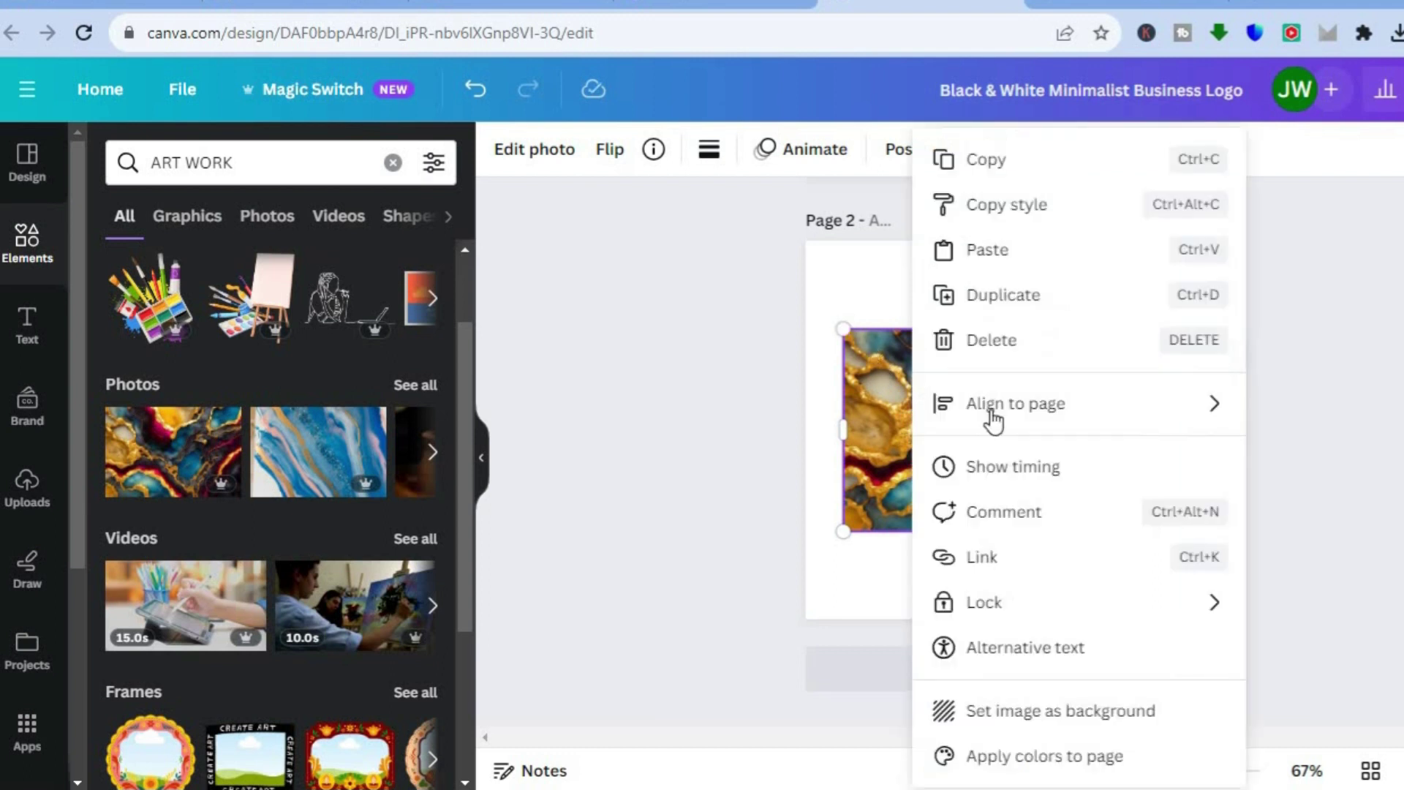
click(1032, 710)
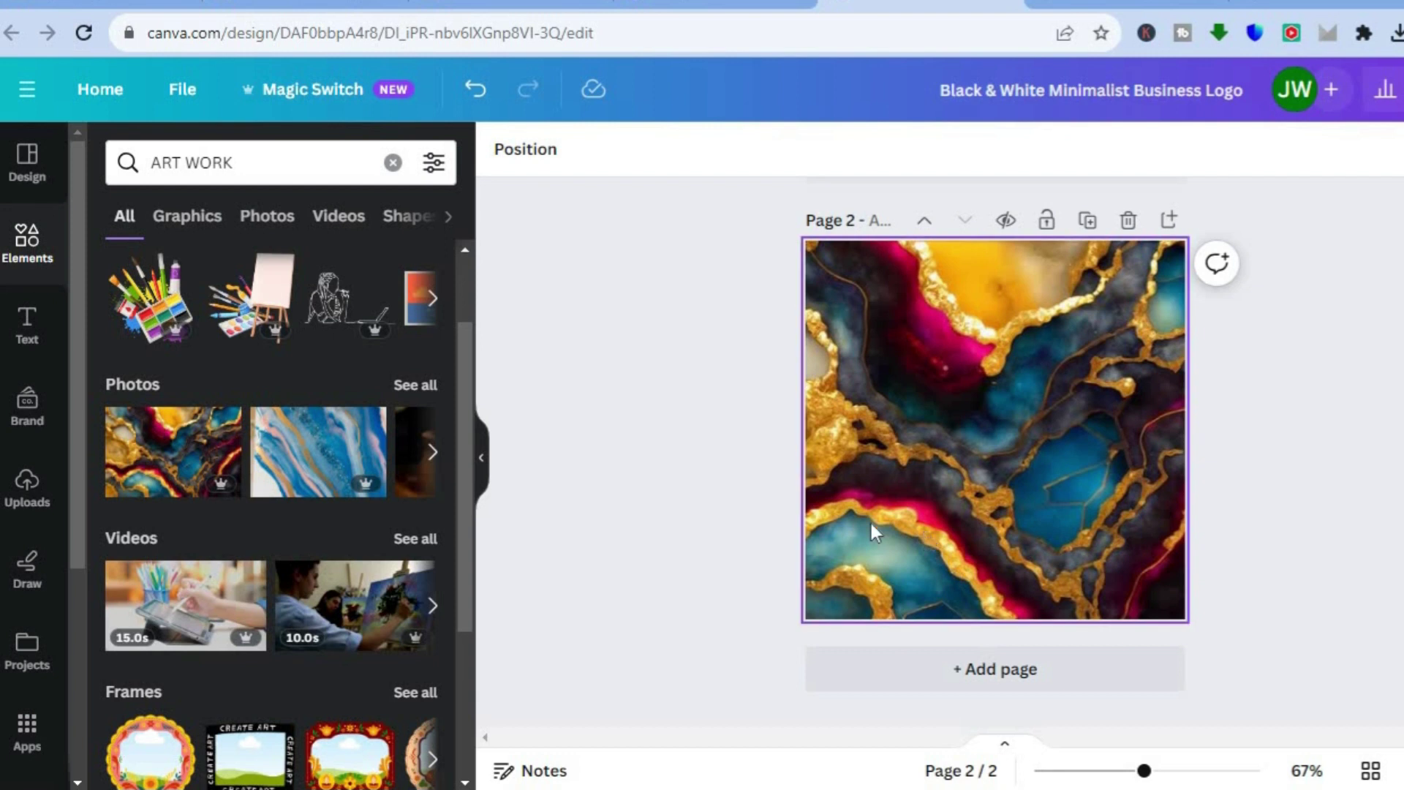
Place the uploaded transparent LIGHT STUDIO logo on page 2 and move it to the middle of the artwork.
click(42, 487)
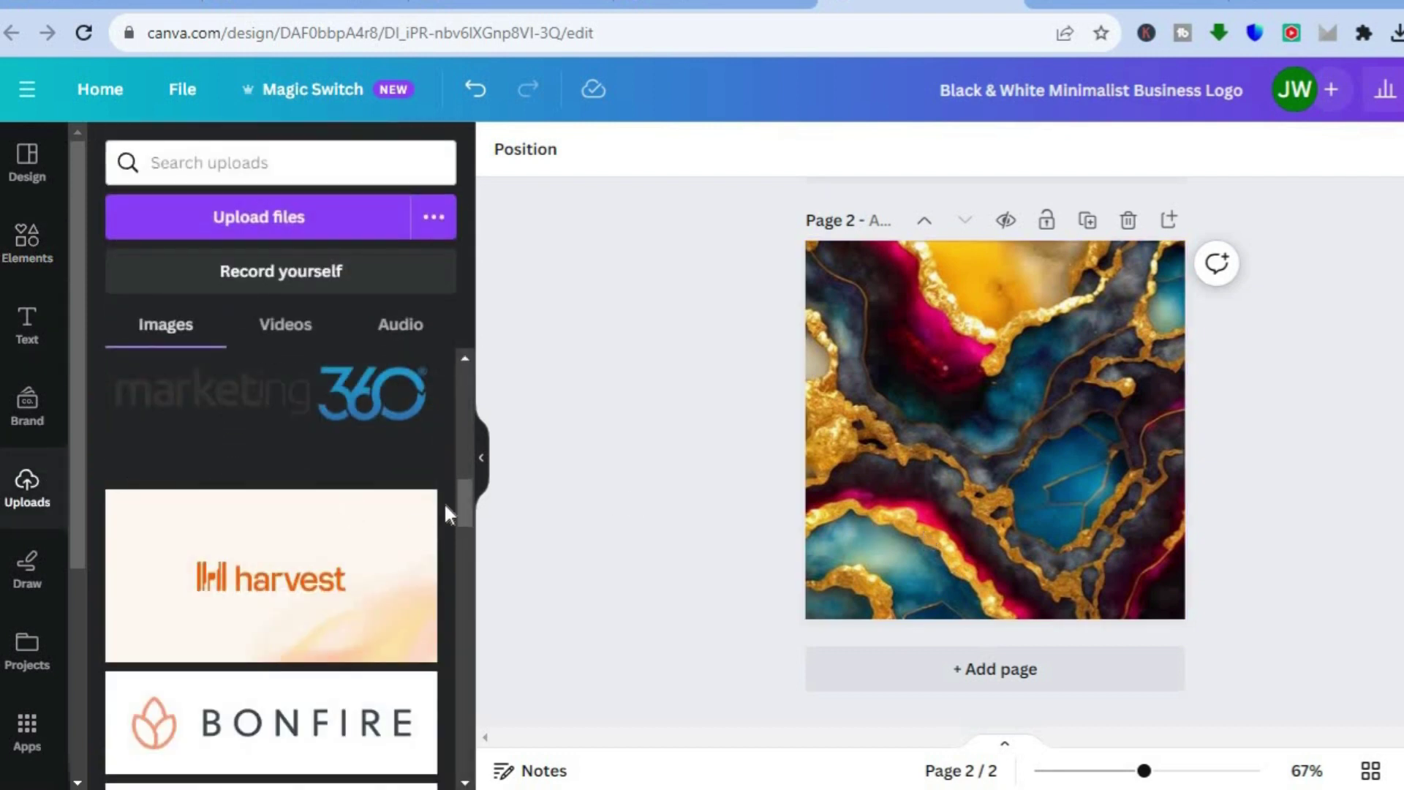
click(465, 358)
scroll(292, 442, up, 3)
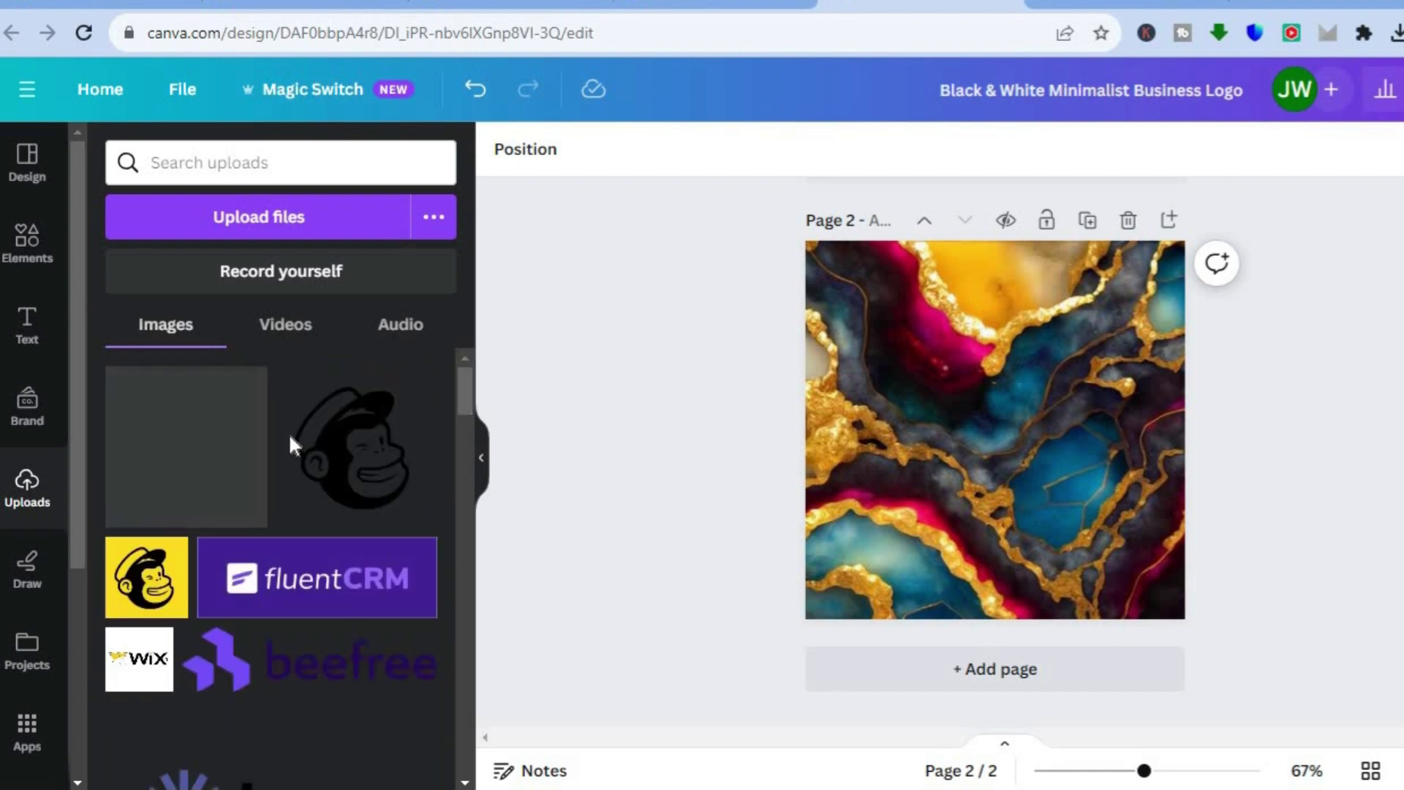
drag(207, 465, 1017, 523)
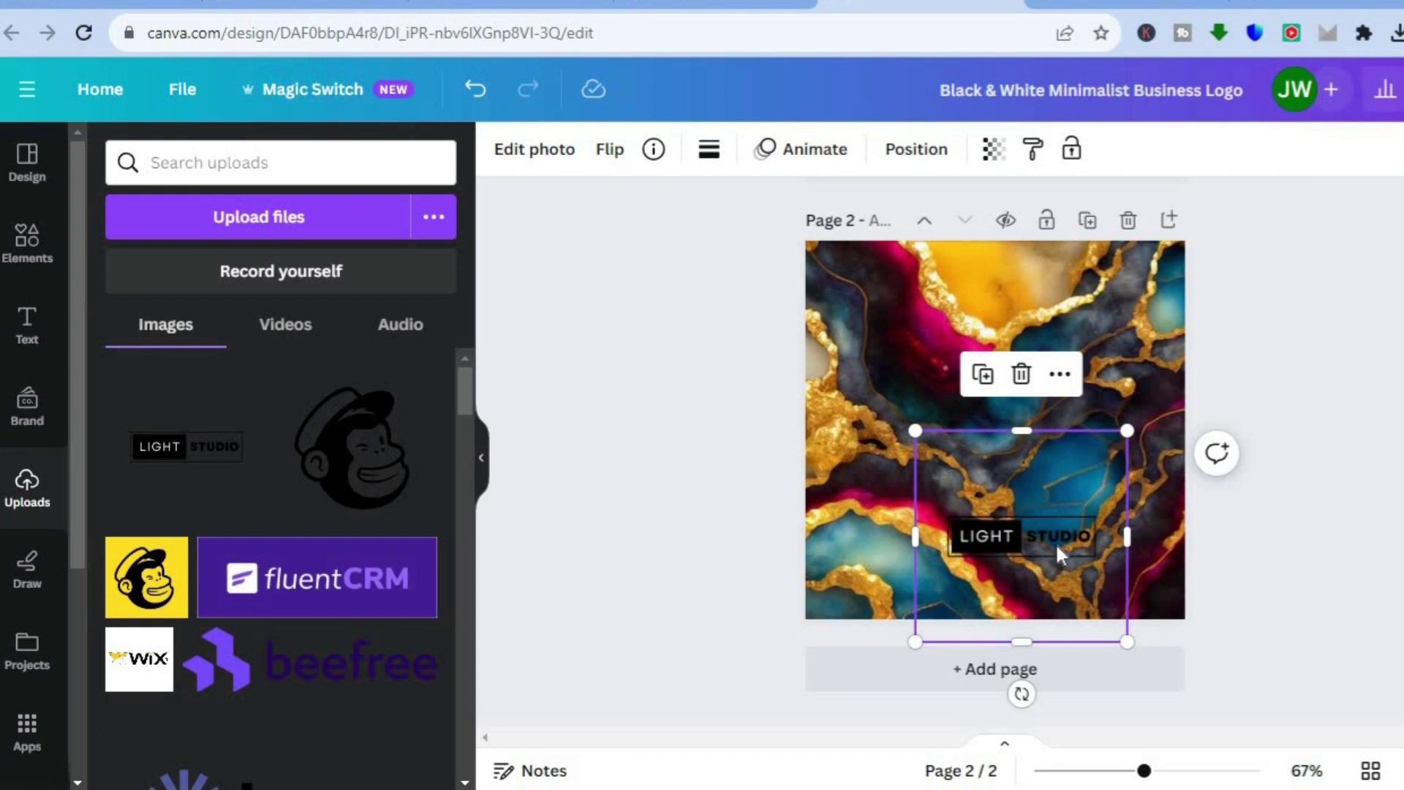
drag(1100, 550, 1138, 433)
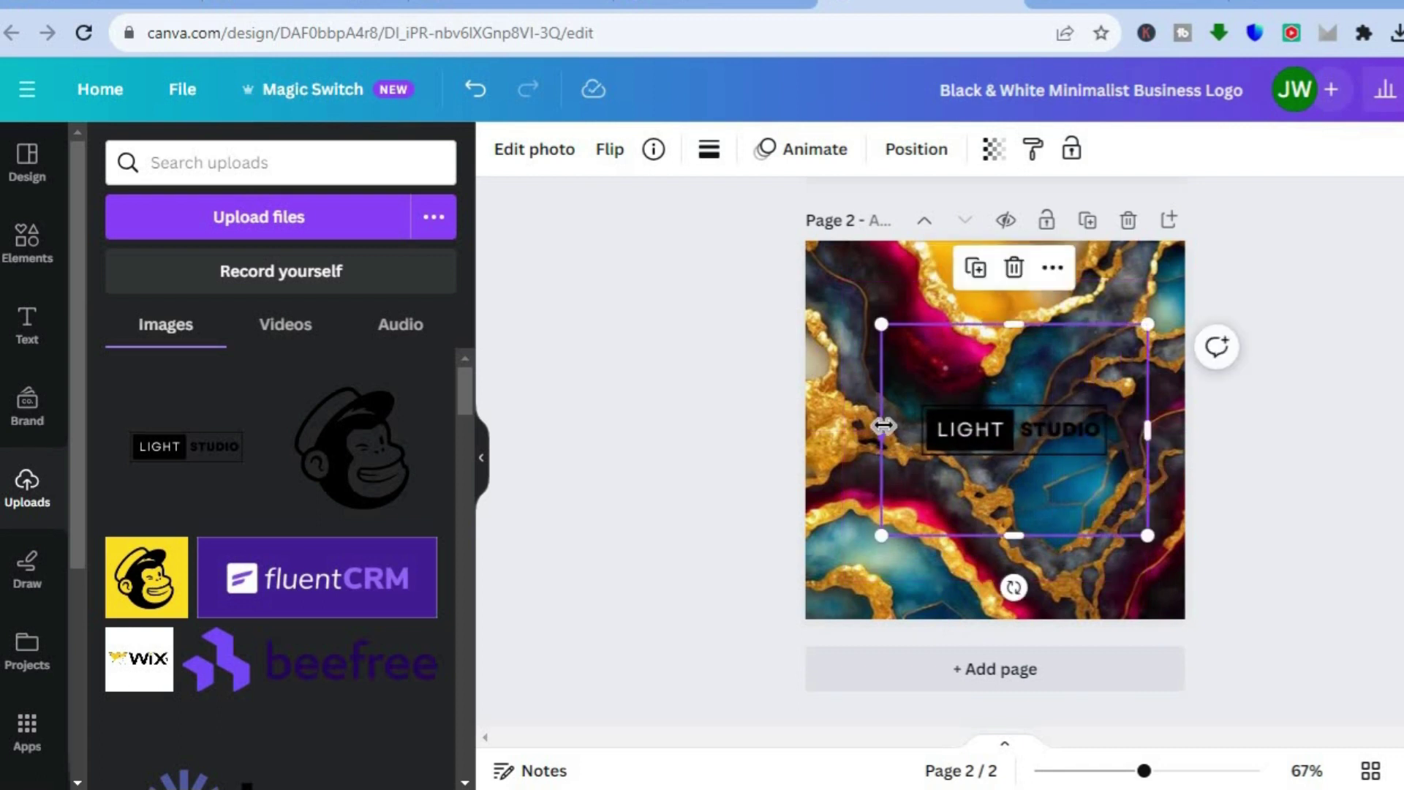
Enlarge the LIGHT STUDIO logo by widening its frame on both sides to span the width of page 2.
drag(883, 428, 814, 428)
drag(1149, 420, 1184, 423)
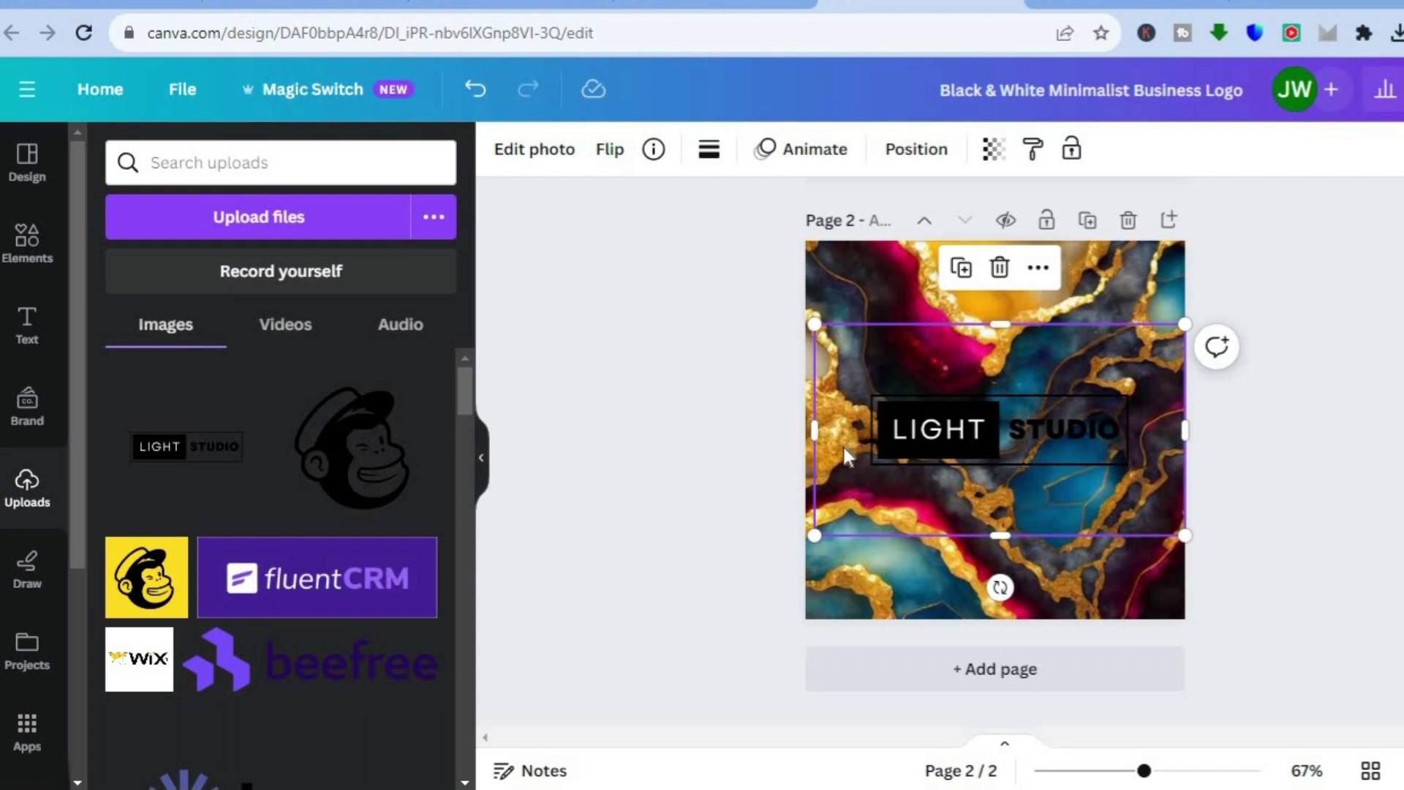
drag(814, 430, 789, 431)
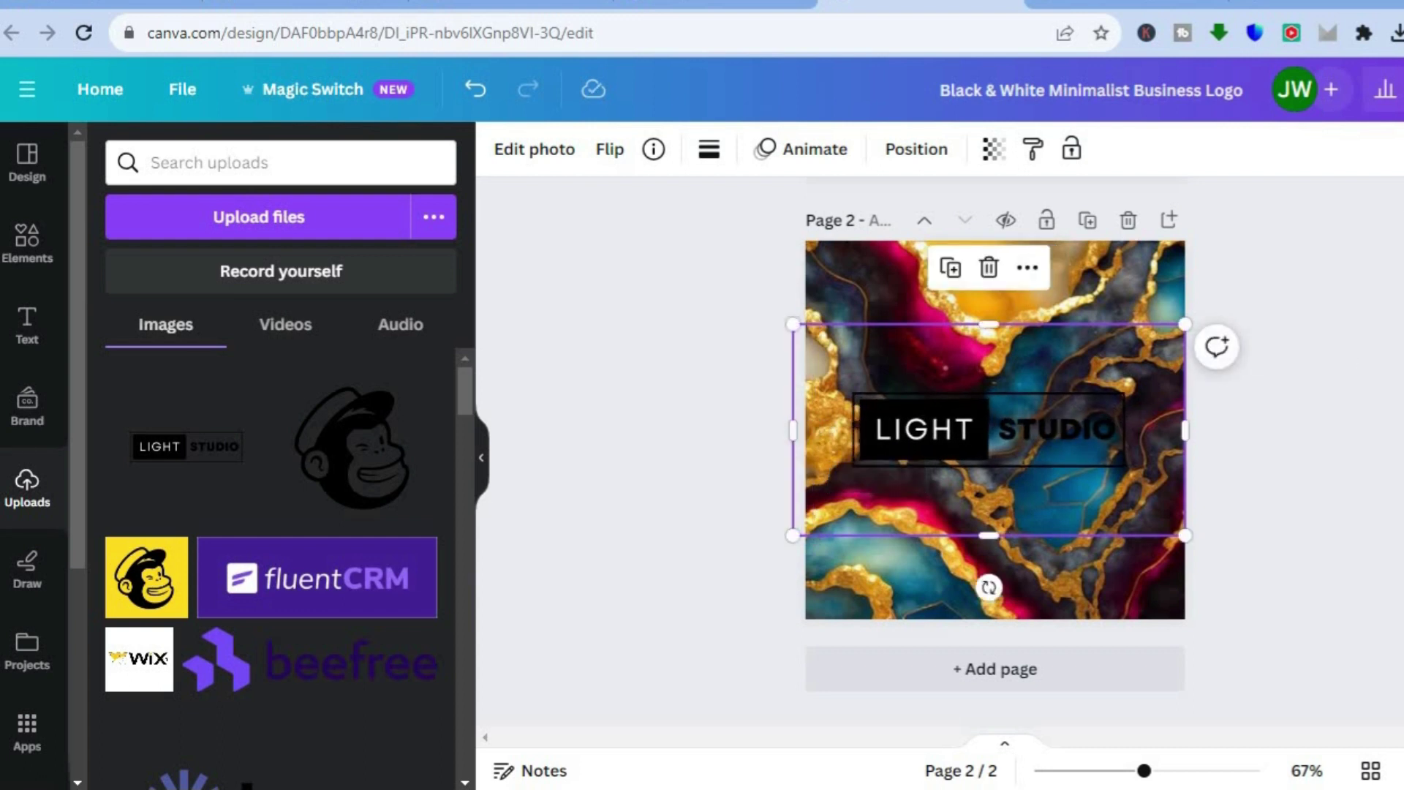
Download only page 2 of the design as a PNG.
scroll(1288, 466, down, 2)
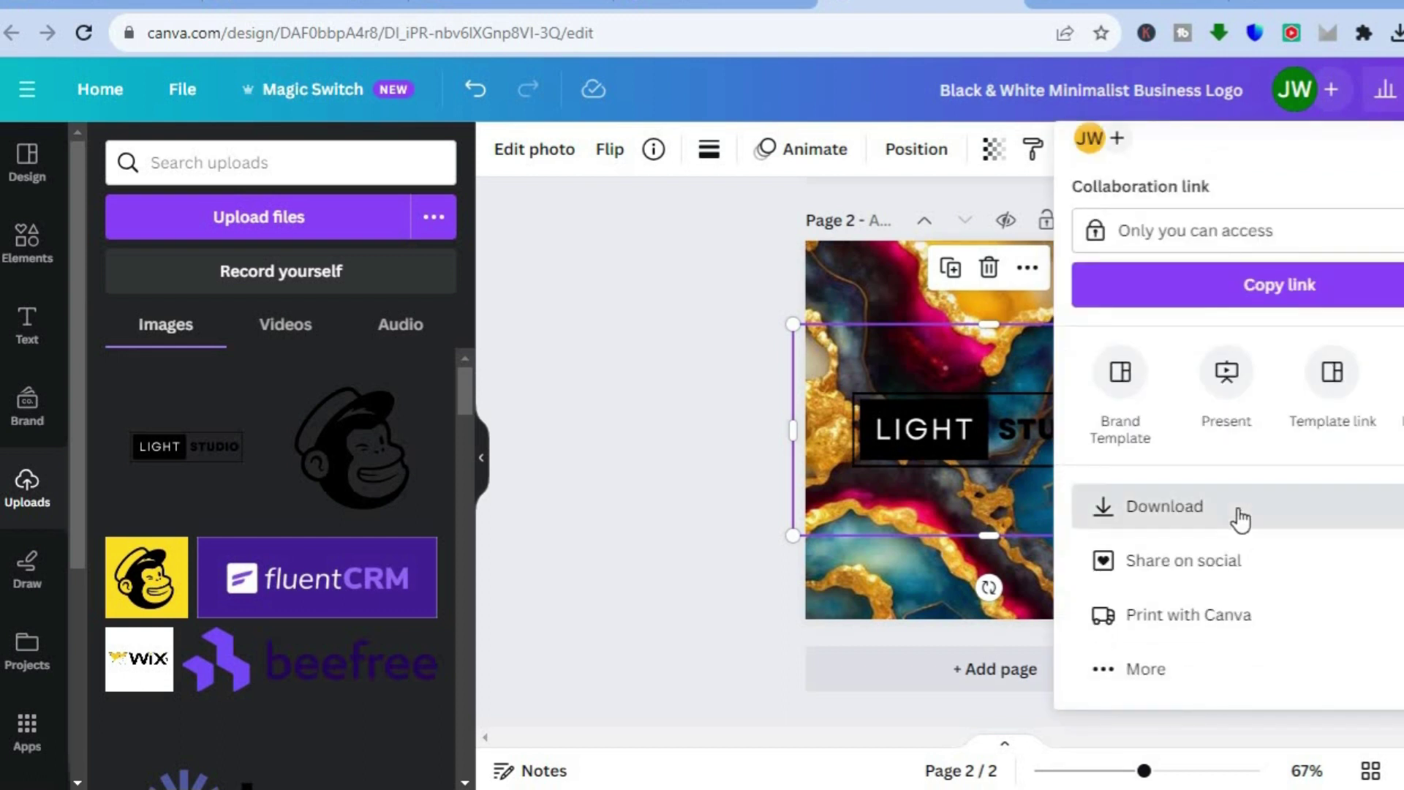
click(1241, 520)
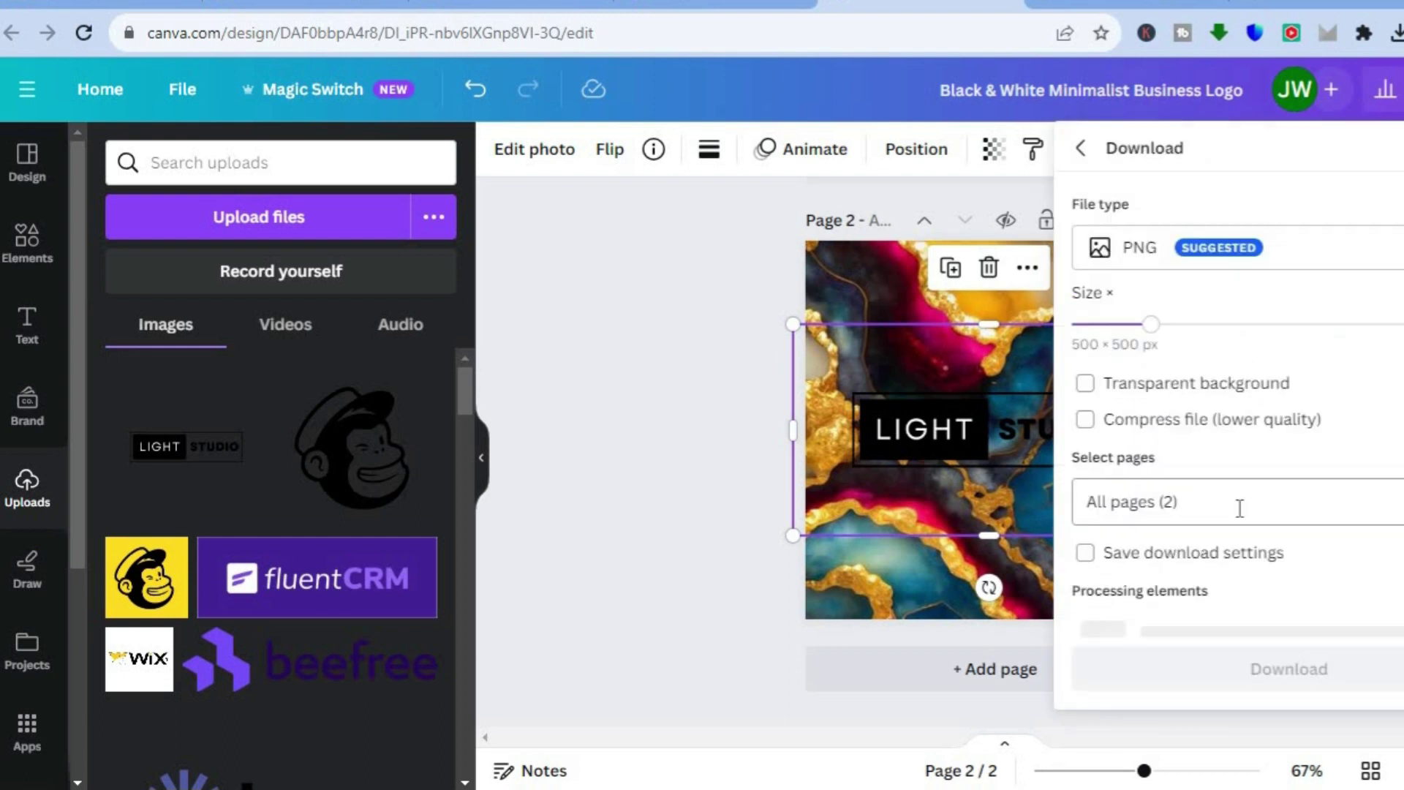
click(1278, 510)
key(BackSpace)
key(BackSpace)
key(BackSpace)
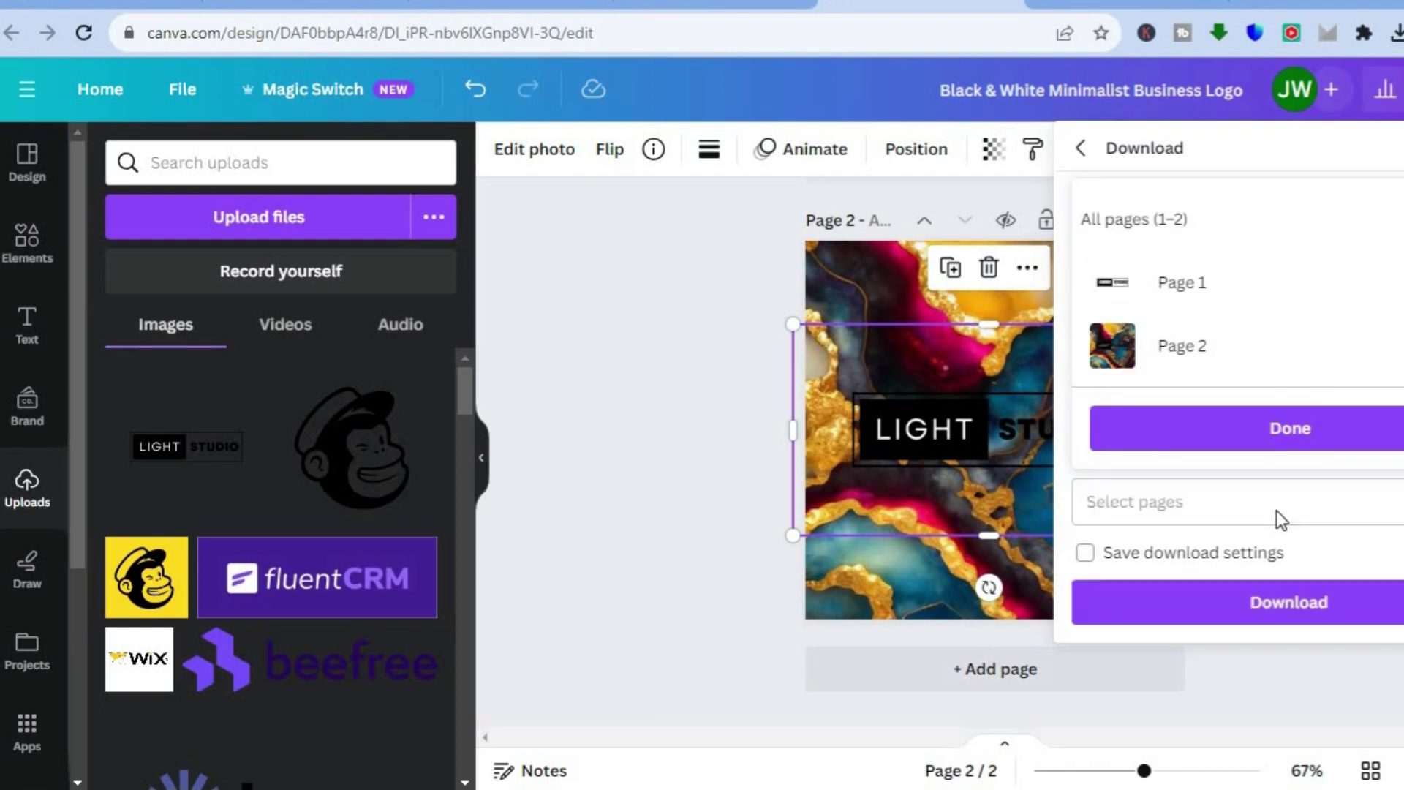
text(2)
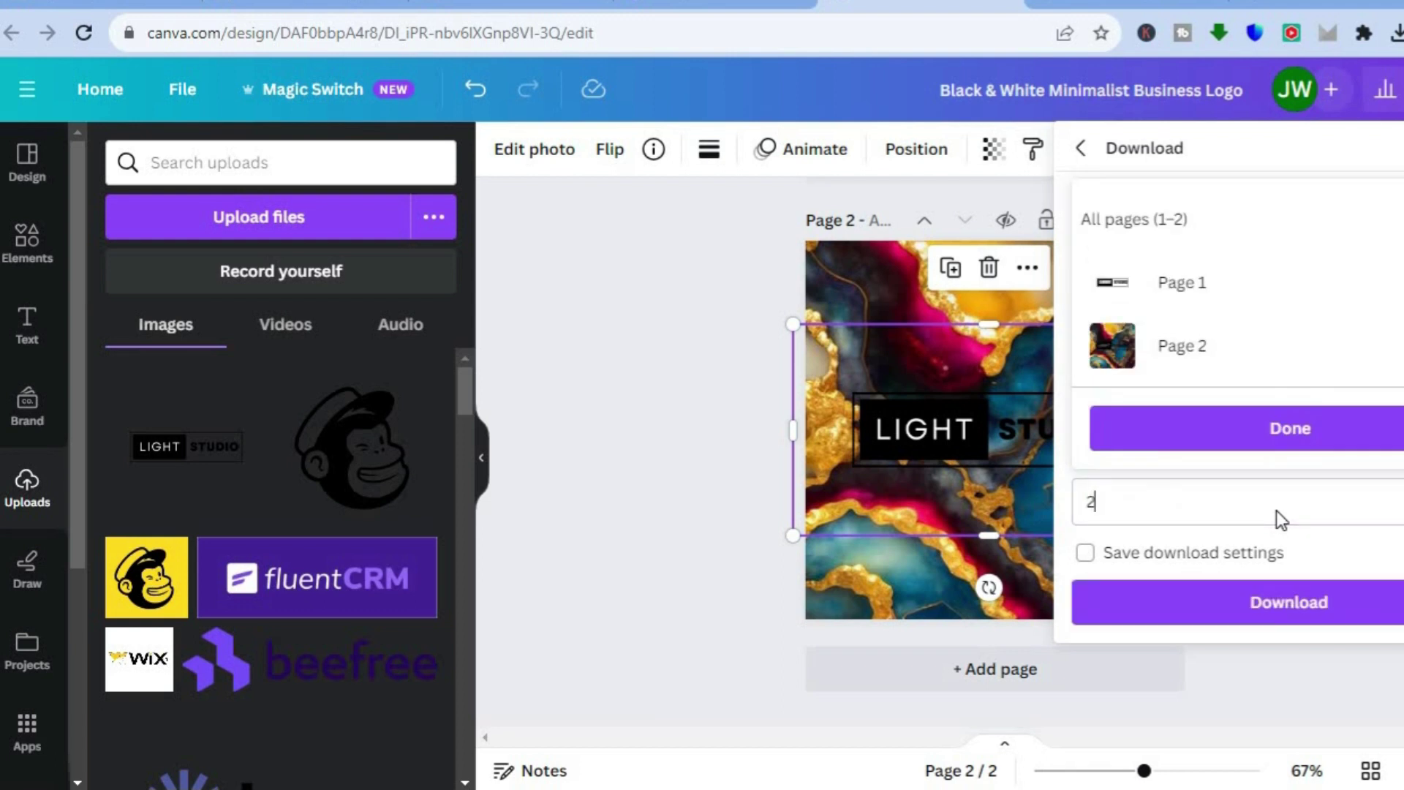
click(1292, 438)
click(1254, 601)
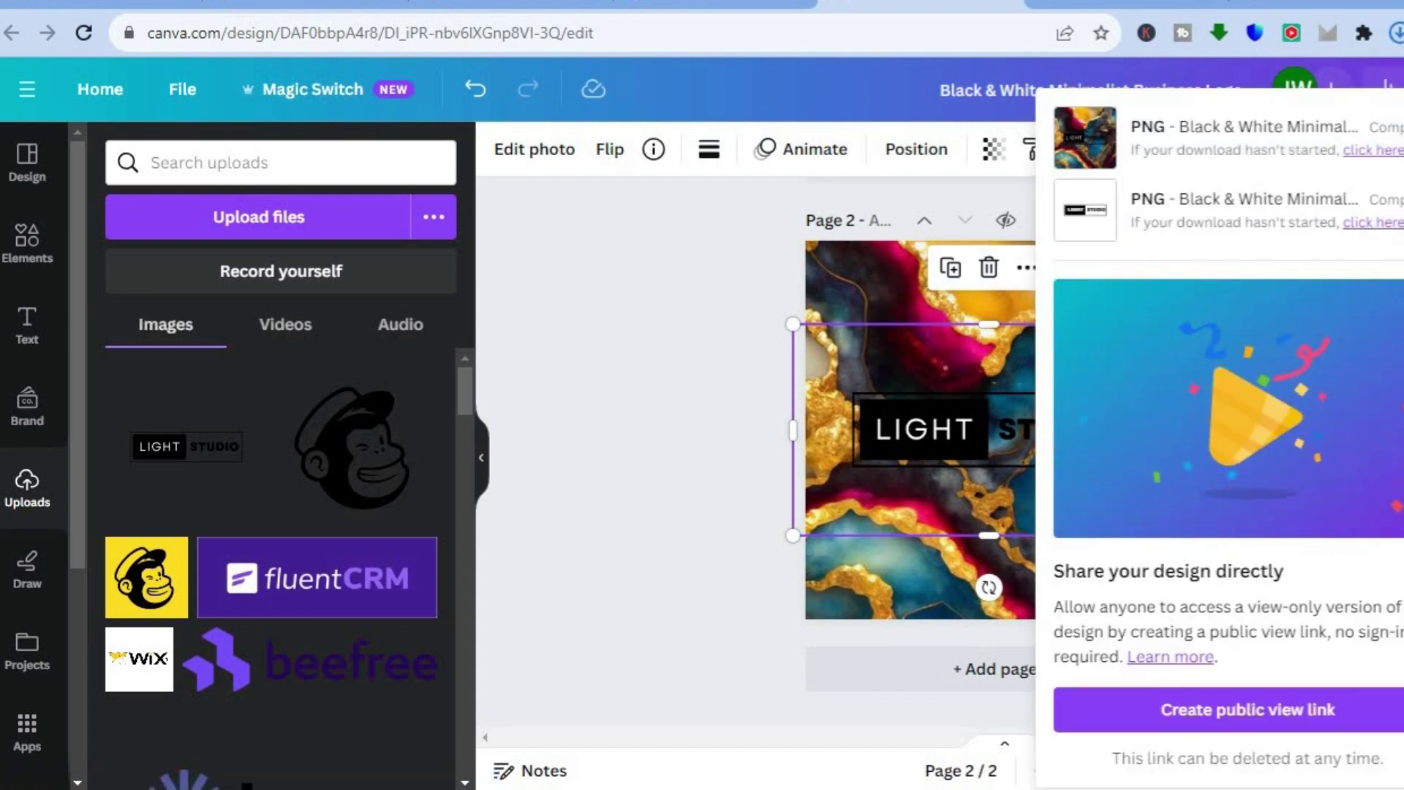
Switch to the Wix Website Editor, dismiss the AI site content form and add an online store to the site.
click(477, 5)
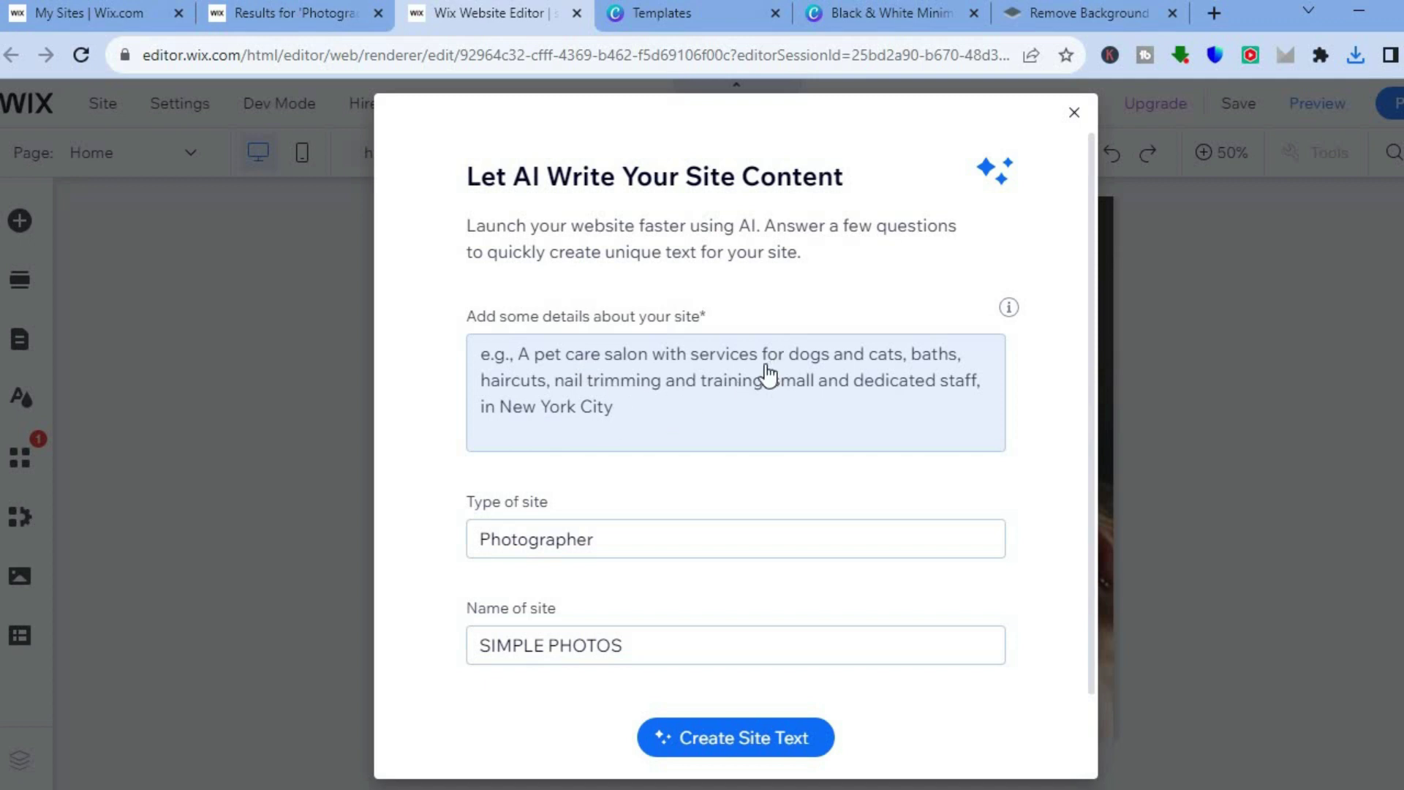
click(1074, 112)
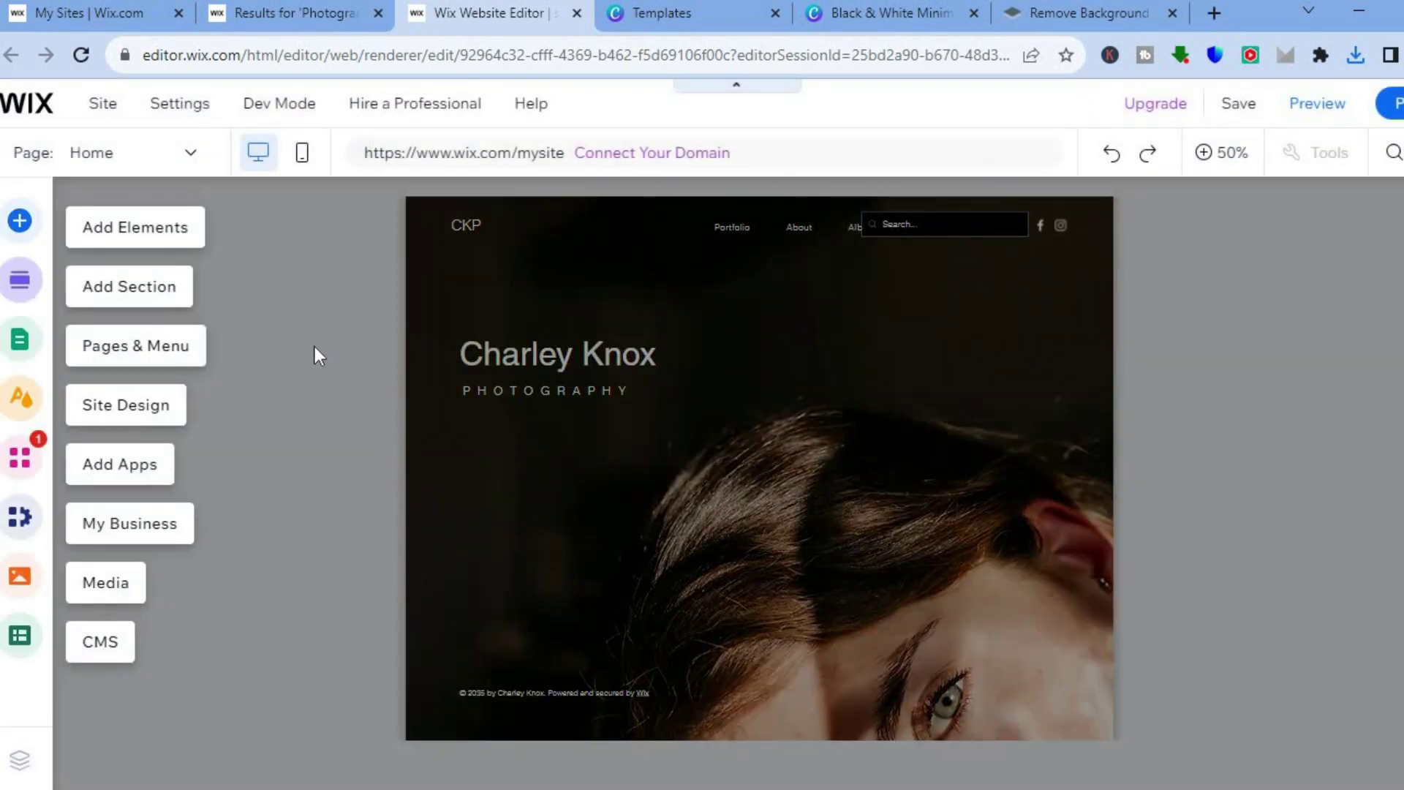
click(126, 227)
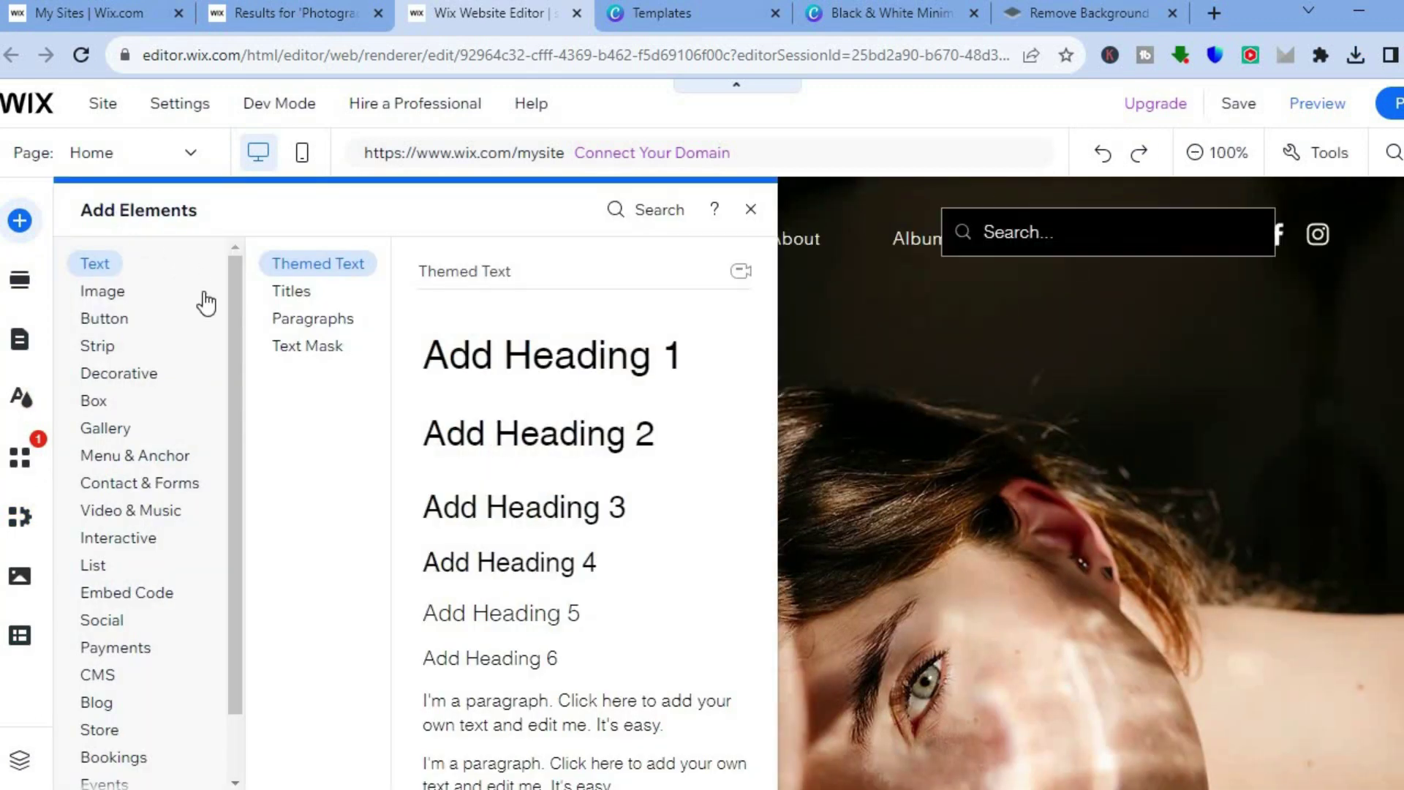
drag(231, 306, 238, 530)
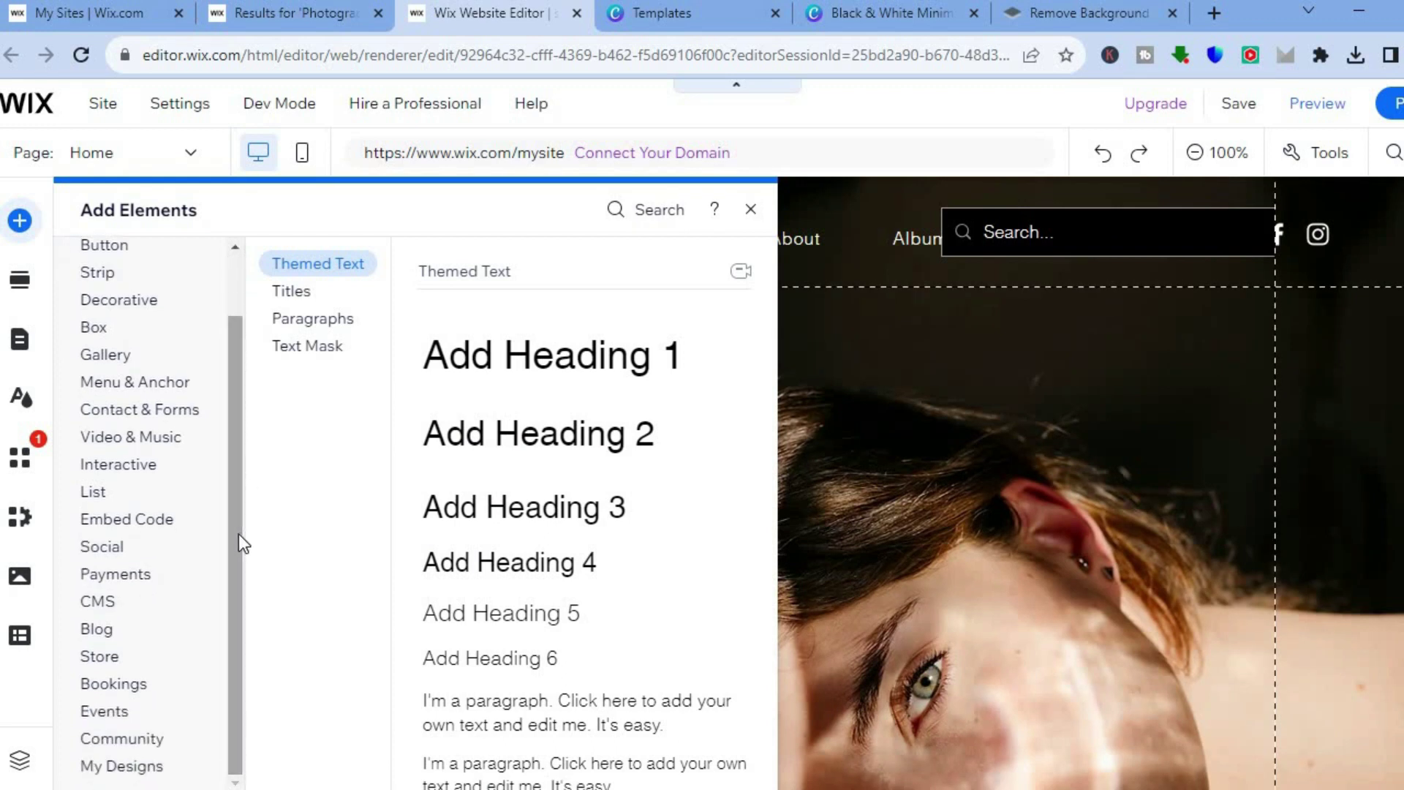
drag(229, 427, 225, 592)
click(130, 437)
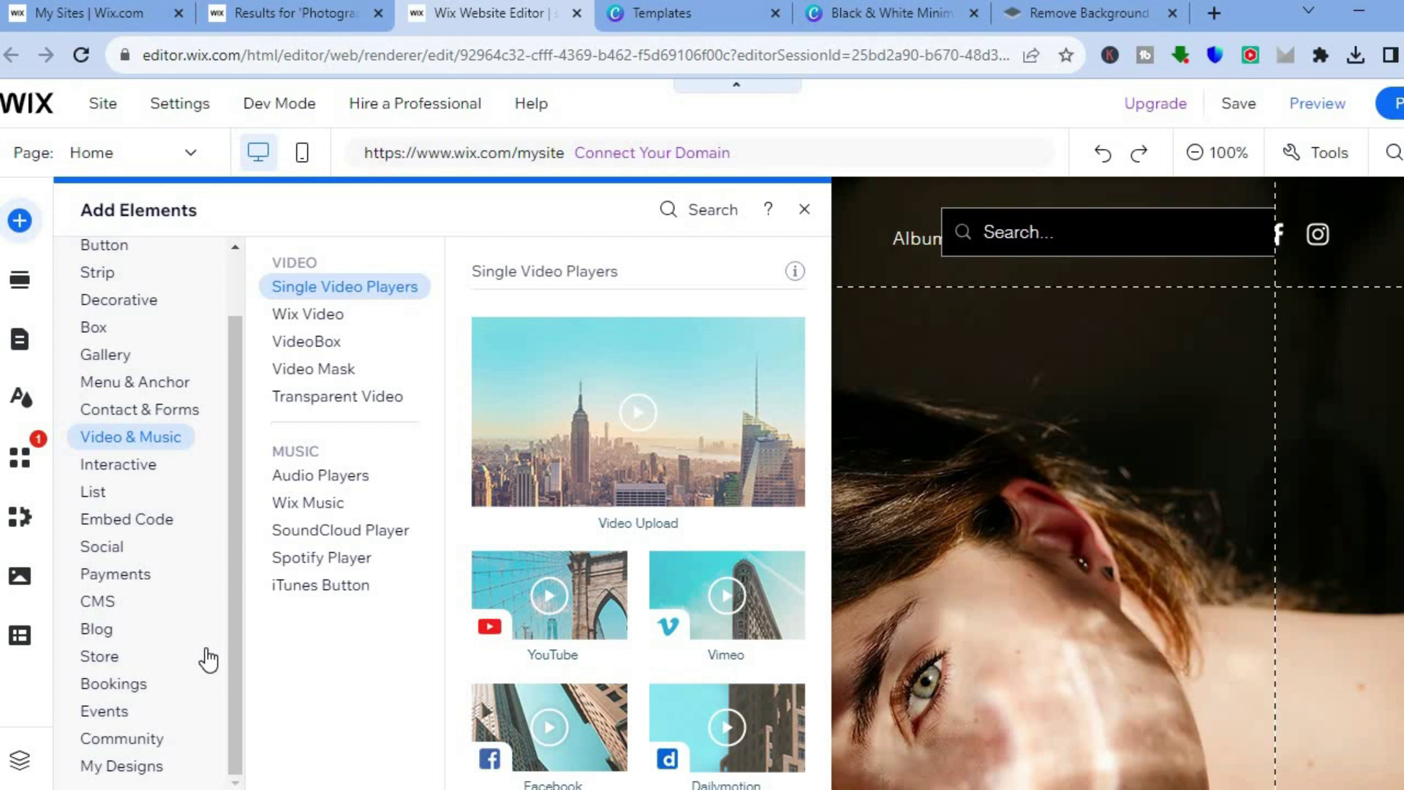
click(98, 660)
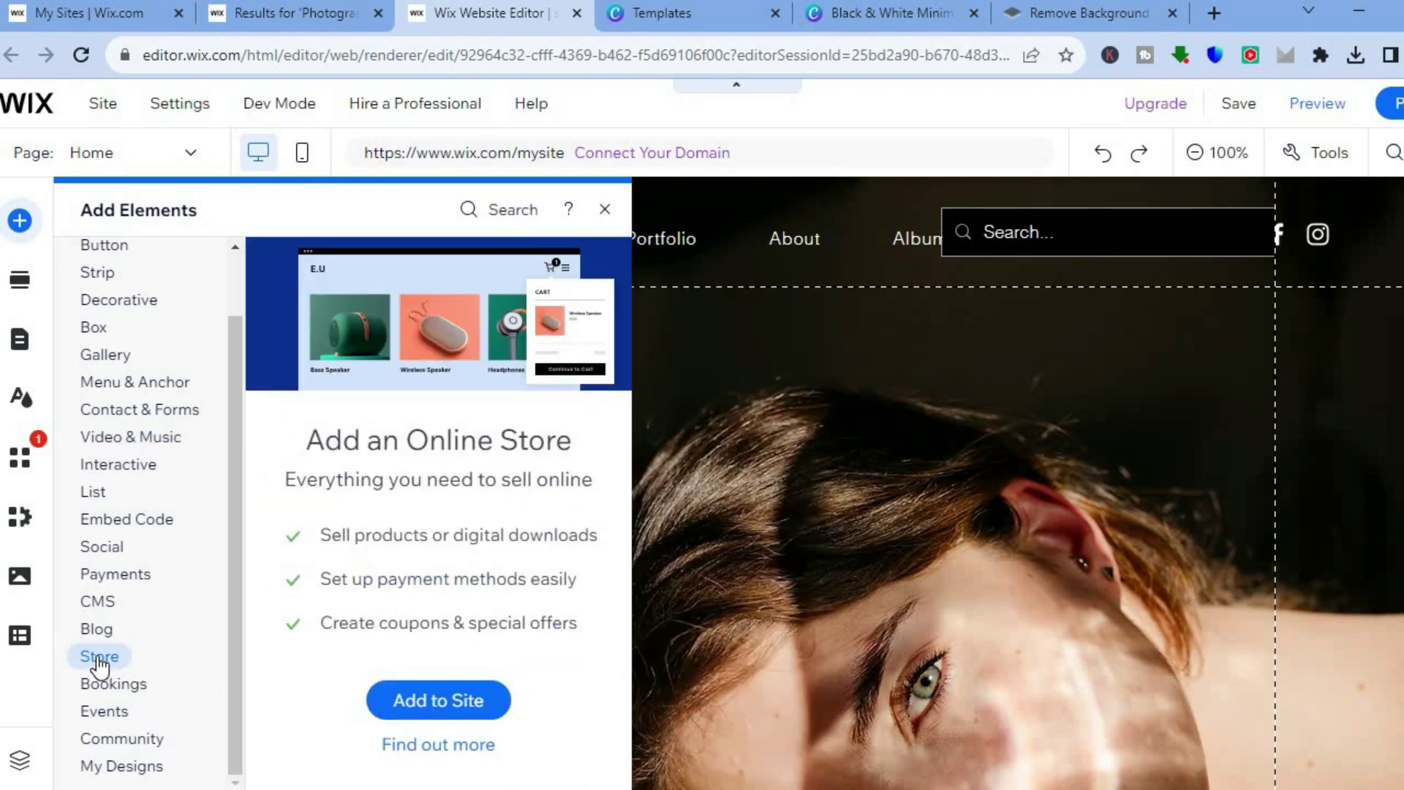
click(428, 703)
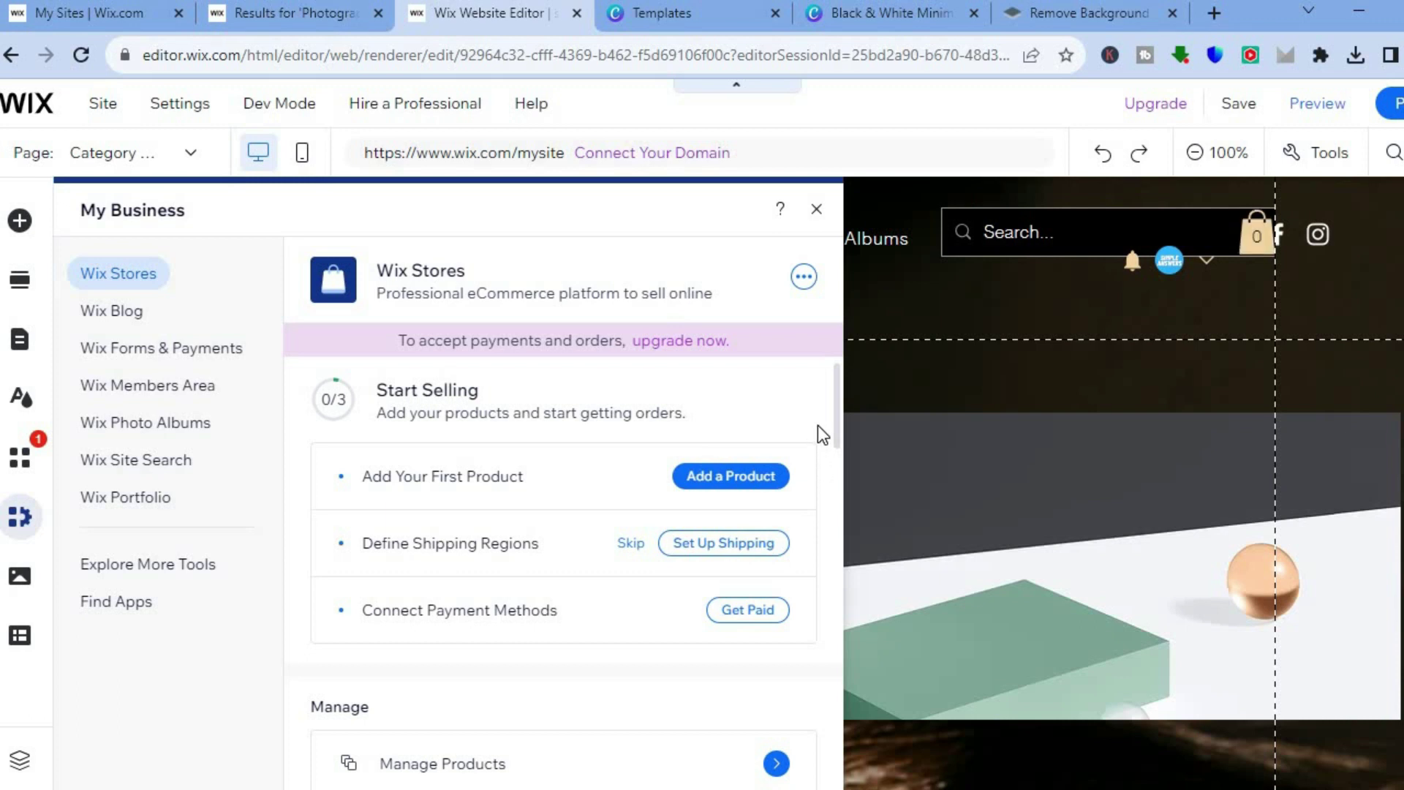
Open the store's product list and delete all the sample products.
click(729, 482)
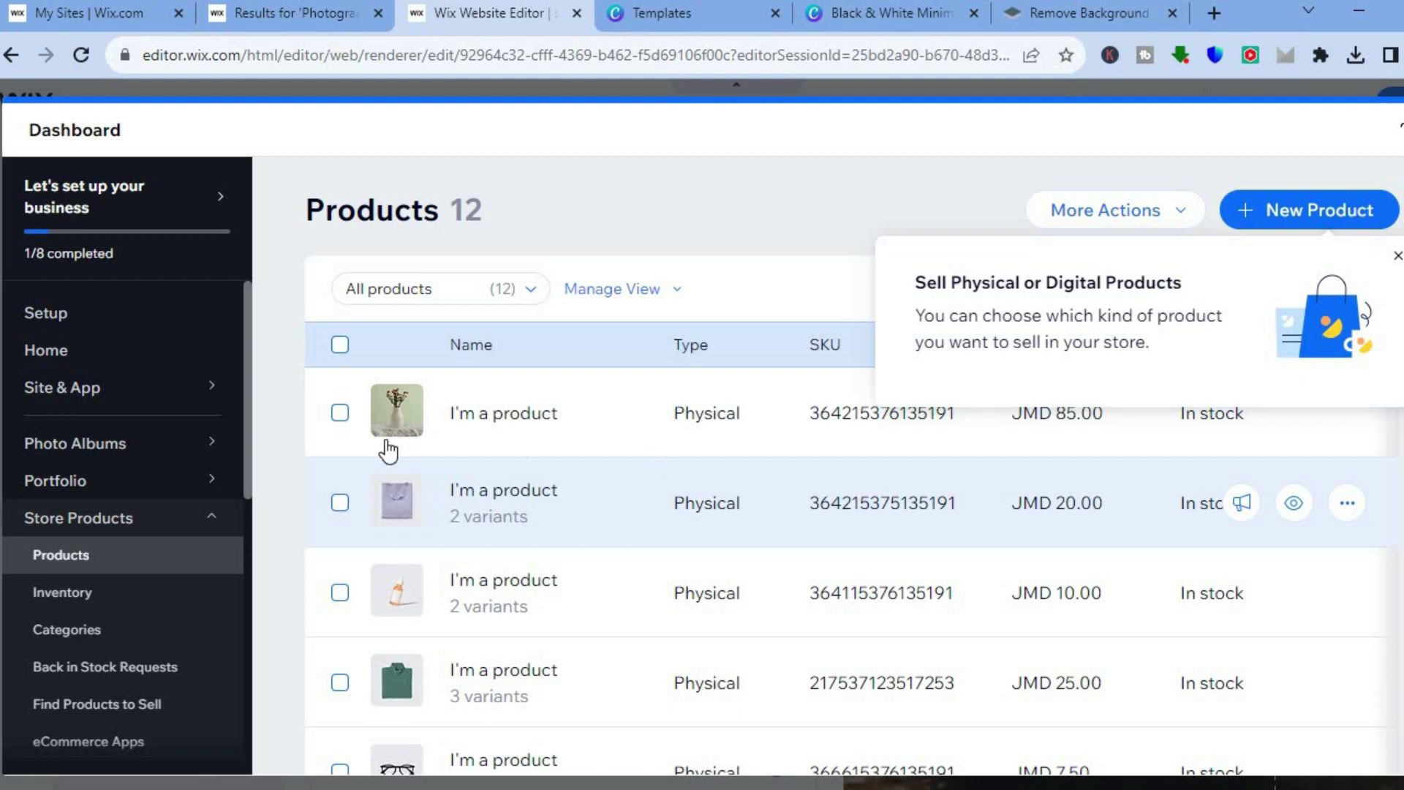
click(340, 346)
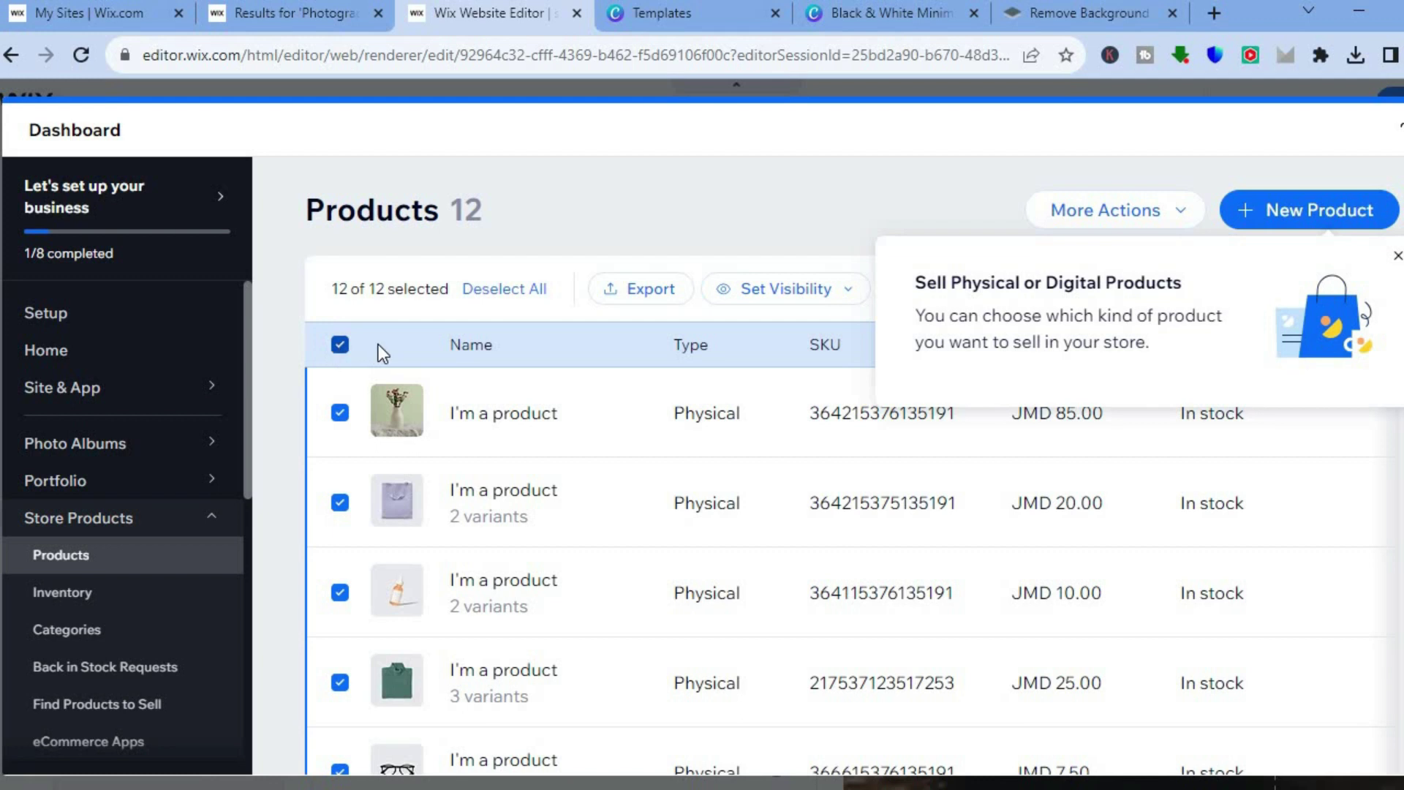
click(786, 289)
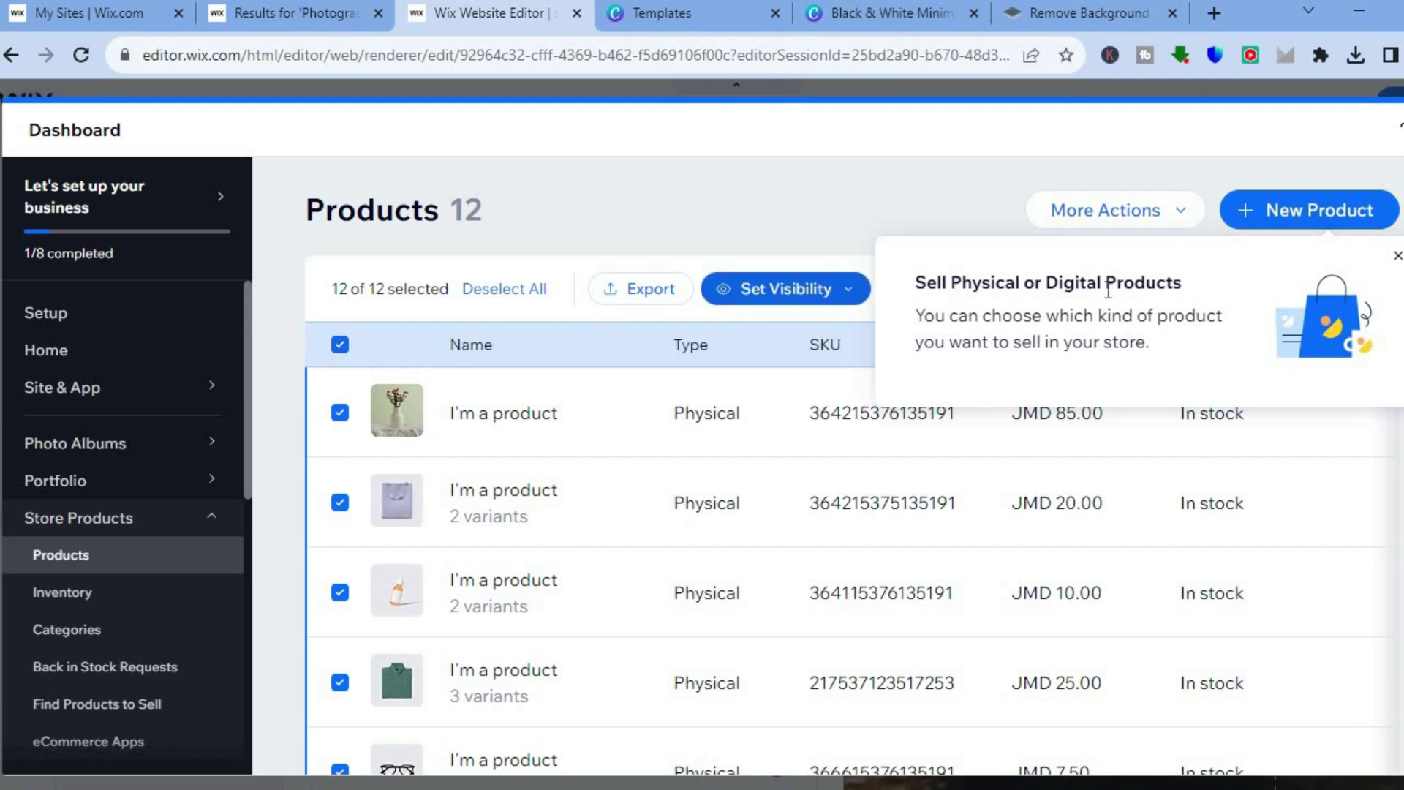
click(1397, 259)
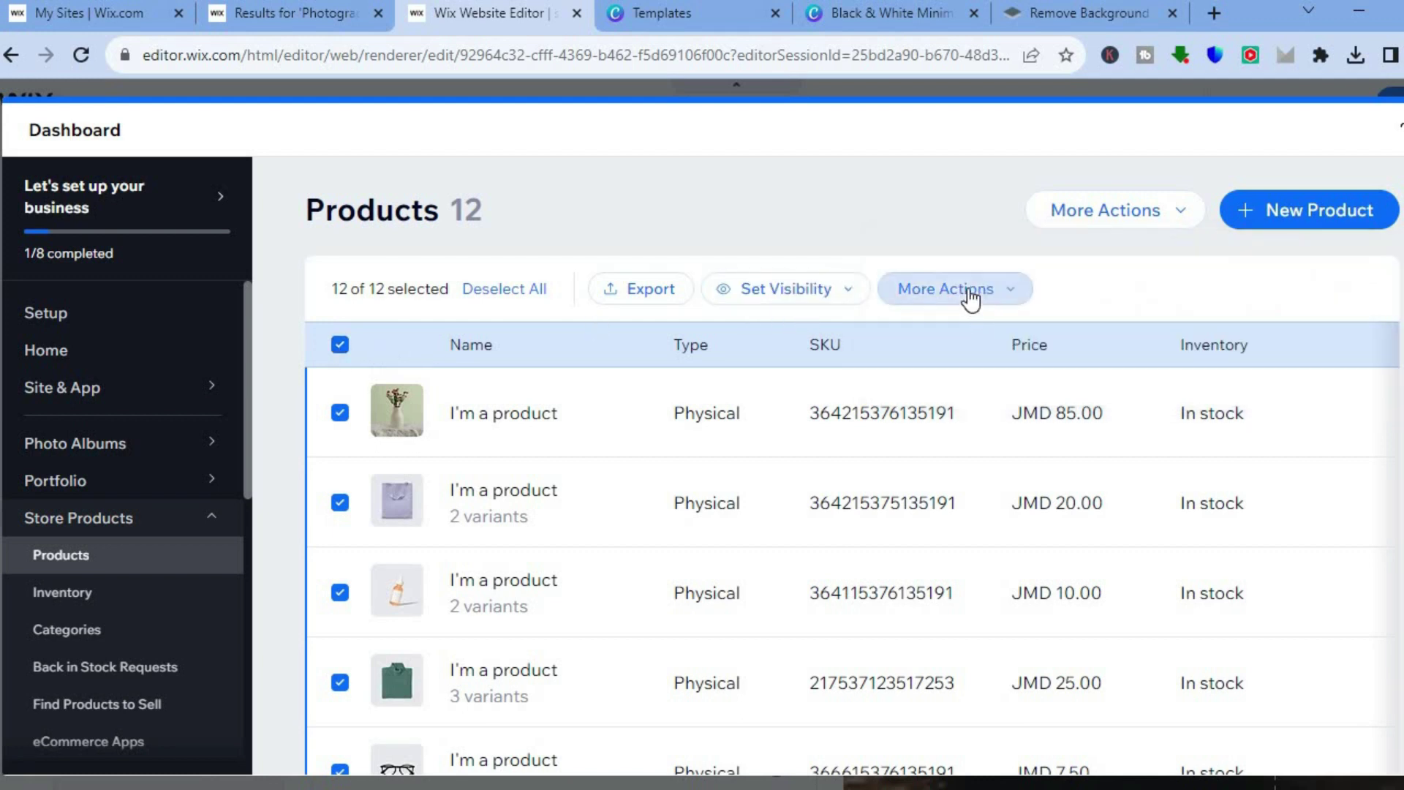
click(970, 292)
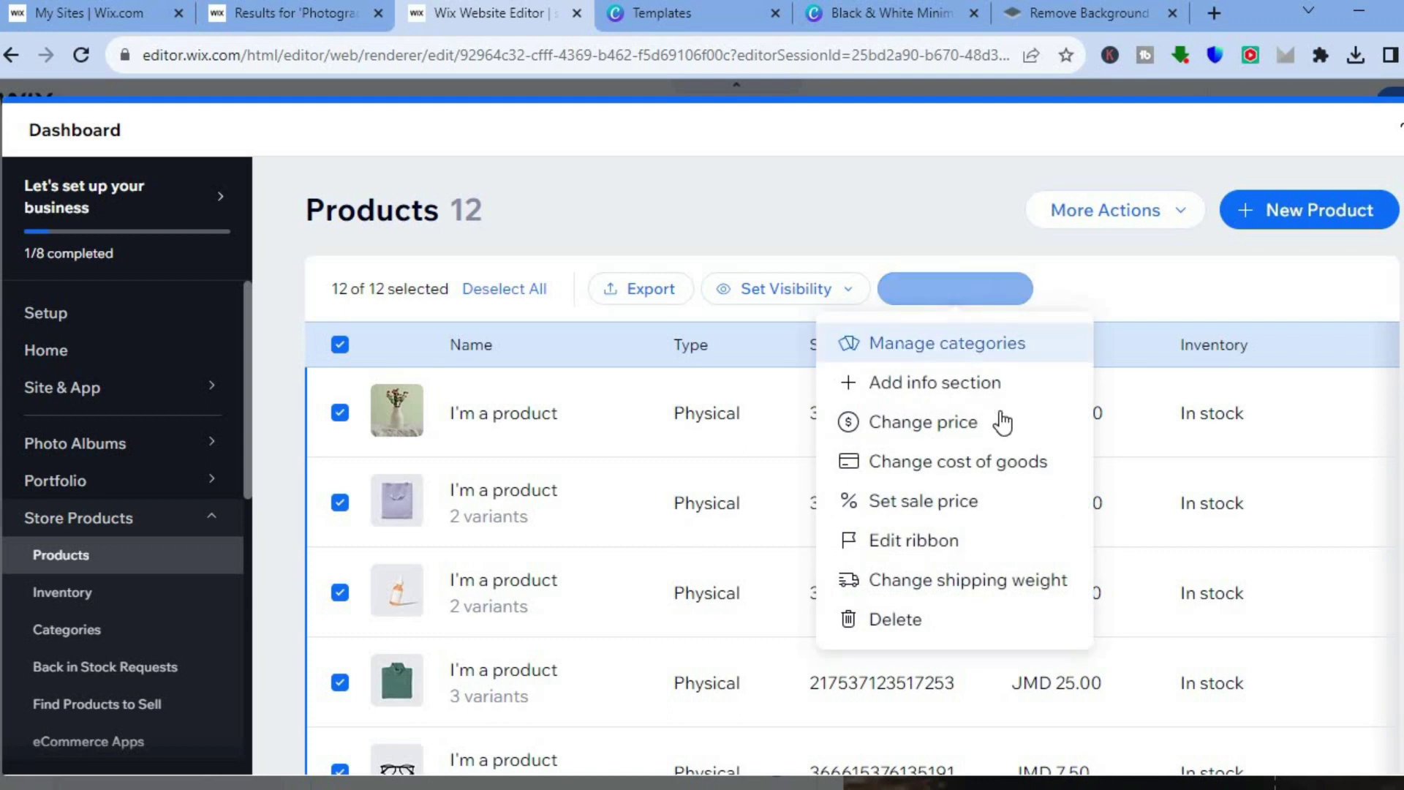
click(966, 620)
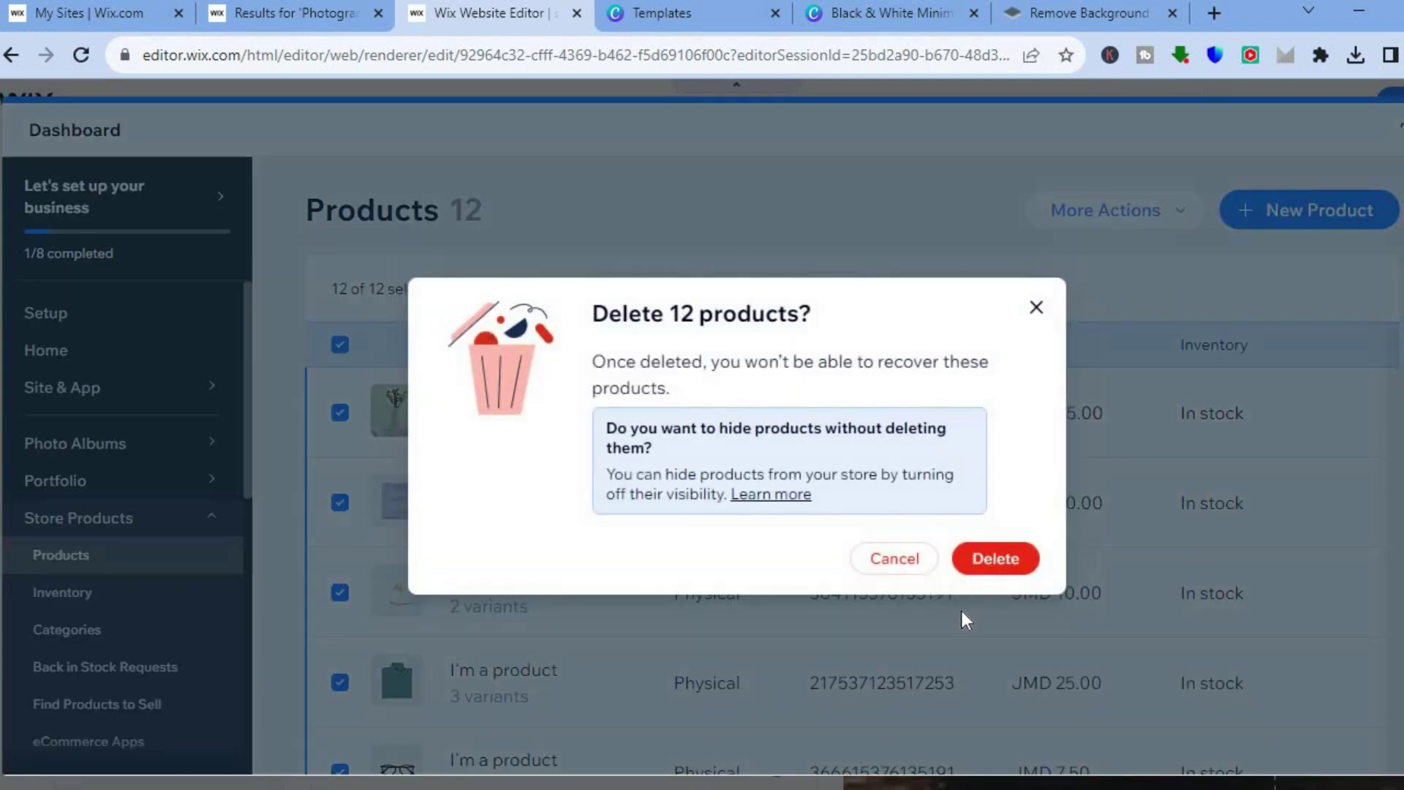
click(996, 560)
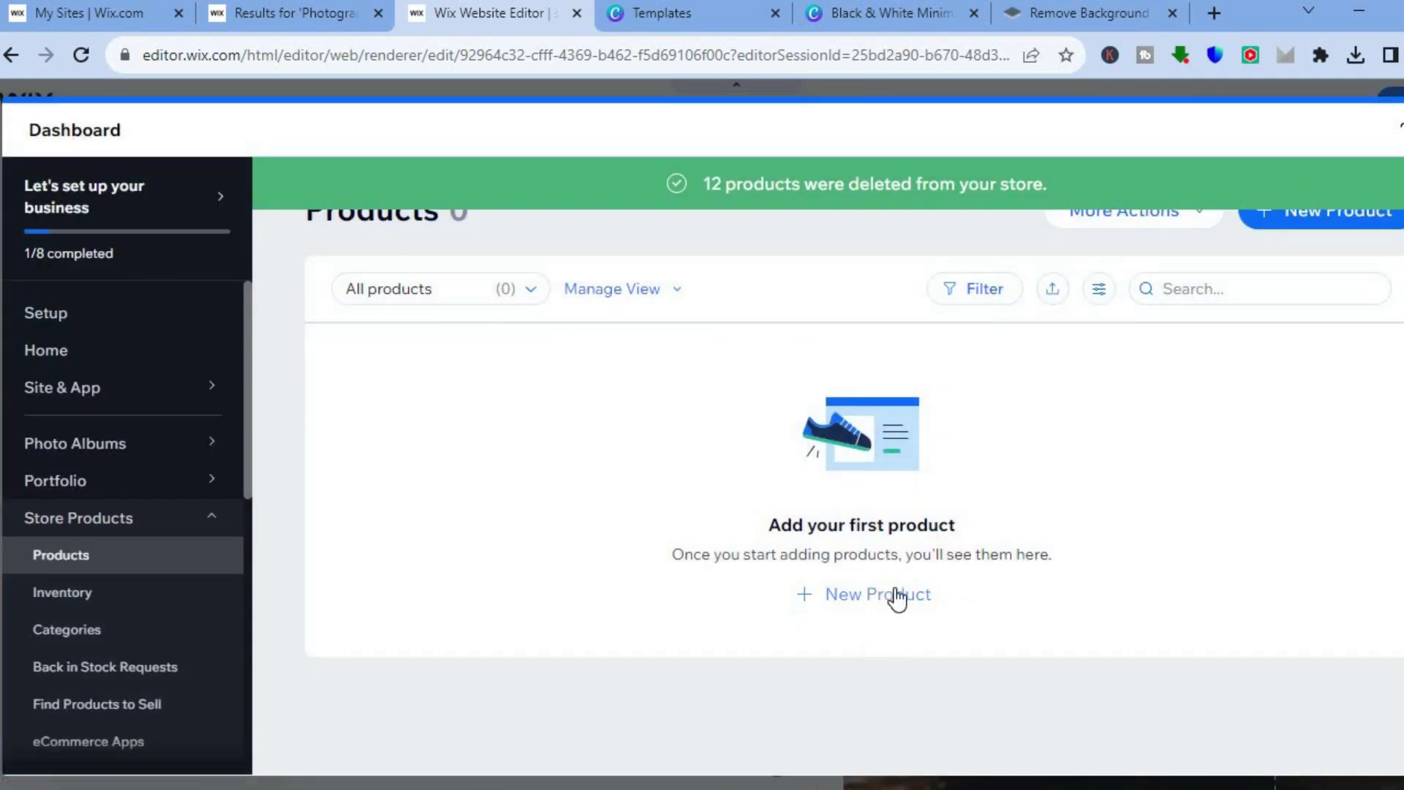
Start a new store product of the digital file type and go to its file upload area.
click(898, 599)
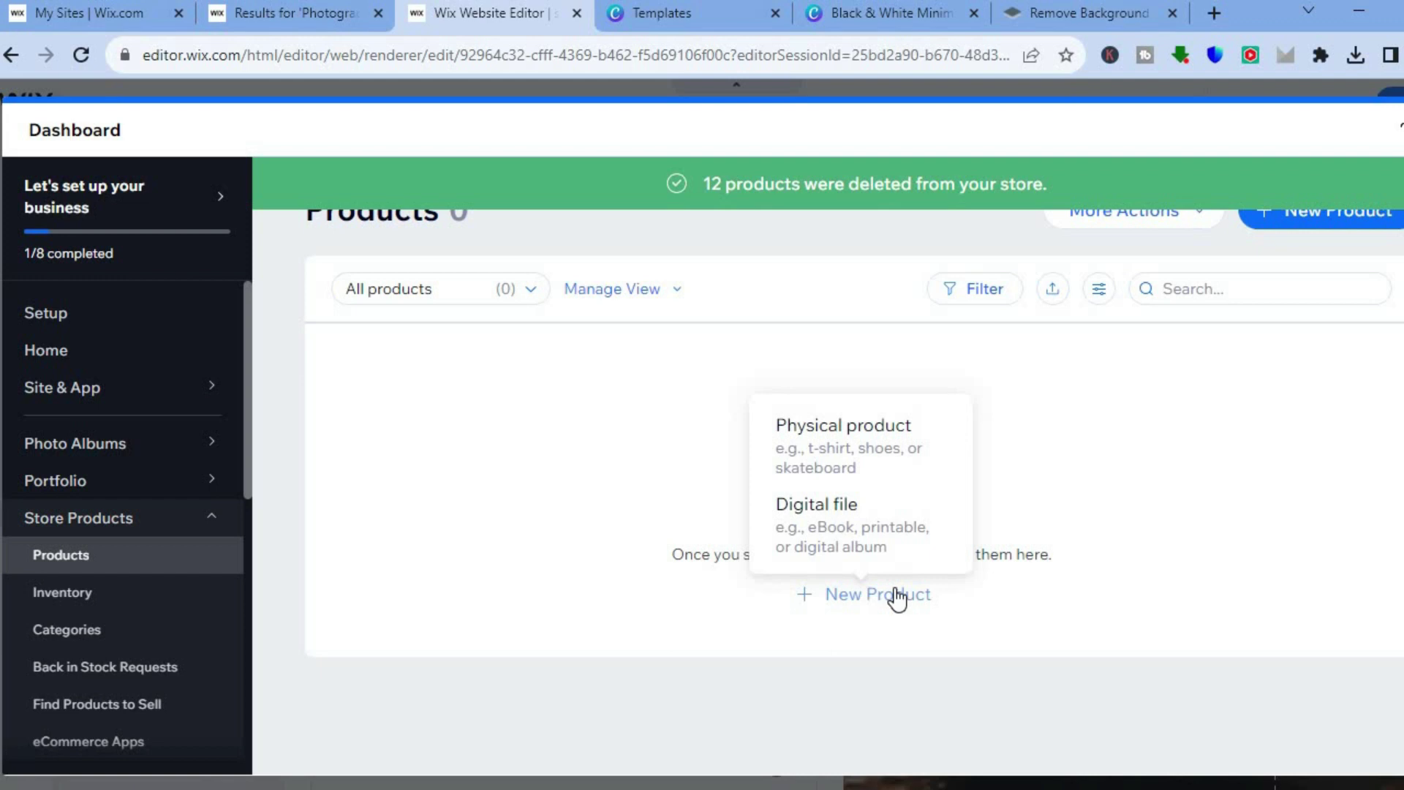
click(863, 540)
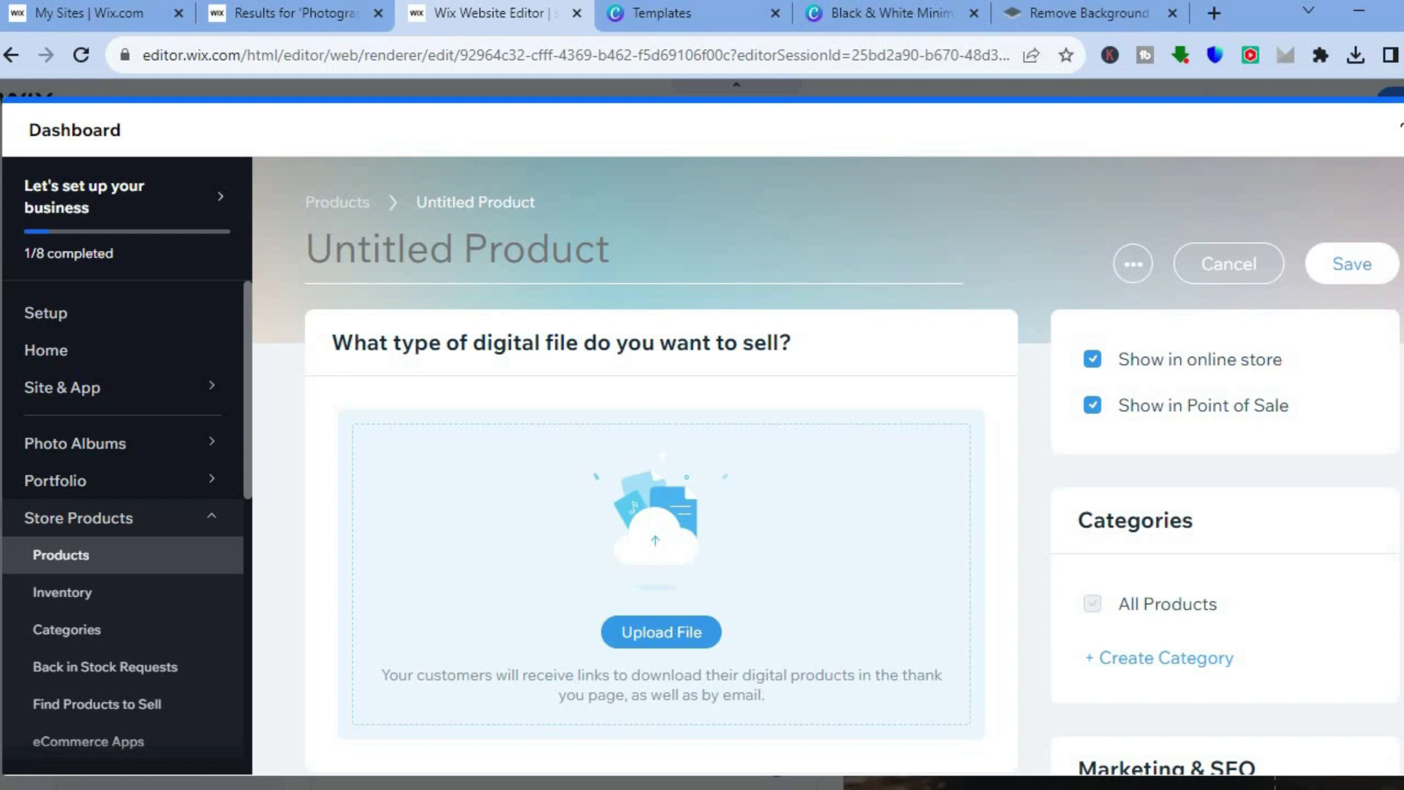
scroll(827, 465, down, 2)
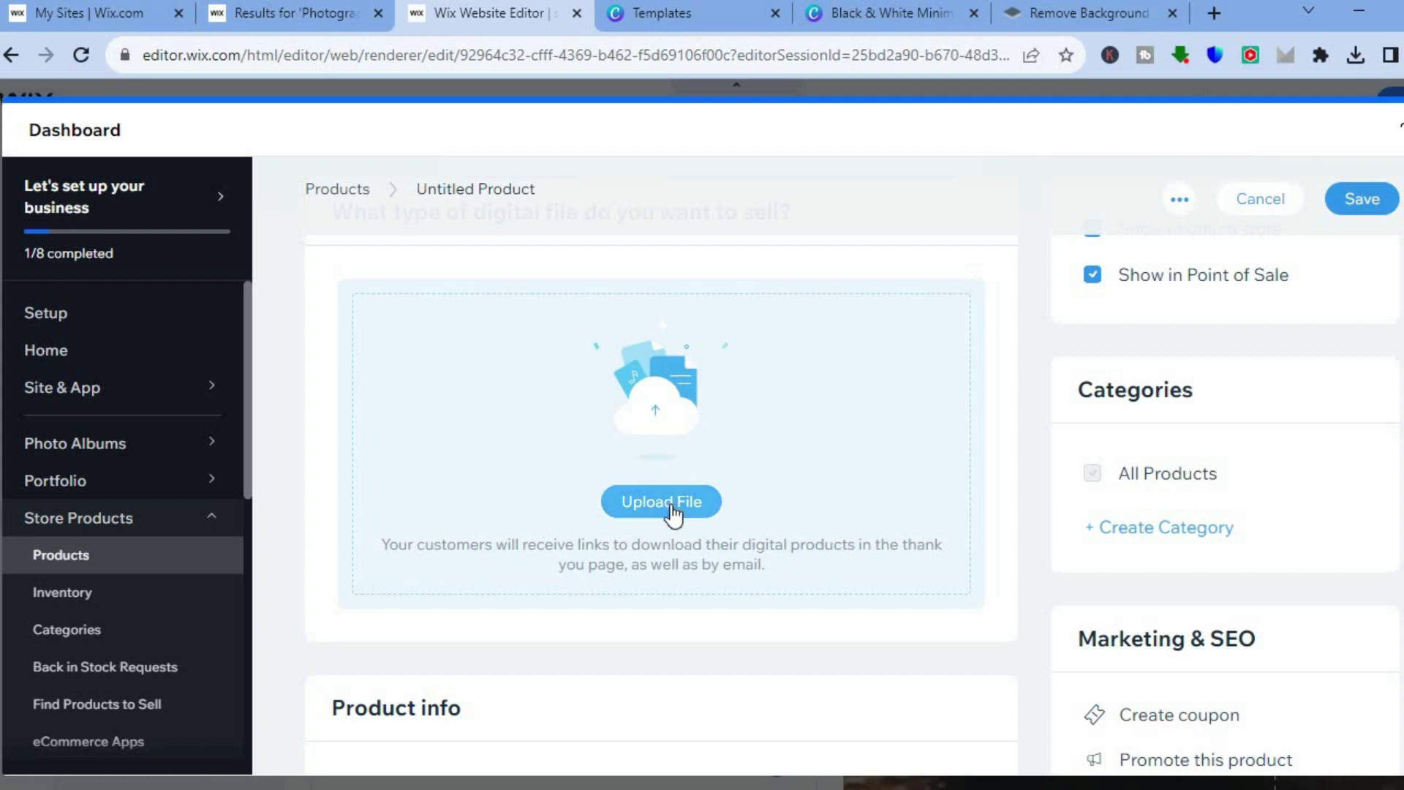
Switch back to the Canva design and delete the LIGHT STUDIO logo from the artwork on page 2.
click(869, 11)
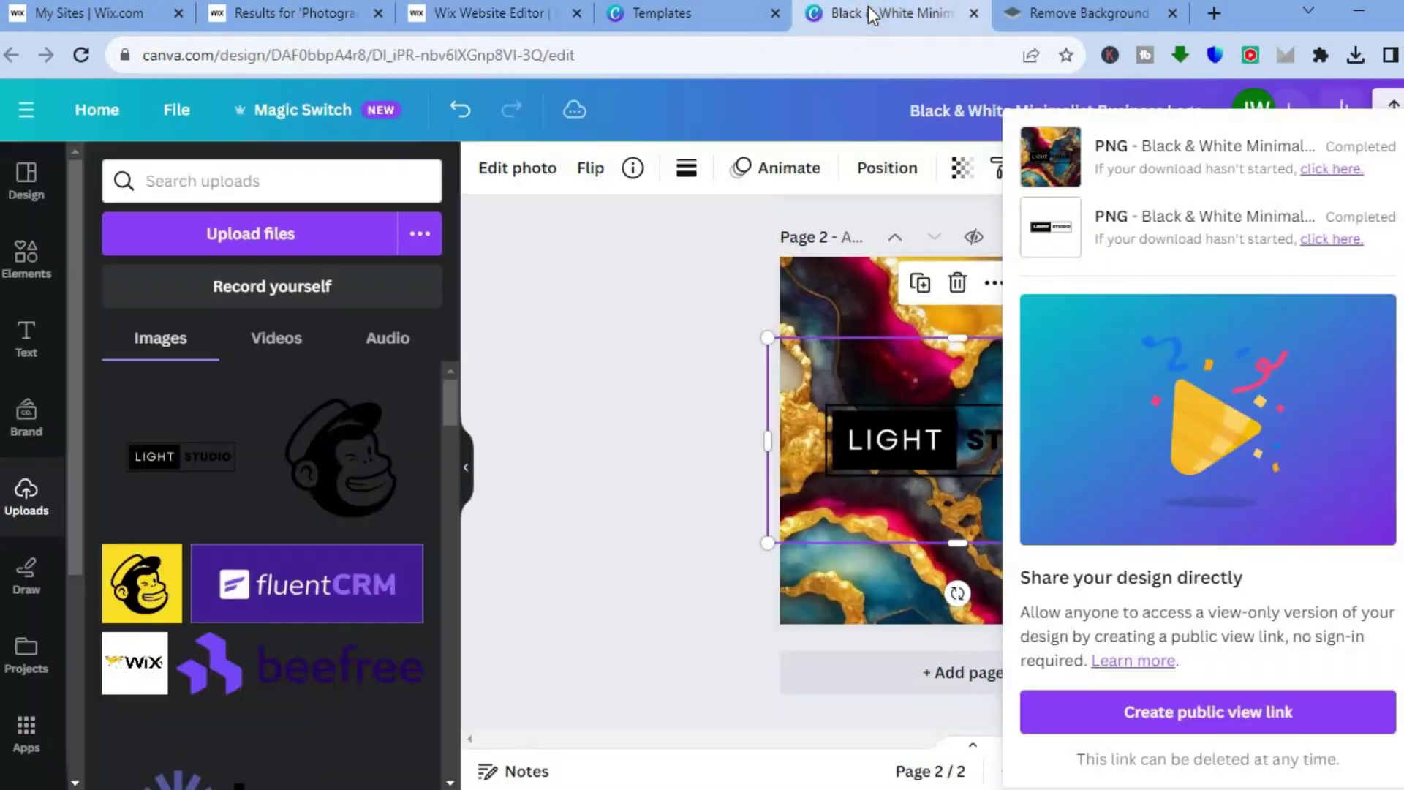
click(657, 386)
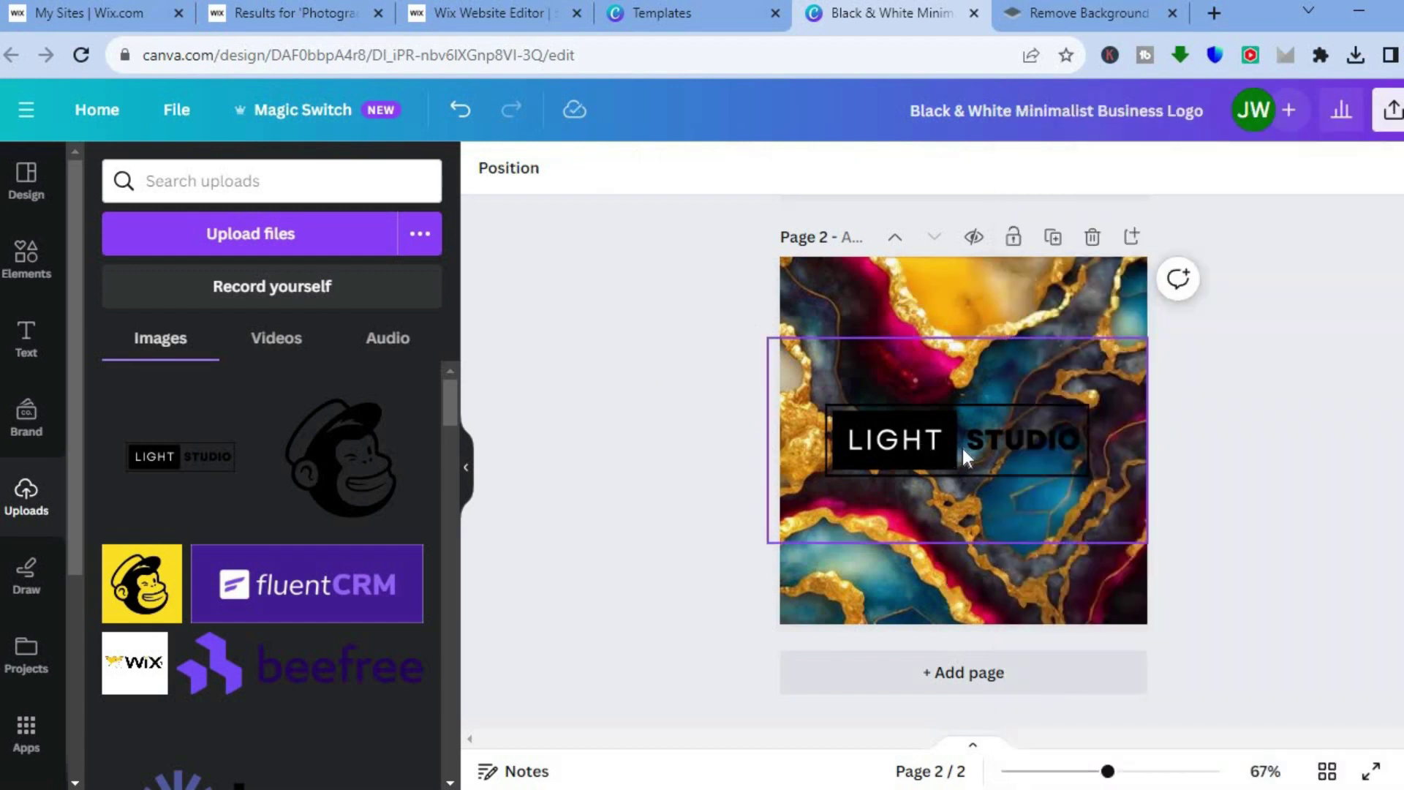
click(962, 449)
click(959, 281)
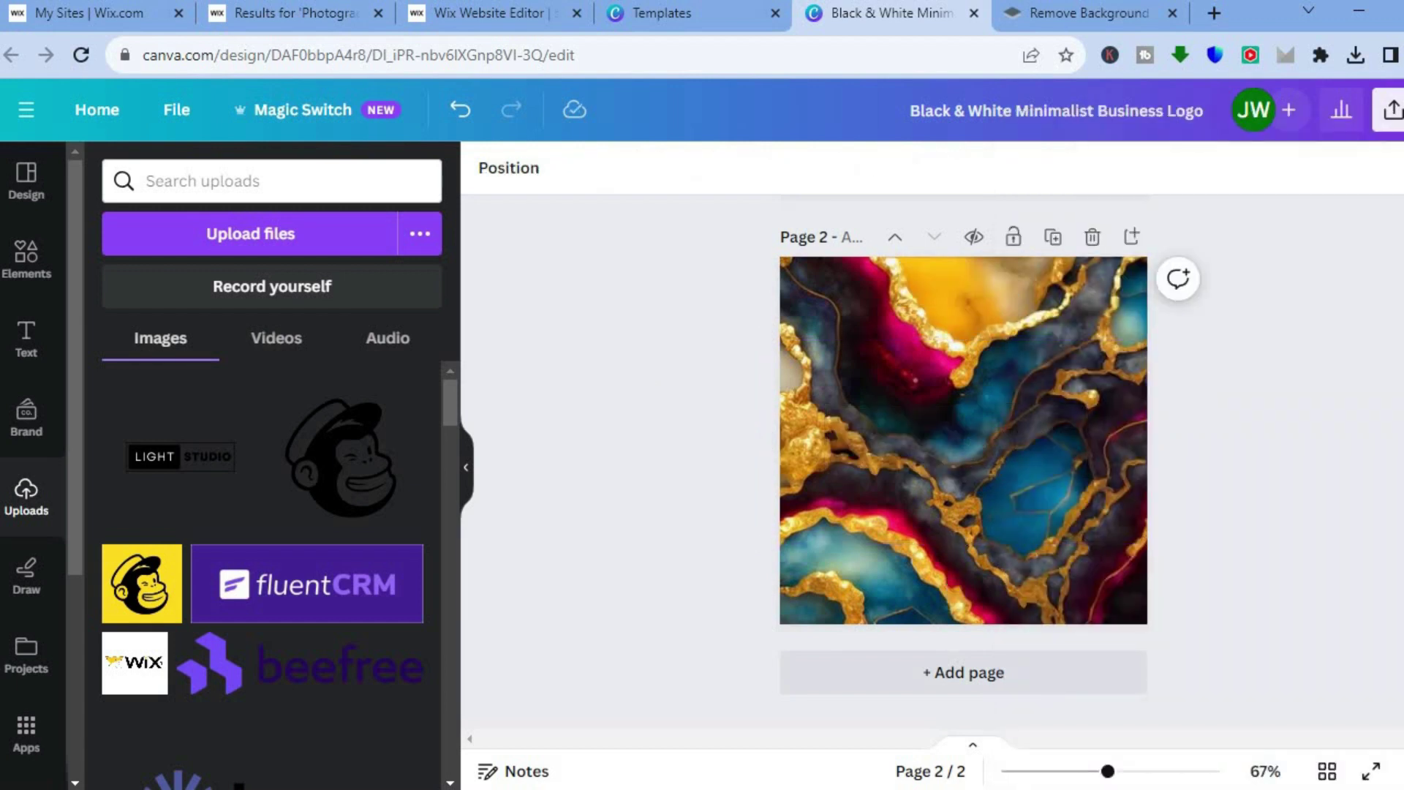
Download only page 2 of the Canva design, the artwork without the logo, as a PNG.
click(1389, 109)
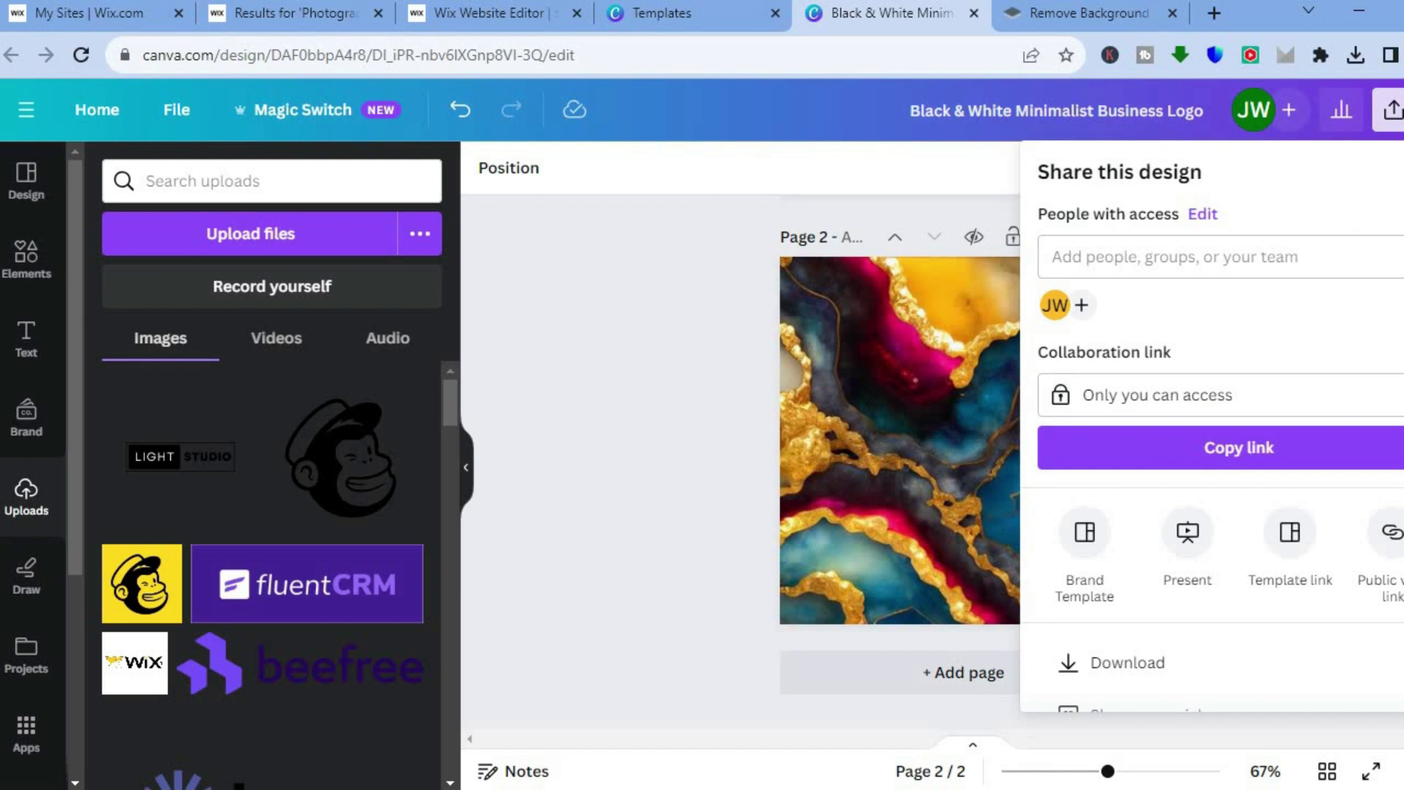
scroll(1194, 552, down, 2)
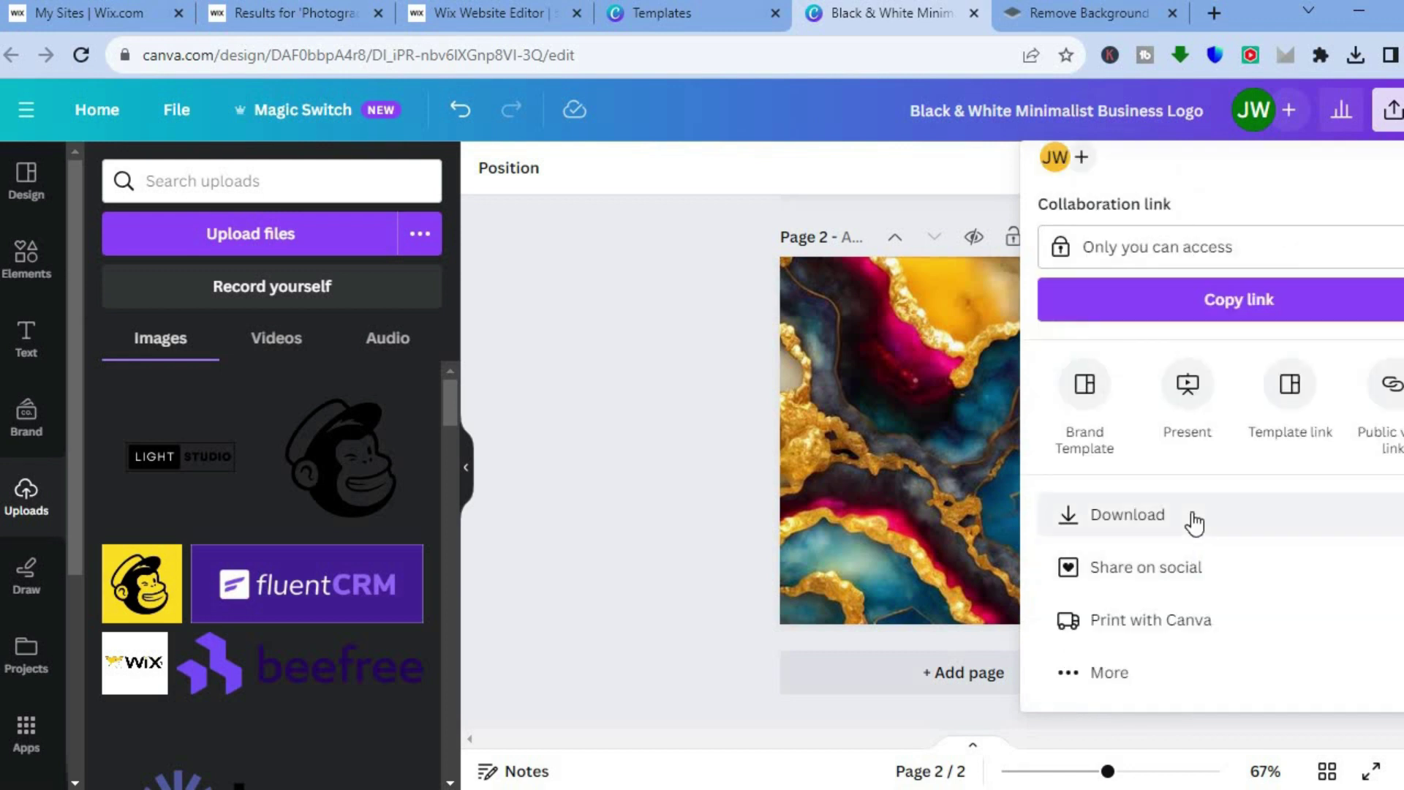
click(1192, 521)
click(1140, 505)
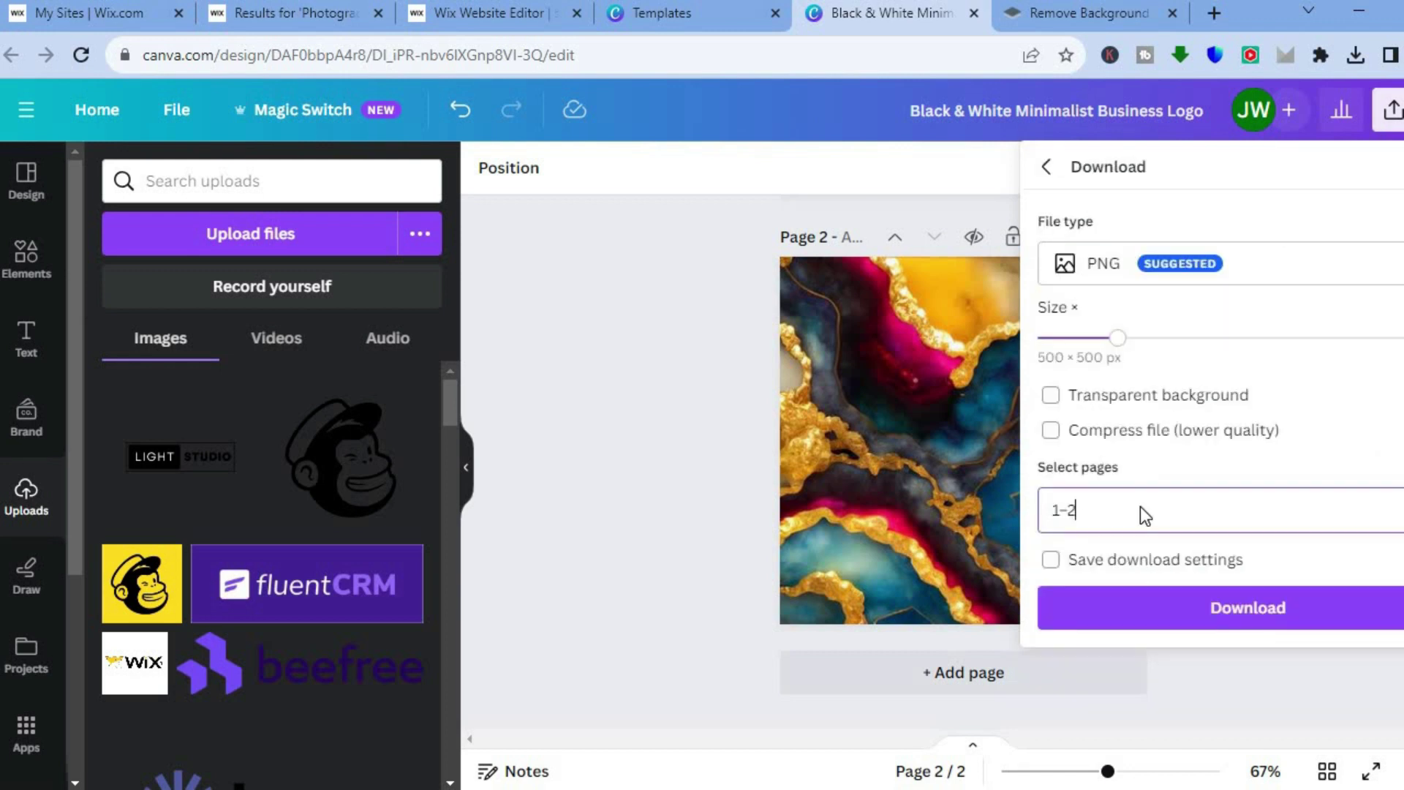
key(BackSpace)
key(BackSpace)
key(BackSpace)
text(2)
key(Return)
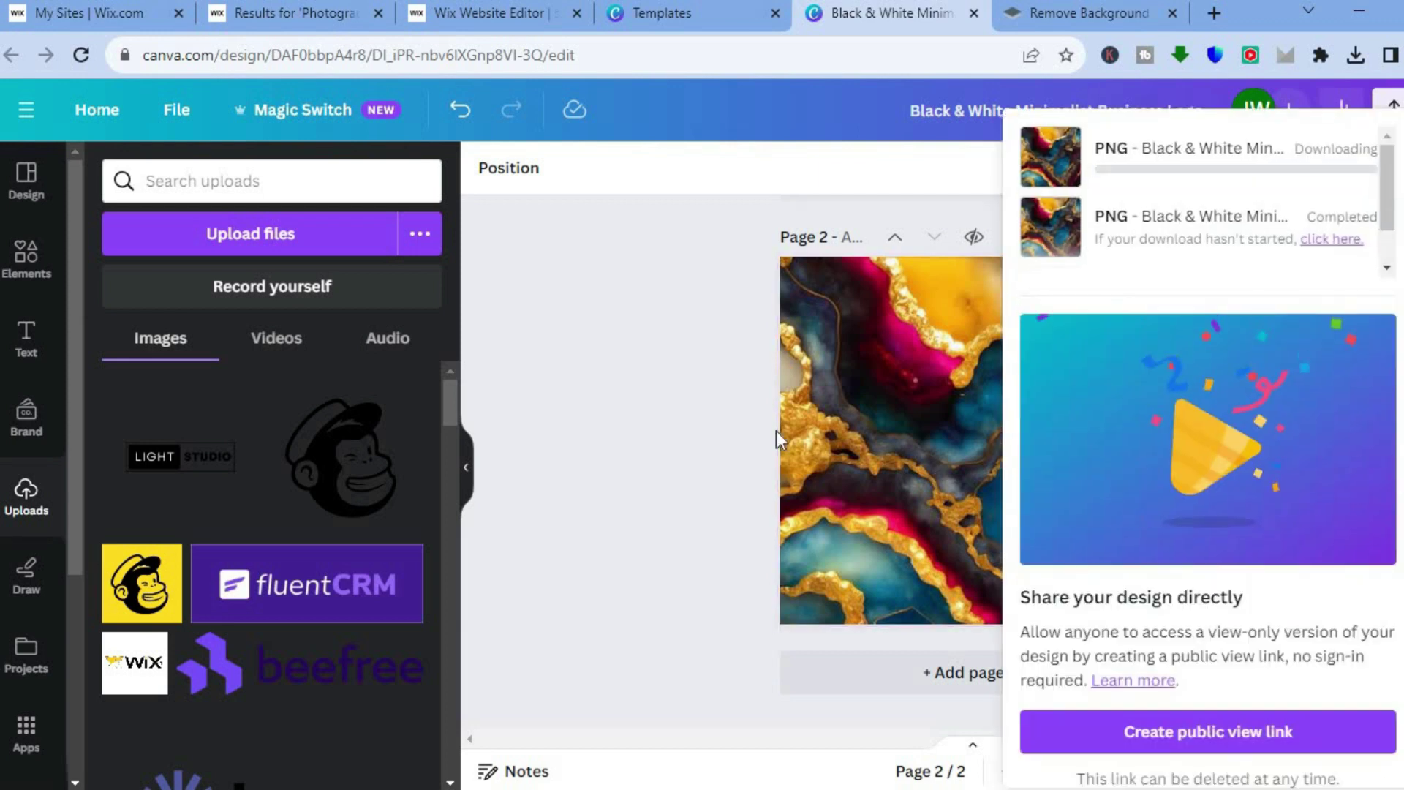
Switch to the Wix Website Editor, upload Black & White Minimalist Business Logo (2).png as an image file and add it as the product's digital file.
click(478, 15)
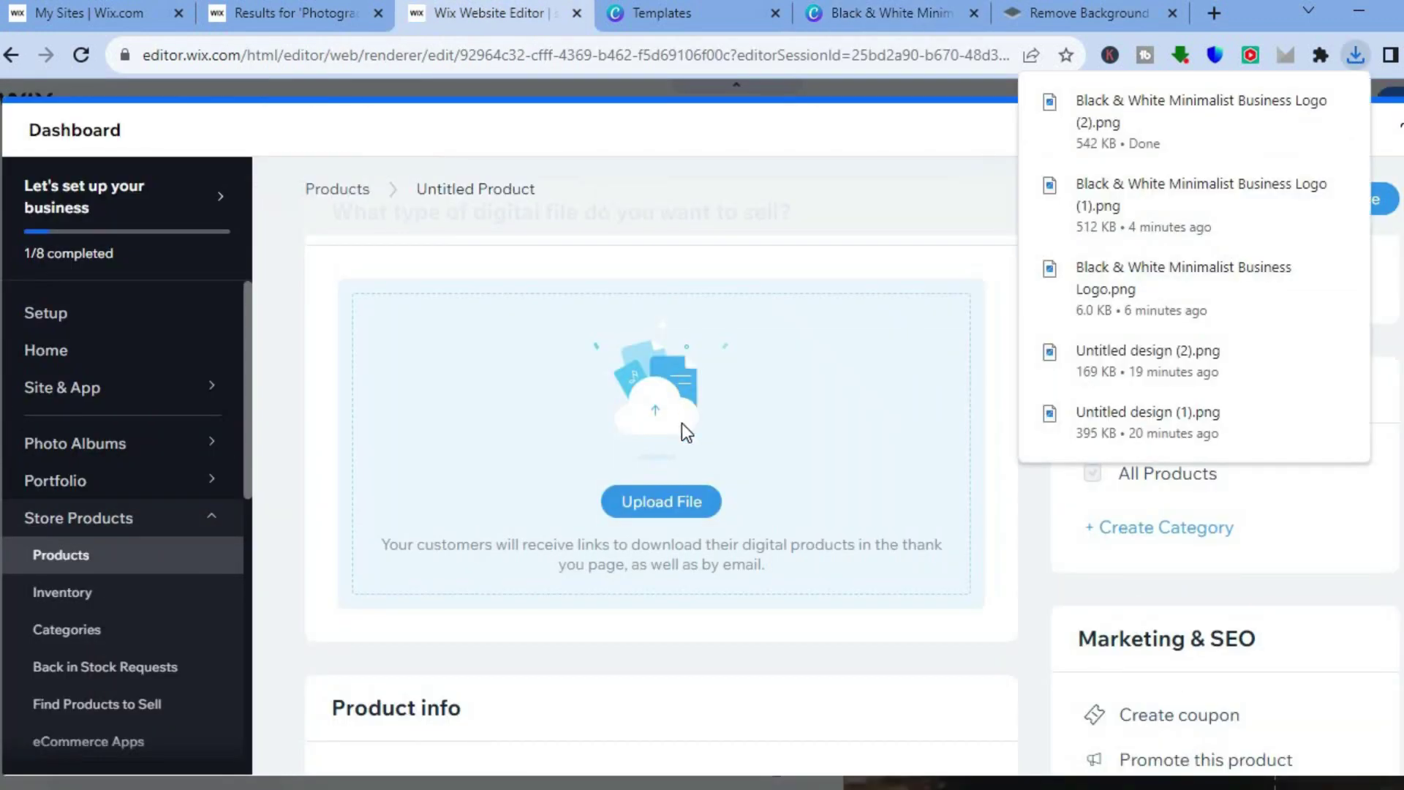
click(651, 503)
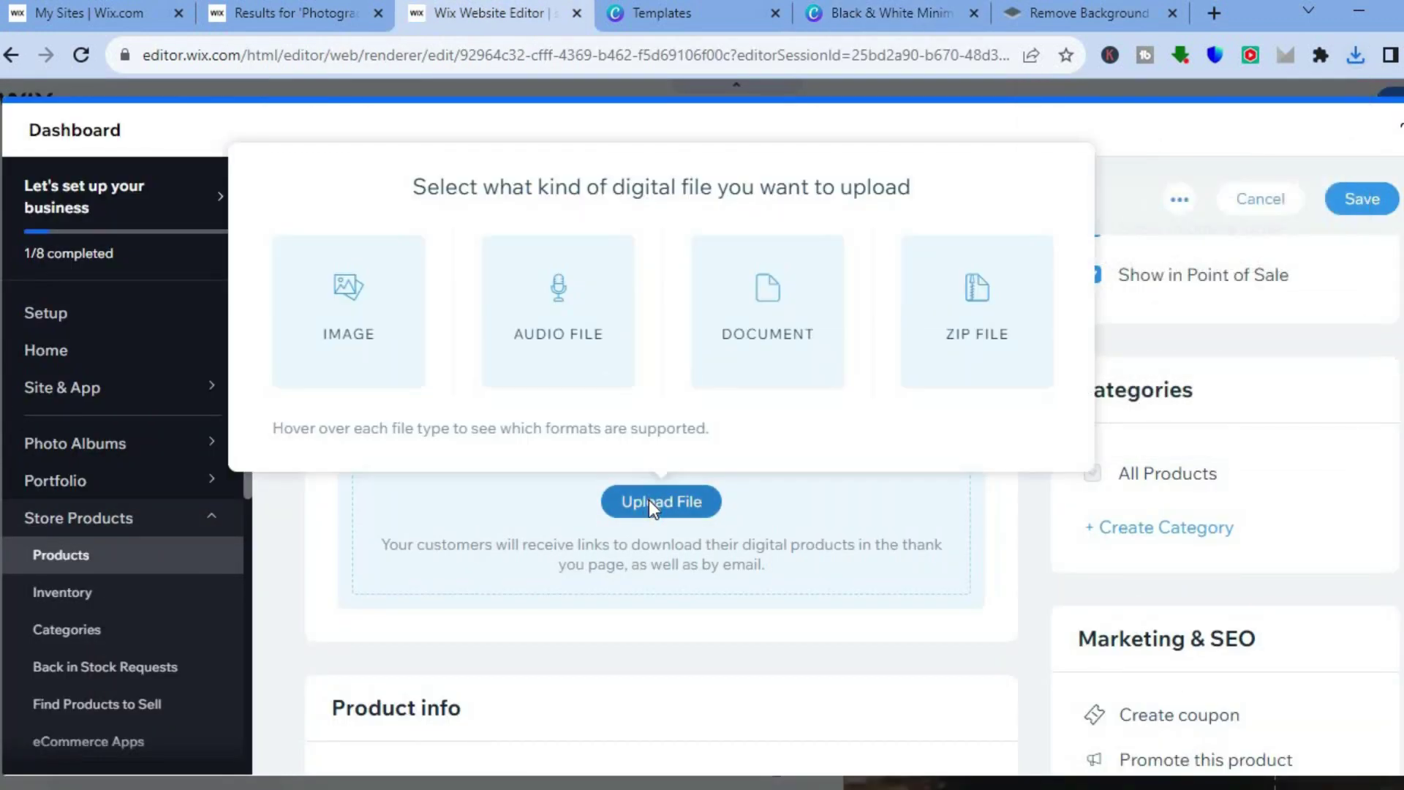
click(368, 336)
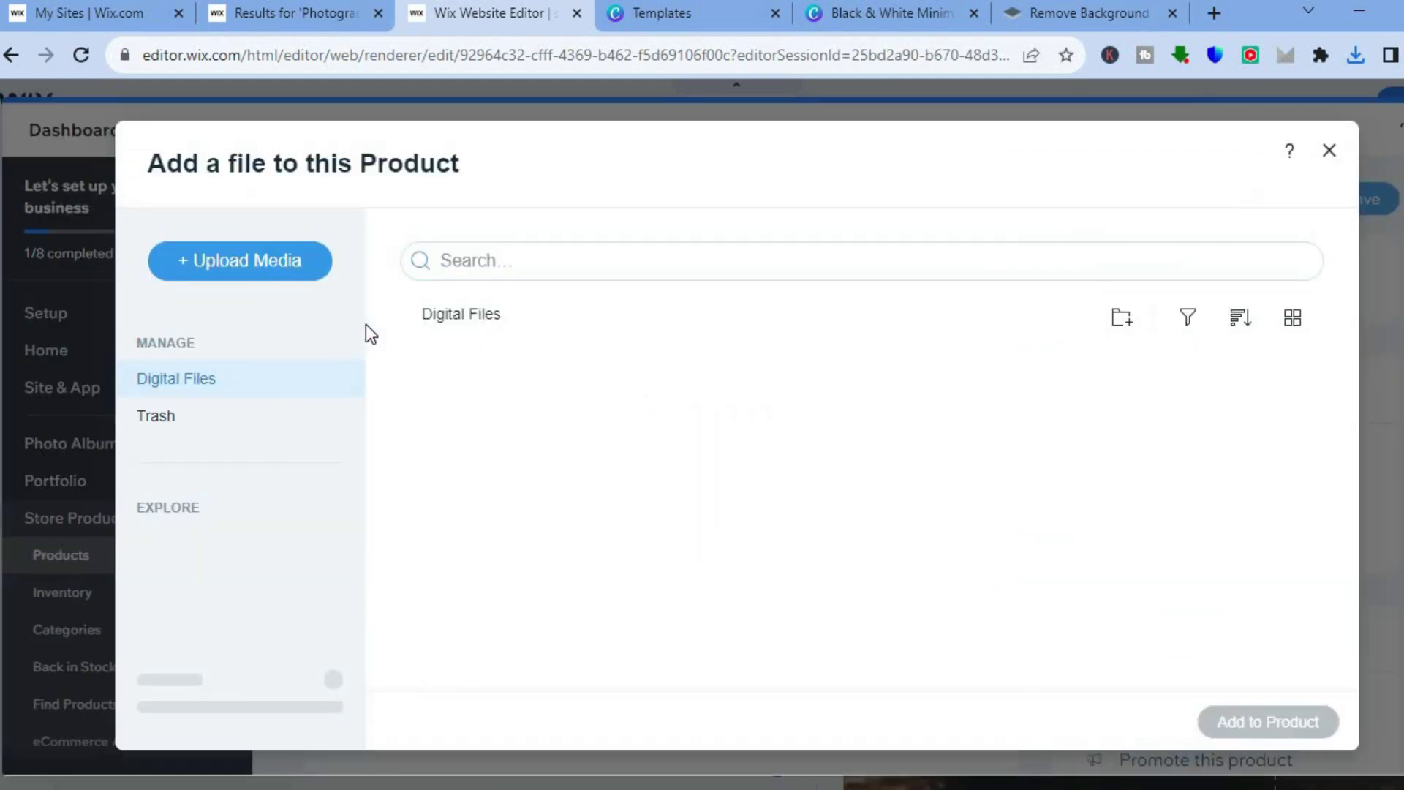
click(276, 272)
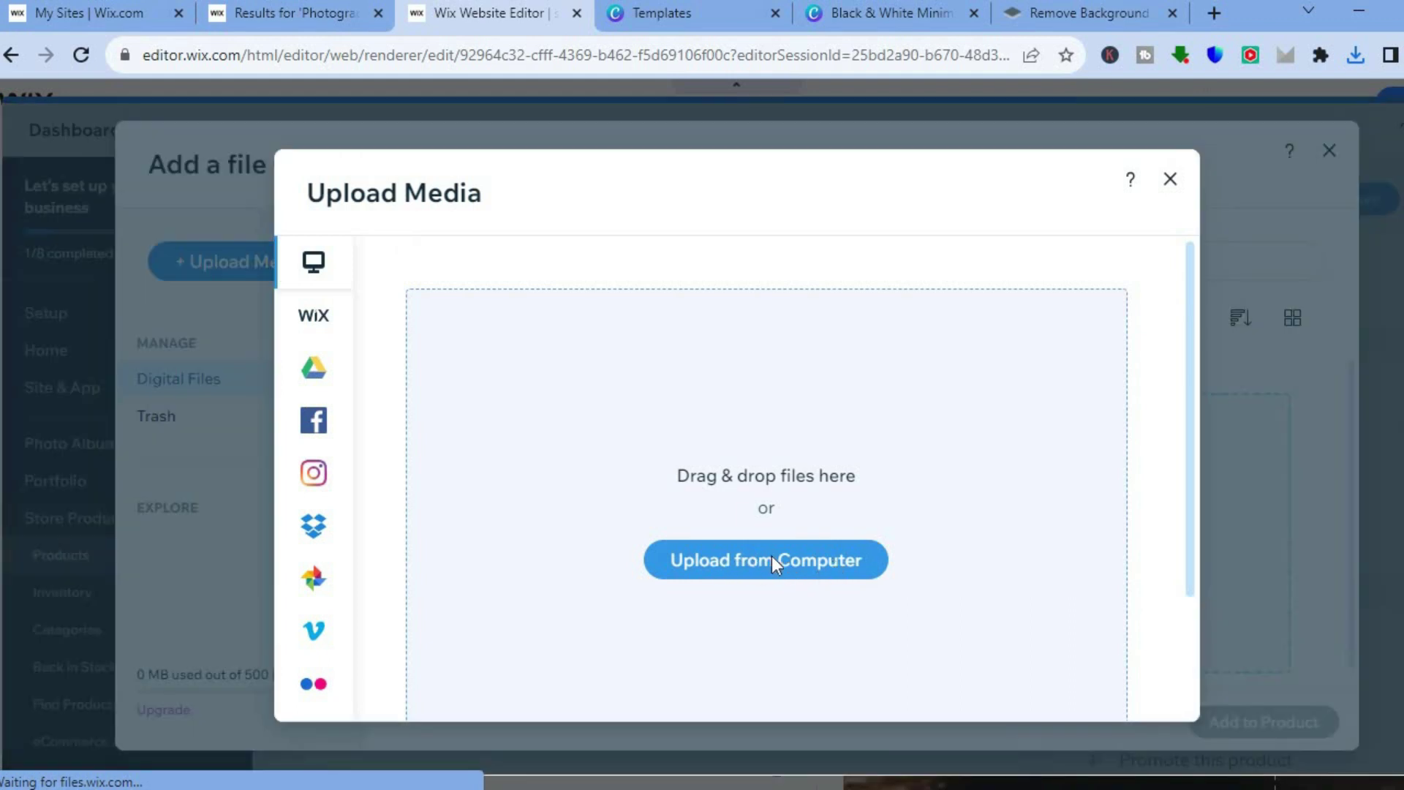
click(764, 558)
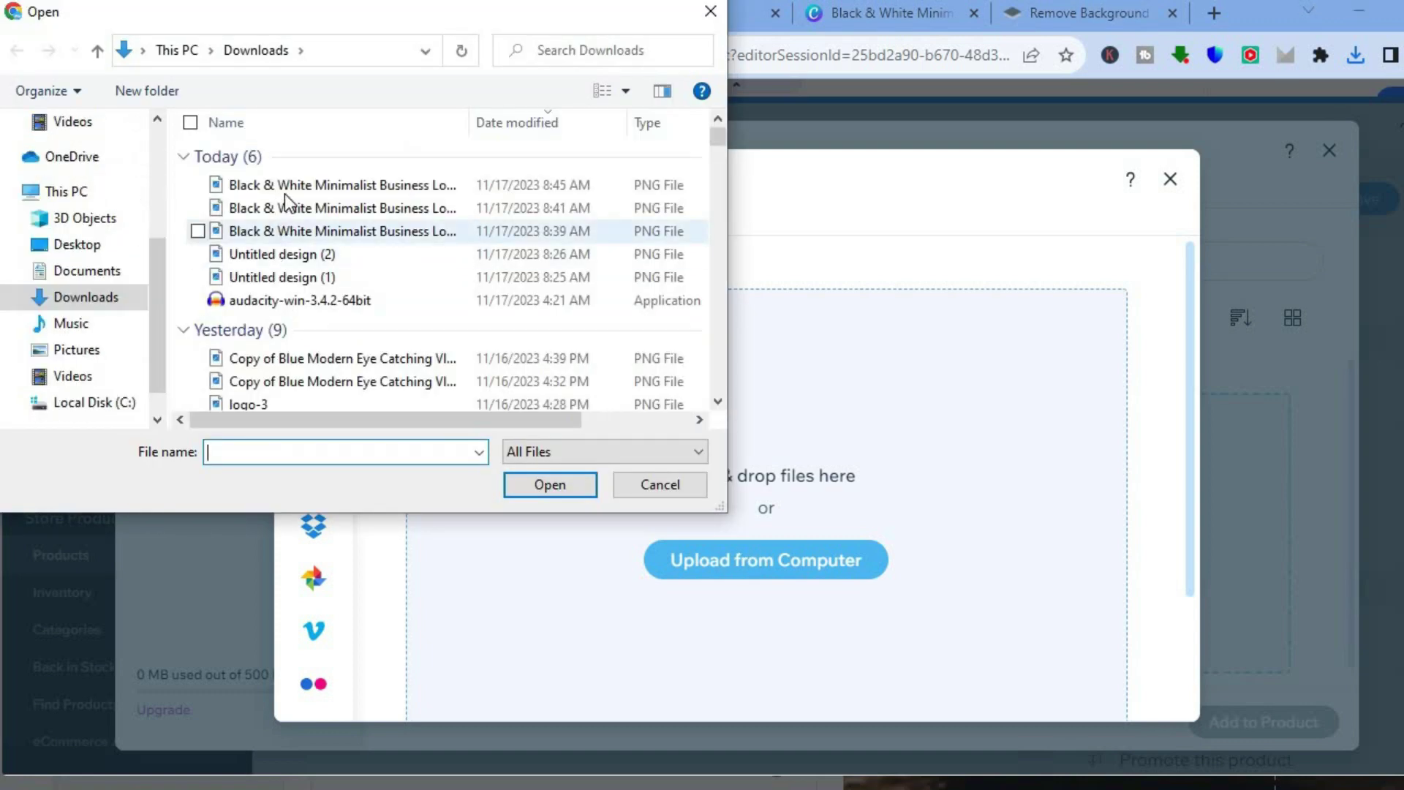
click(300, 183)
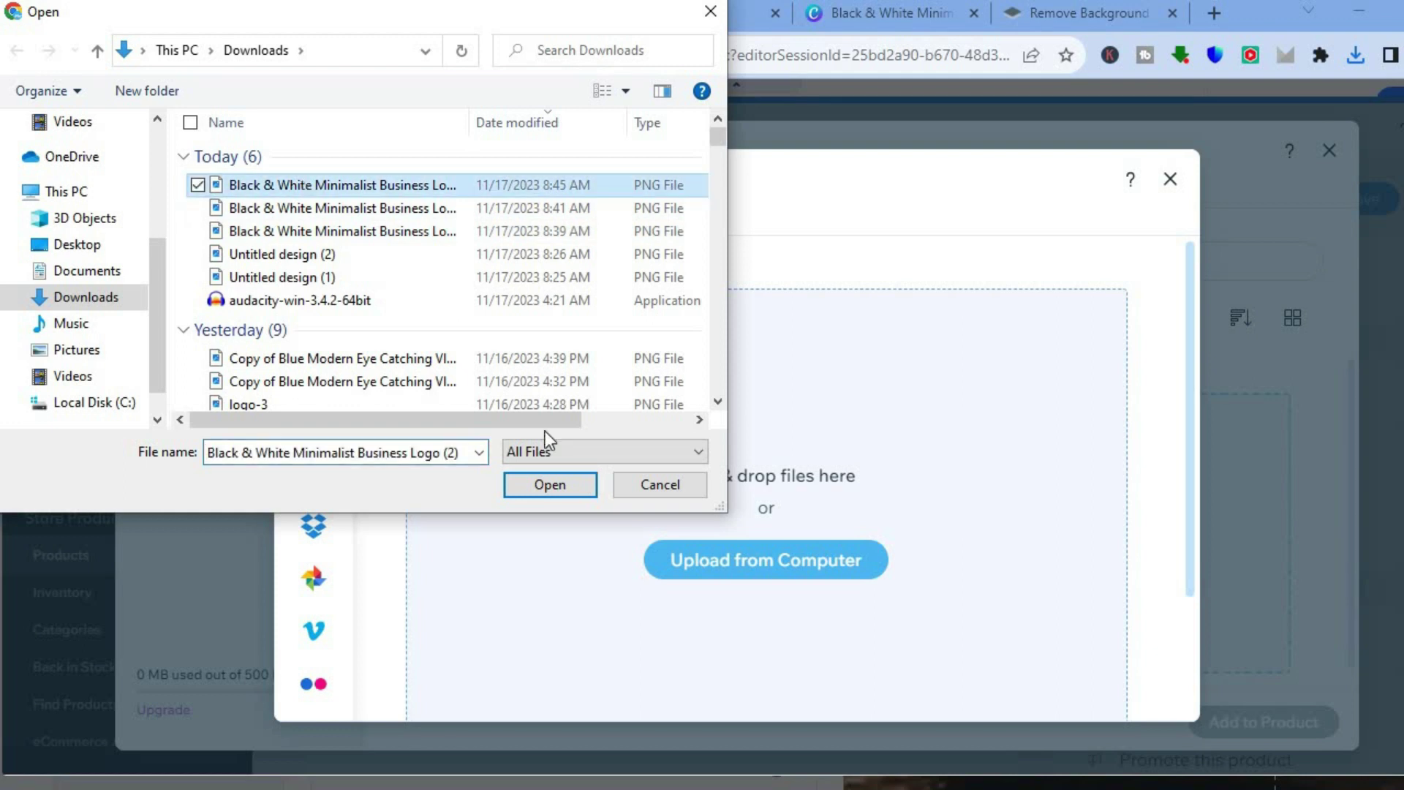
click(536, 489)
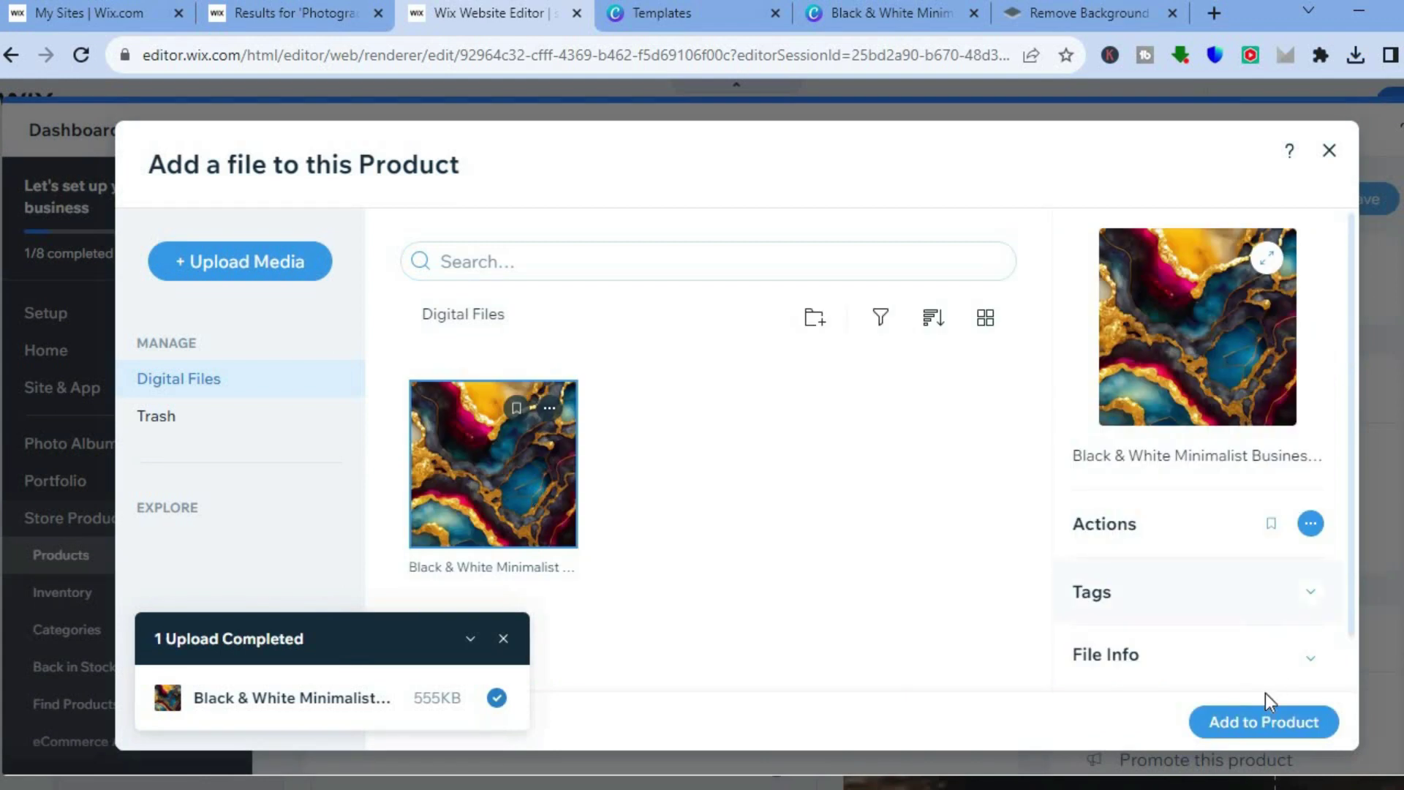
click(1243, 731)
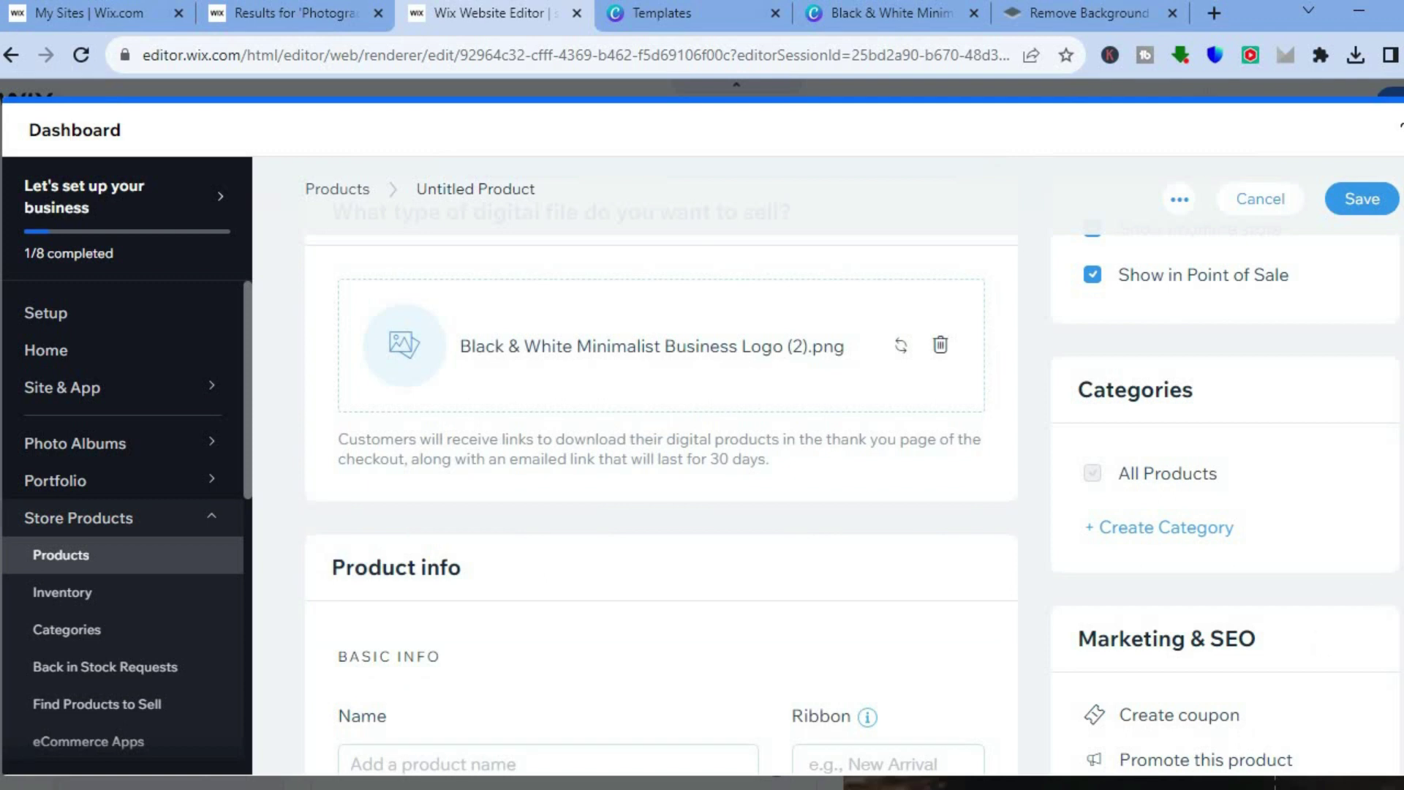
Name the new digital product ART in its basic info.
scroll(852, 503, down, 1)
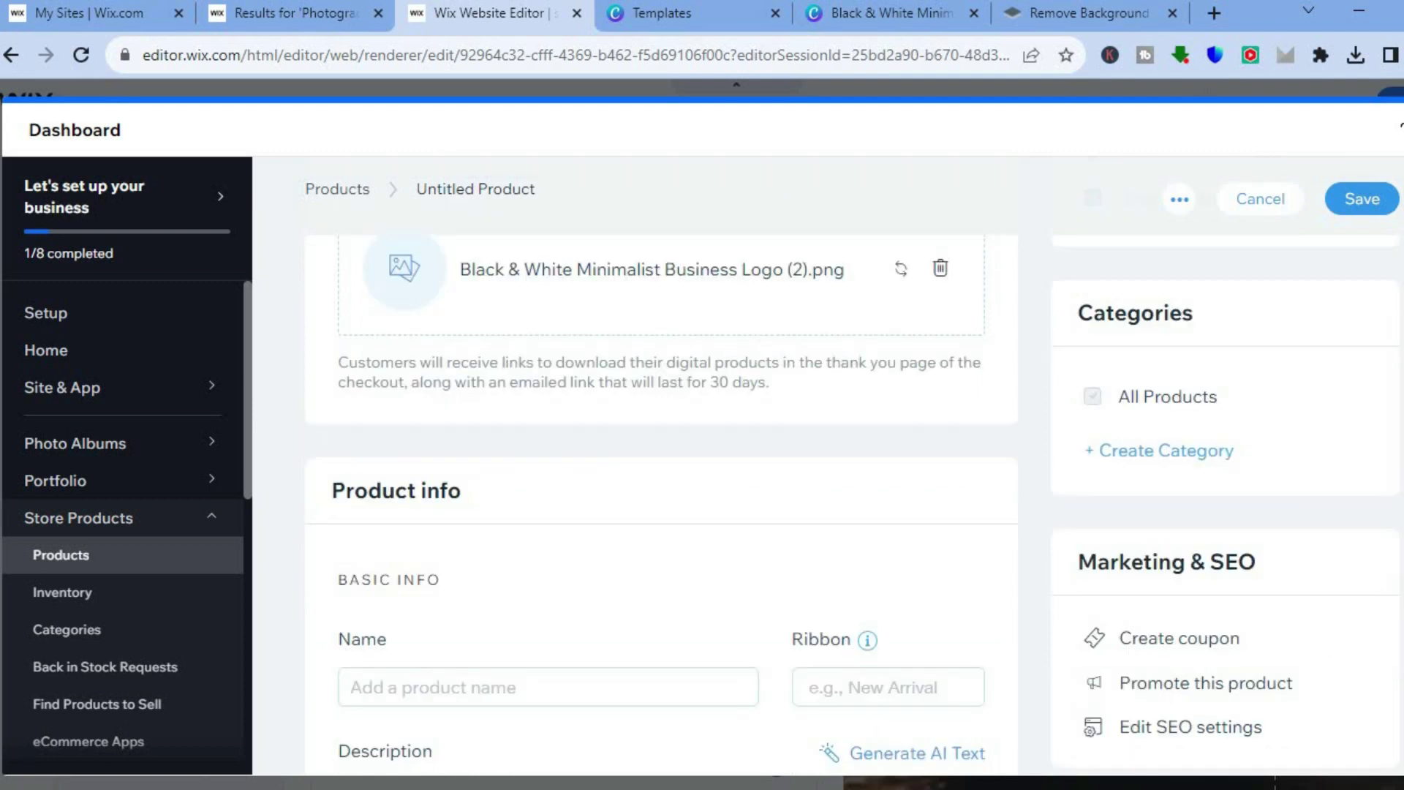
scroll(661, 439, down, 3)
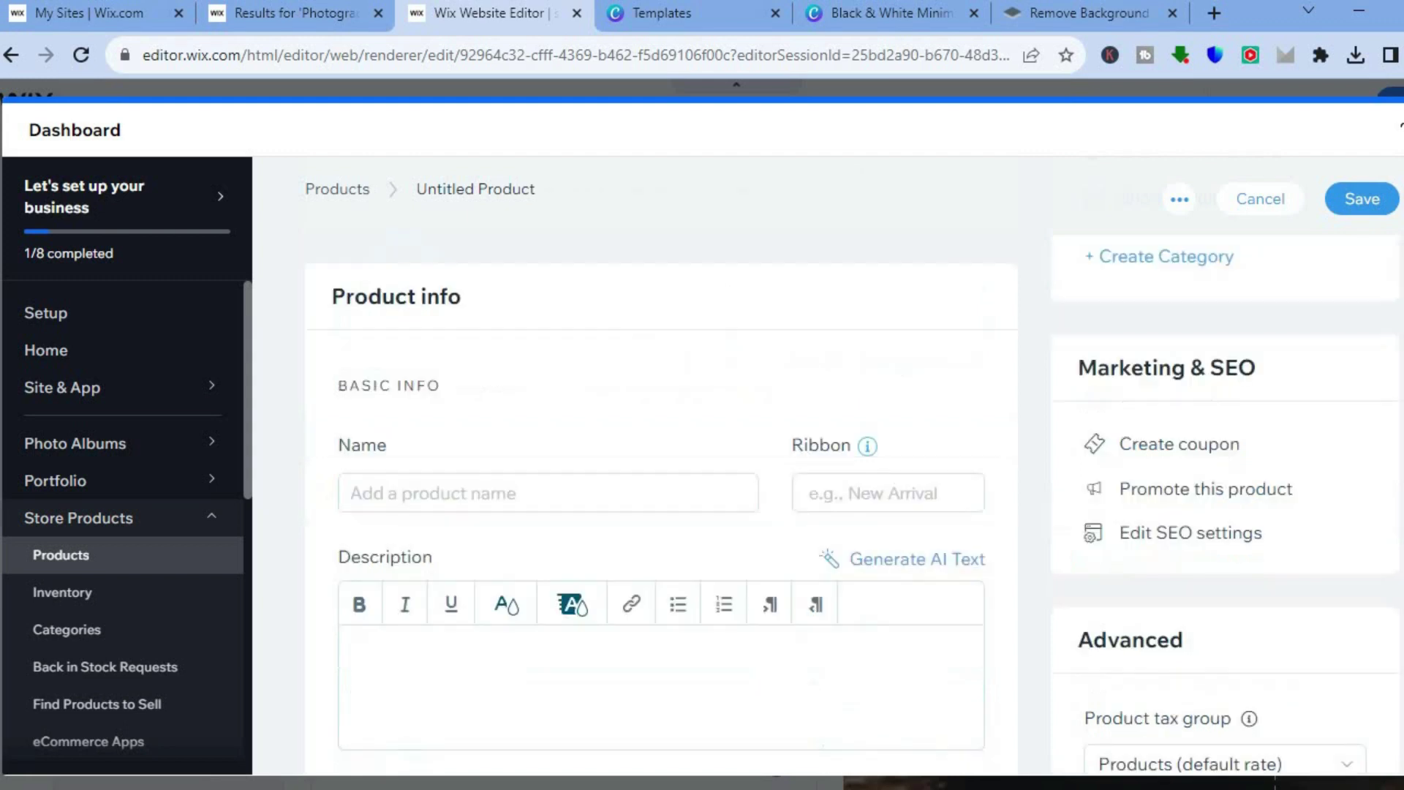
click(625, 501)
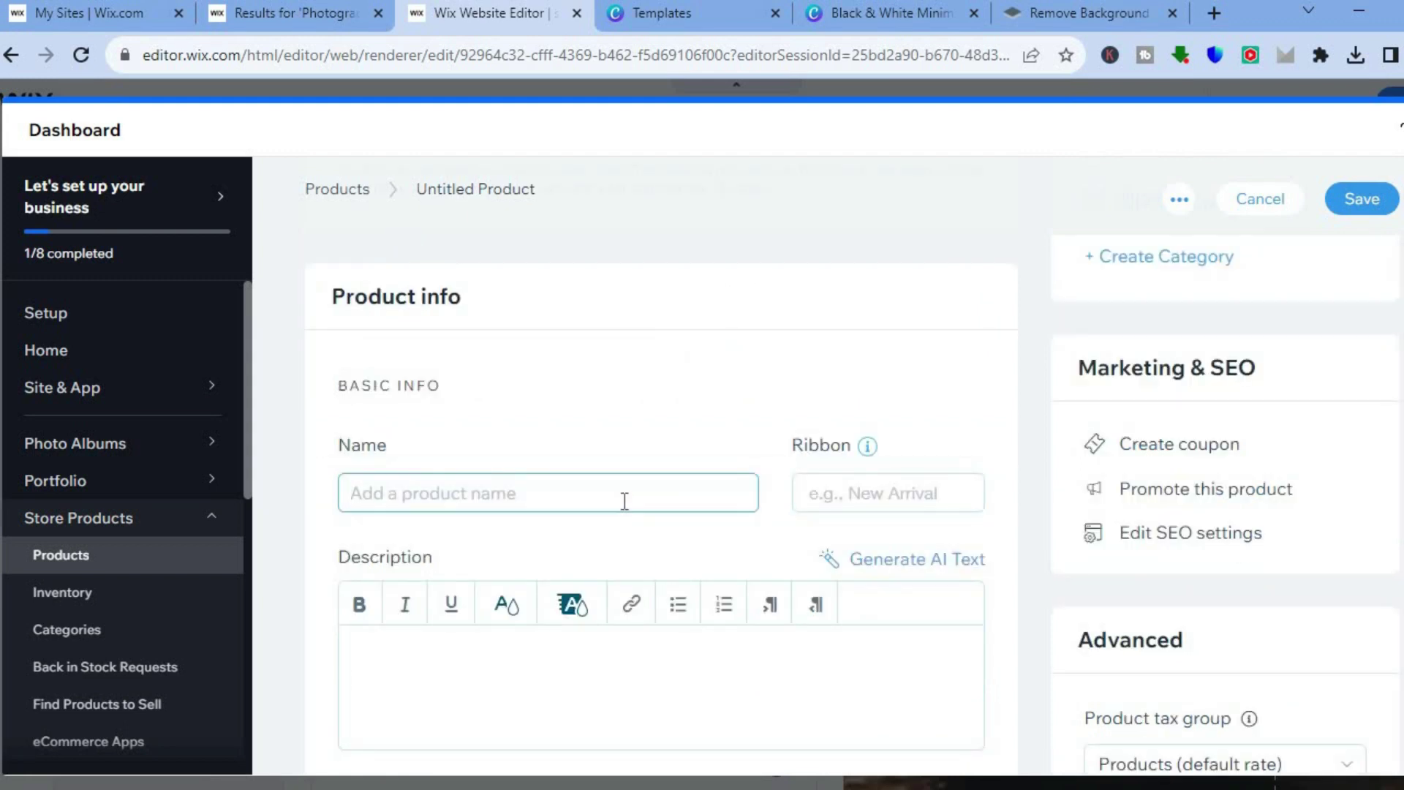
text(ART)
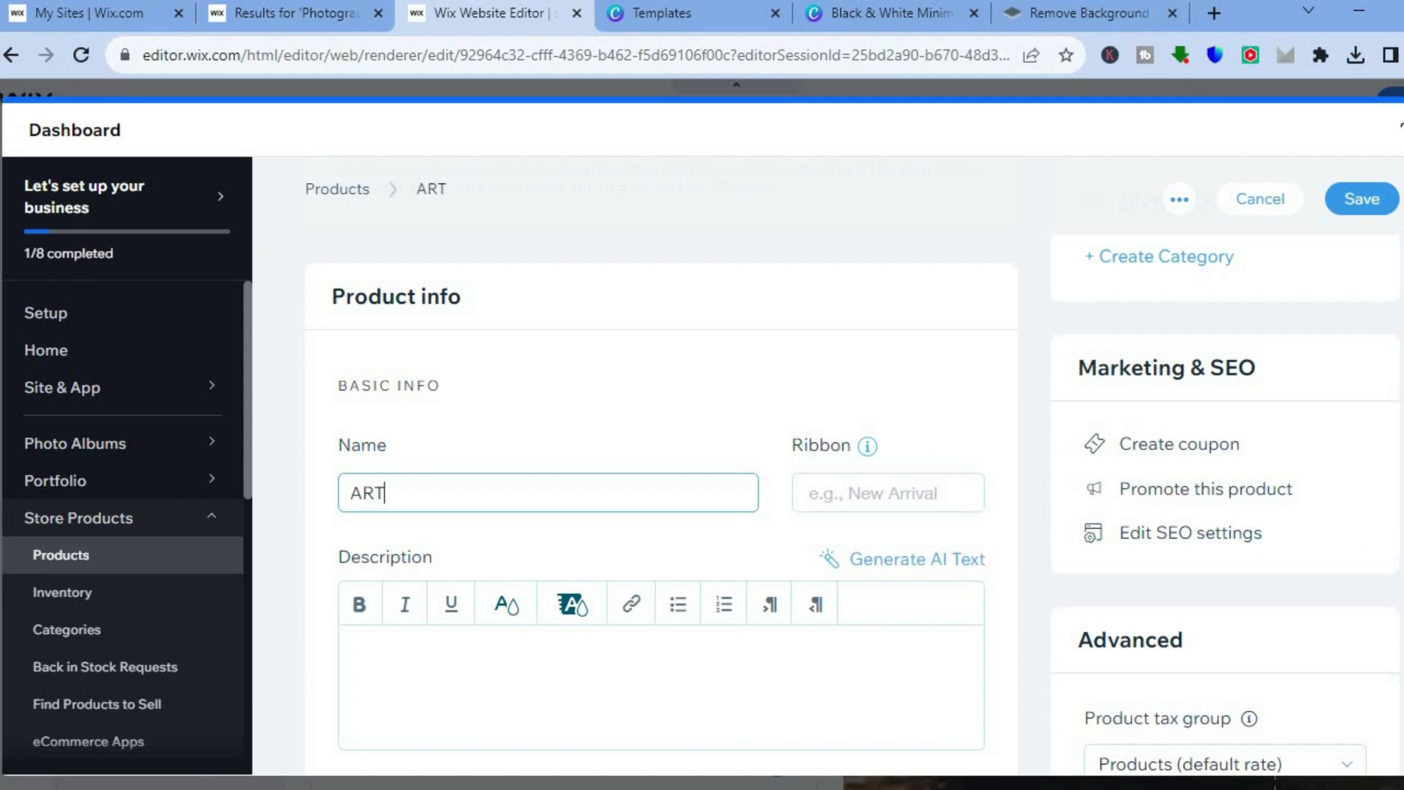
Upload the artwork with the LIGHT STUDIO logo, Black & White Minimalist Business Logo (1).png, and add it as the product image.
scroll(661, 505, down, 6)
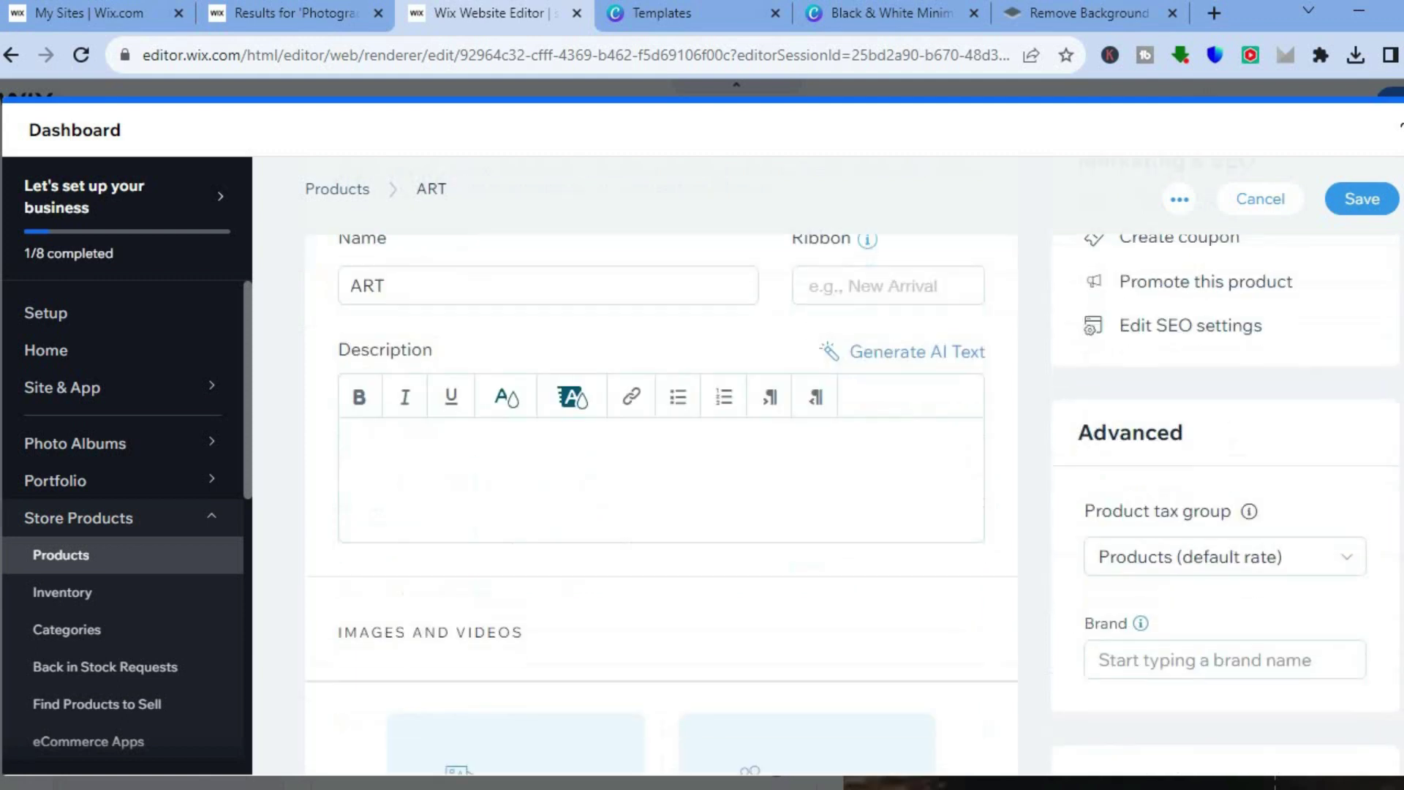
scroll(661, 505, down, 2)
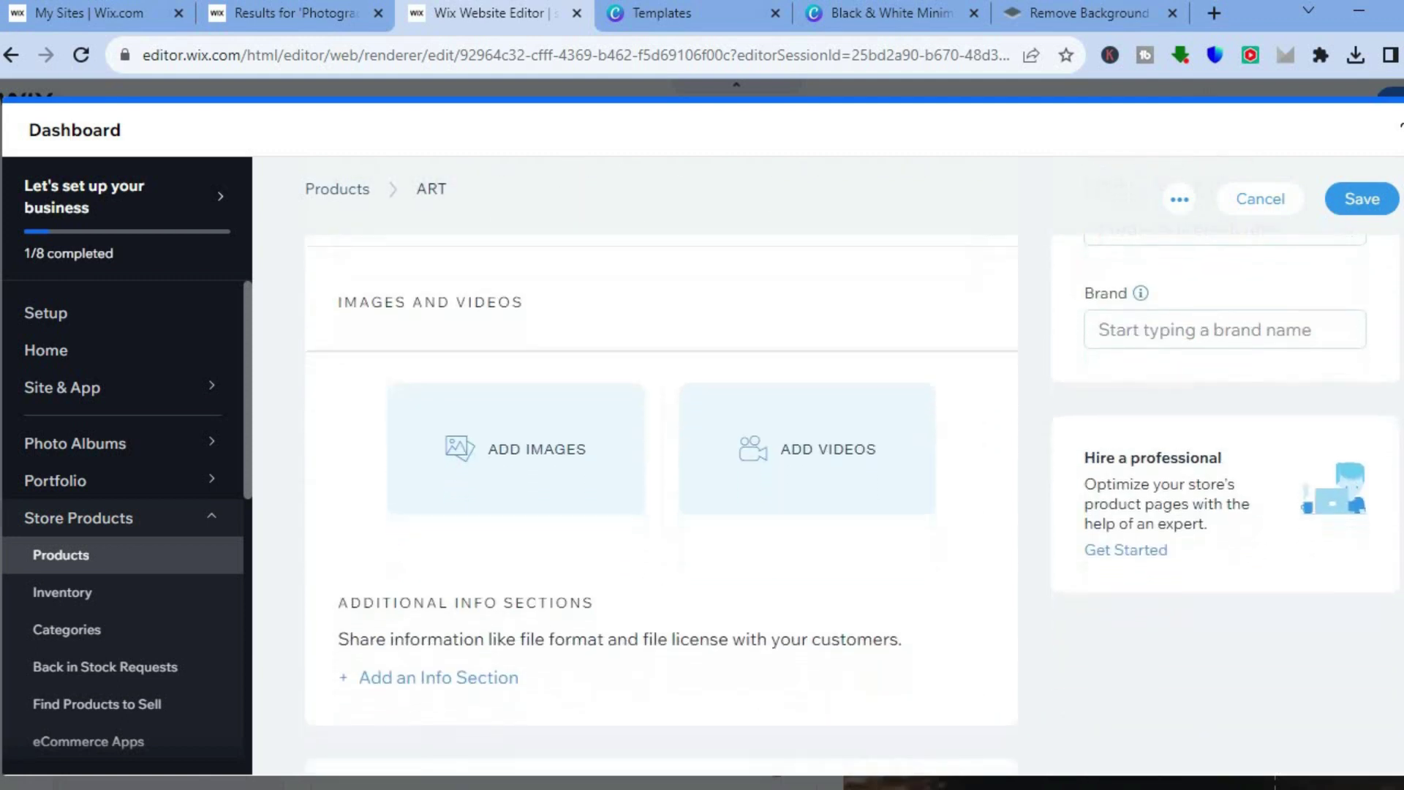
scroll(661, 505, down, 1)
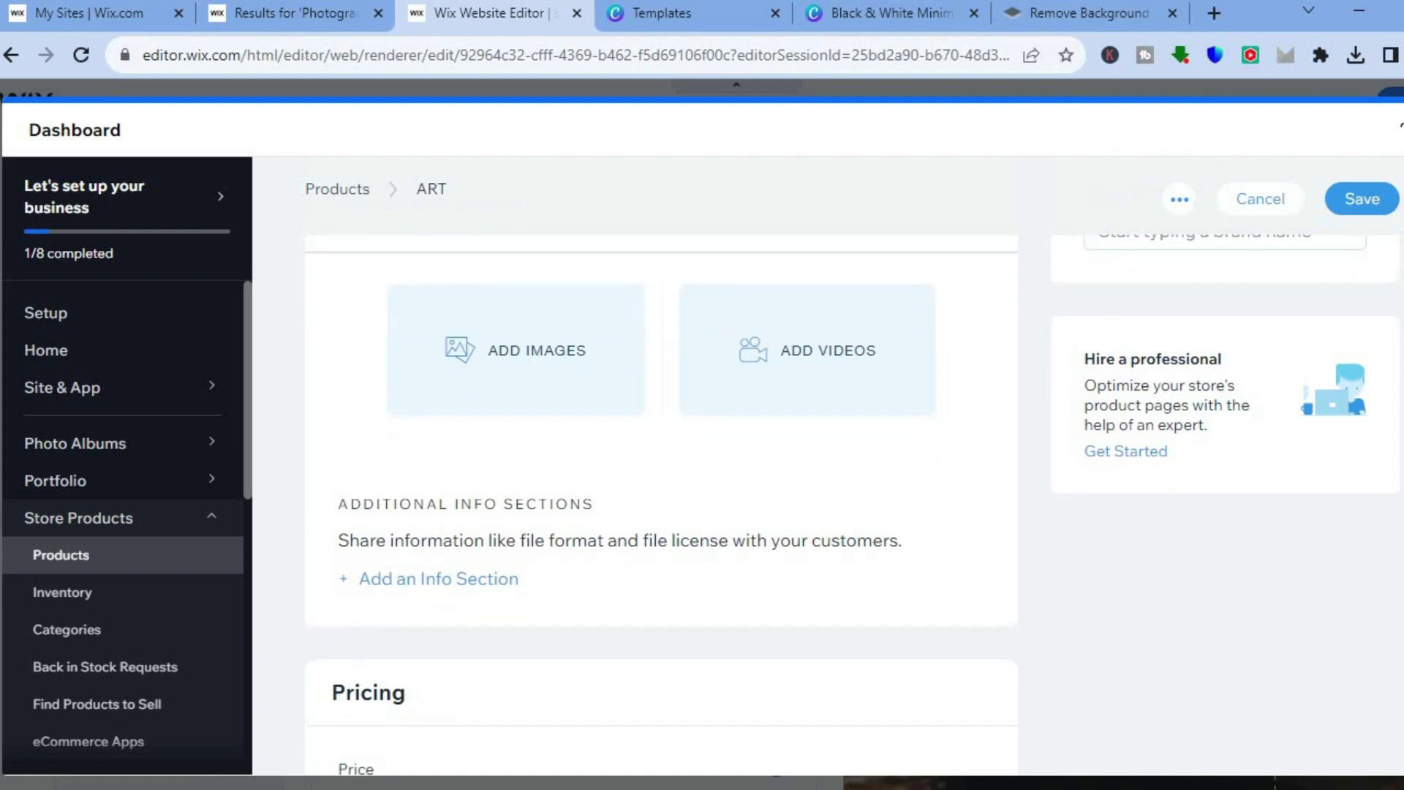
scroll(846, 470, up, 2)
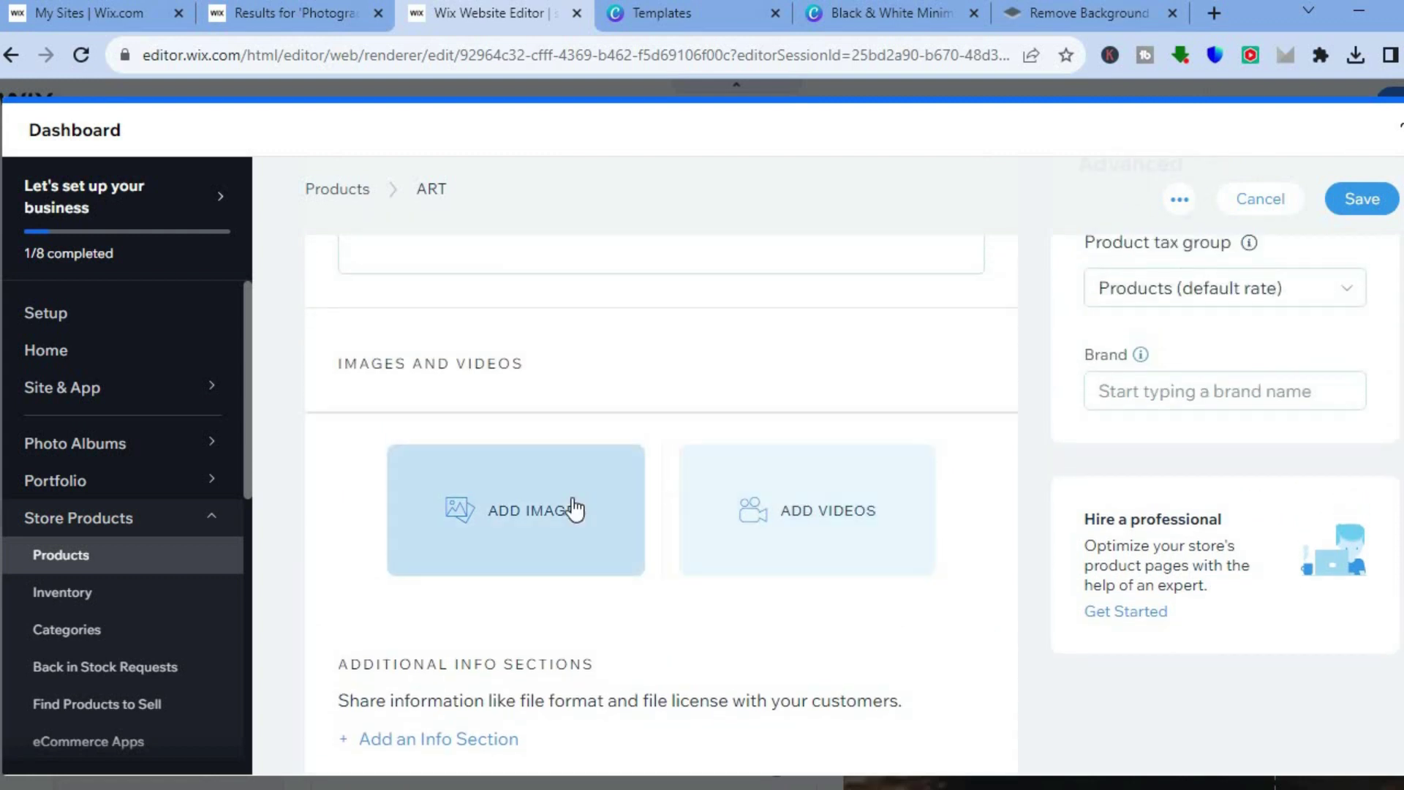
click(574, 503)
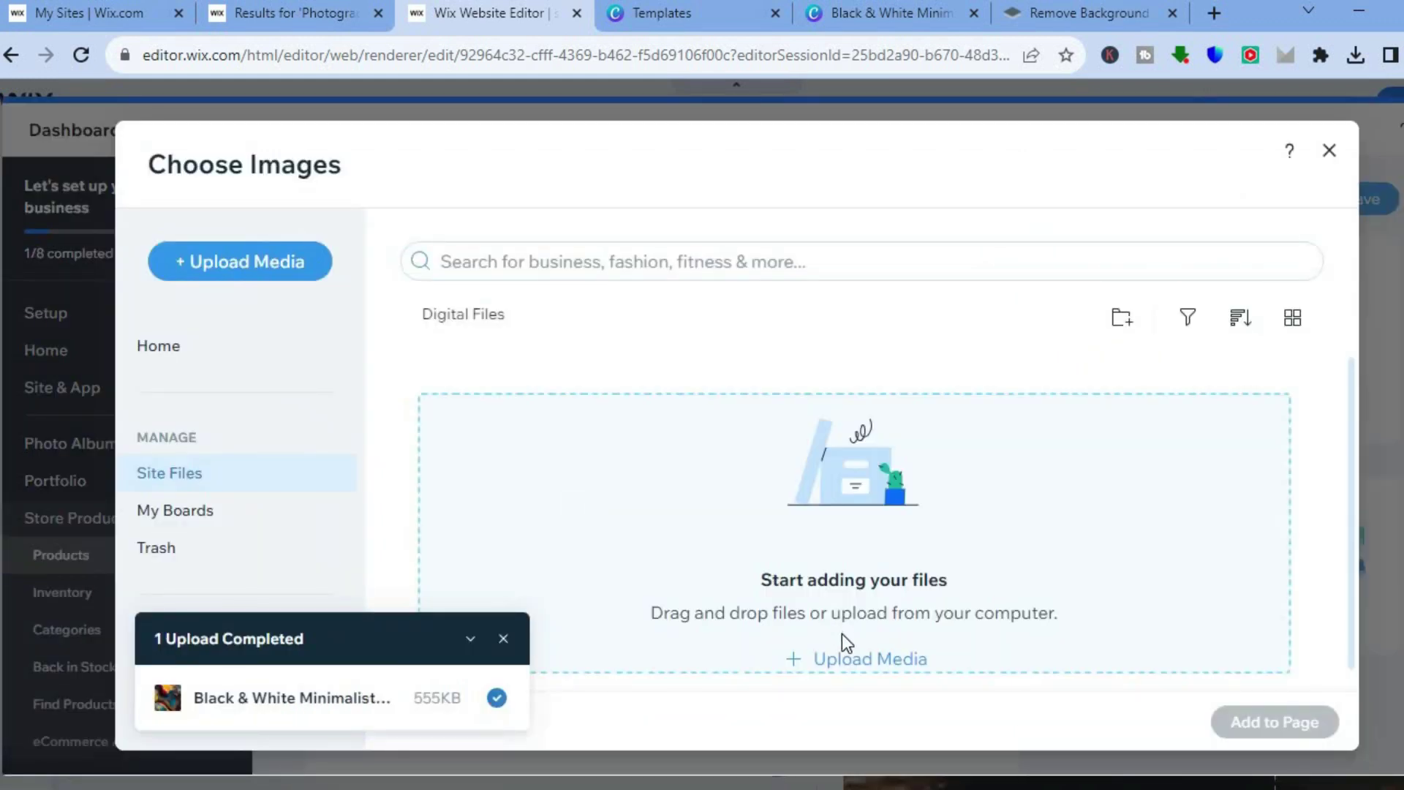
click(836, 658)
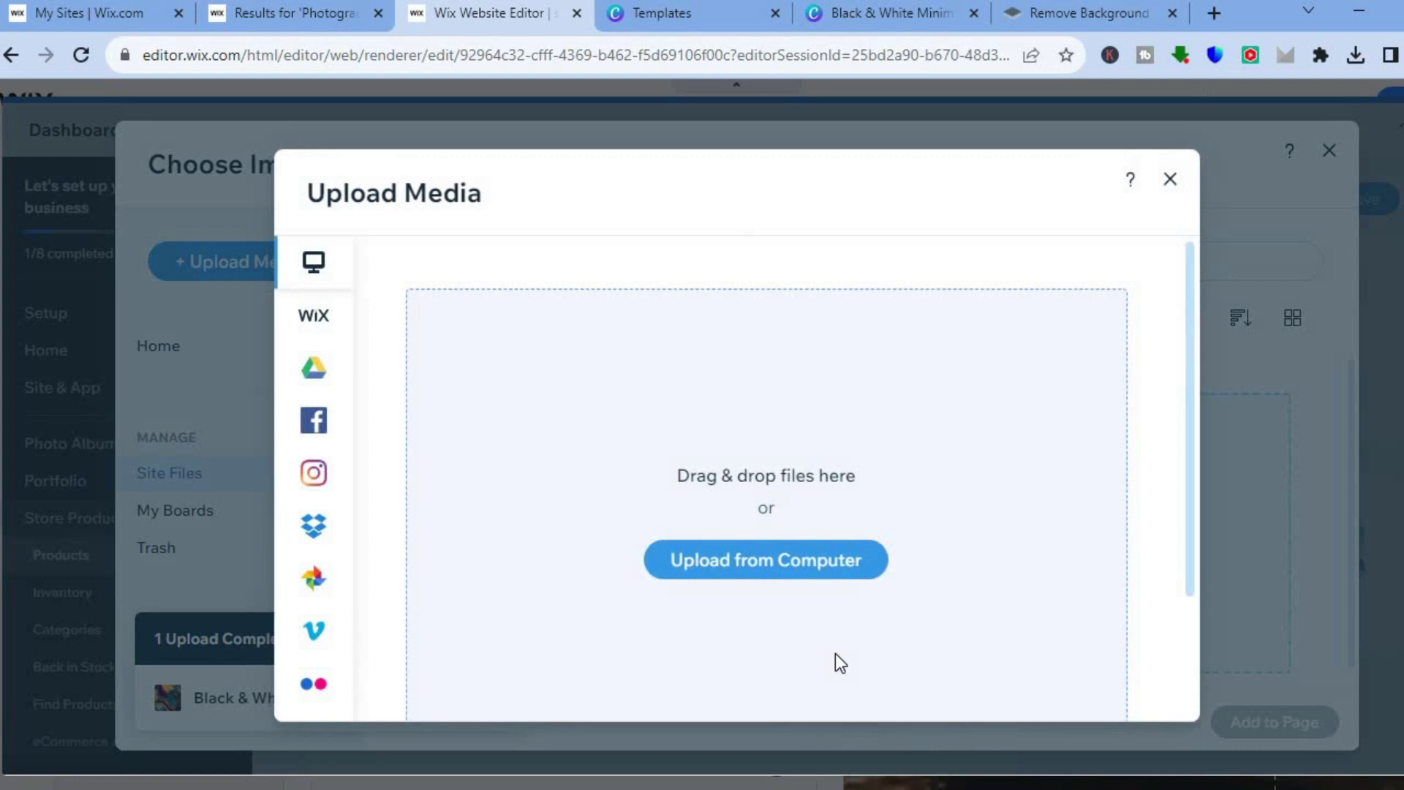
click(764, 547)
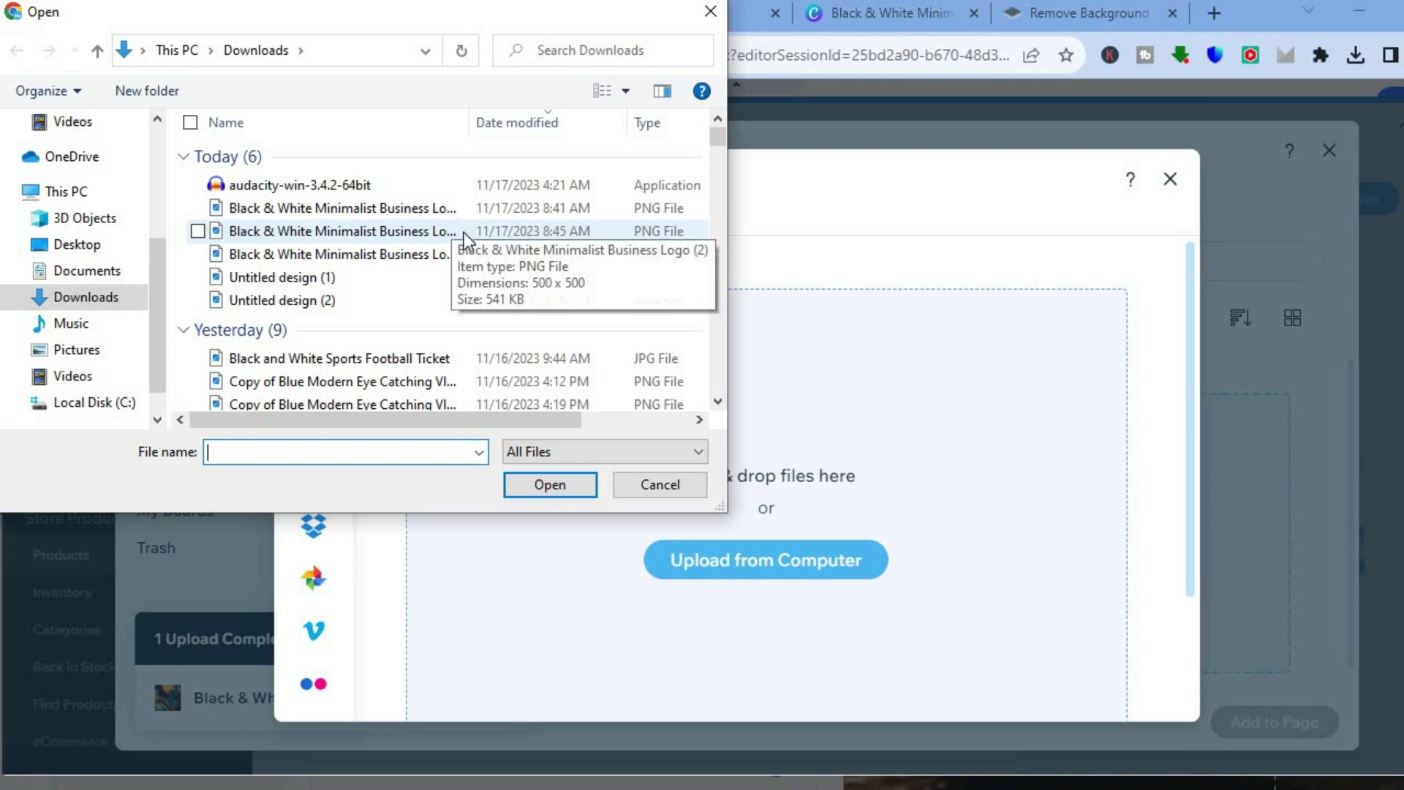
double_click(455, 209)
click(1271, 718)
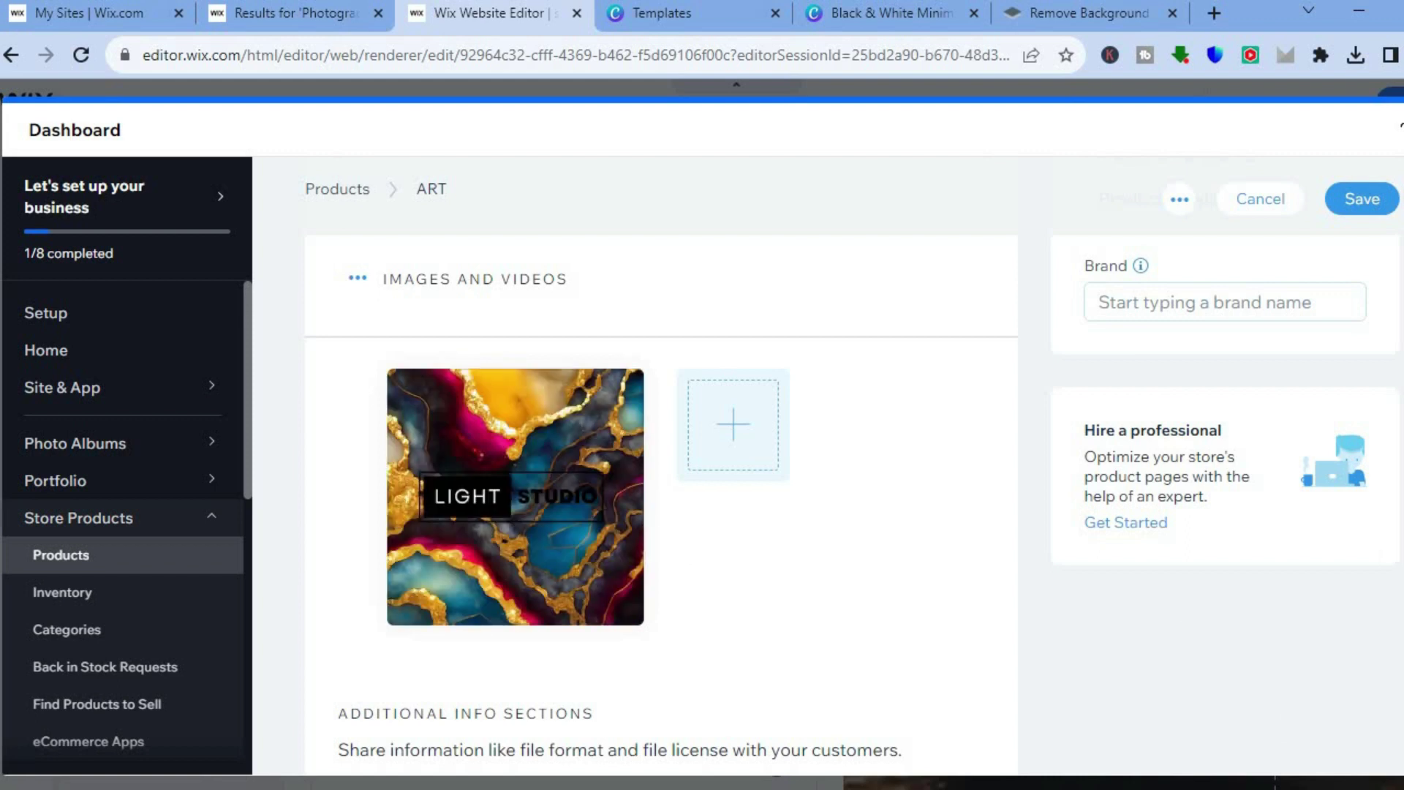
Set the product's price to J$ 10 and save the product.
scroll(646, 488, down, 8)
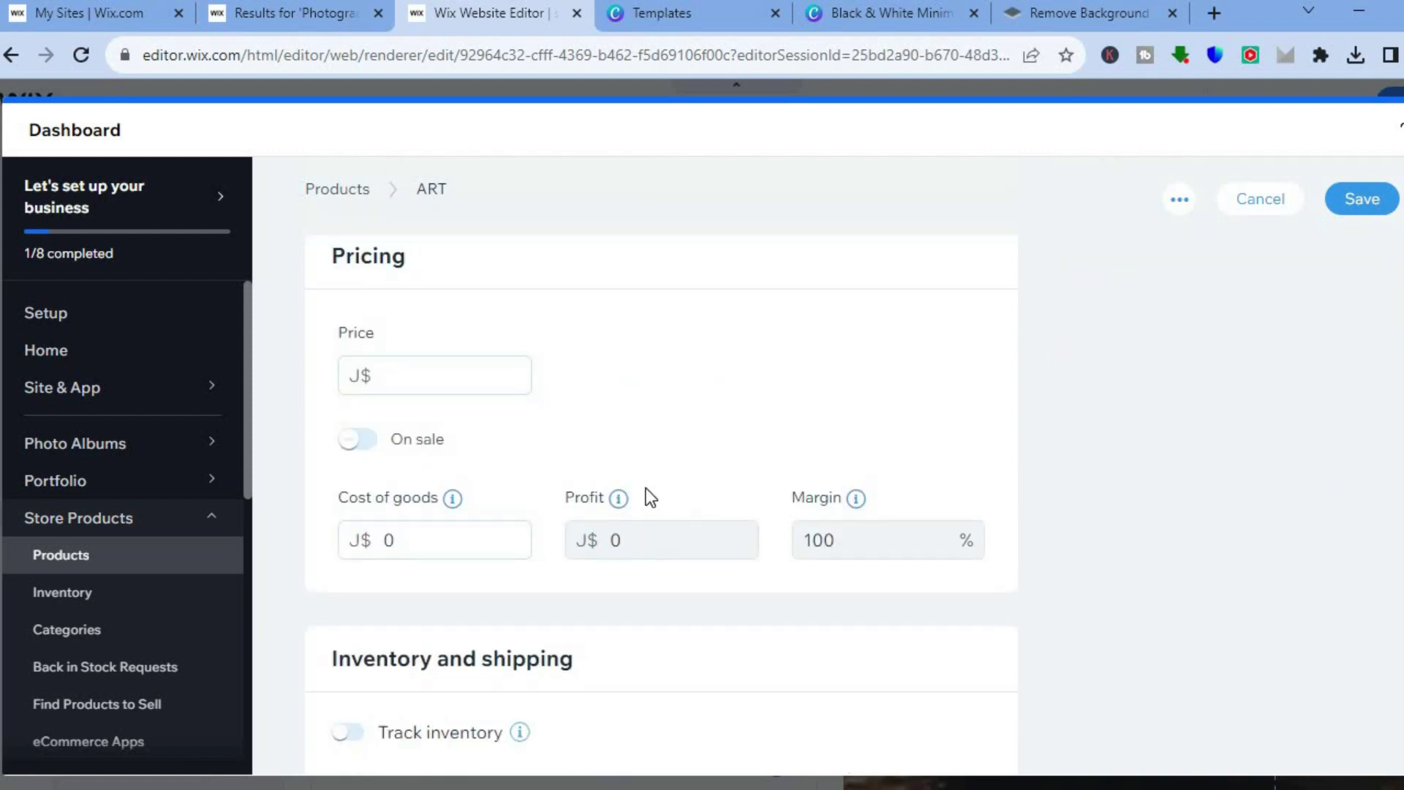
click(444, 387)
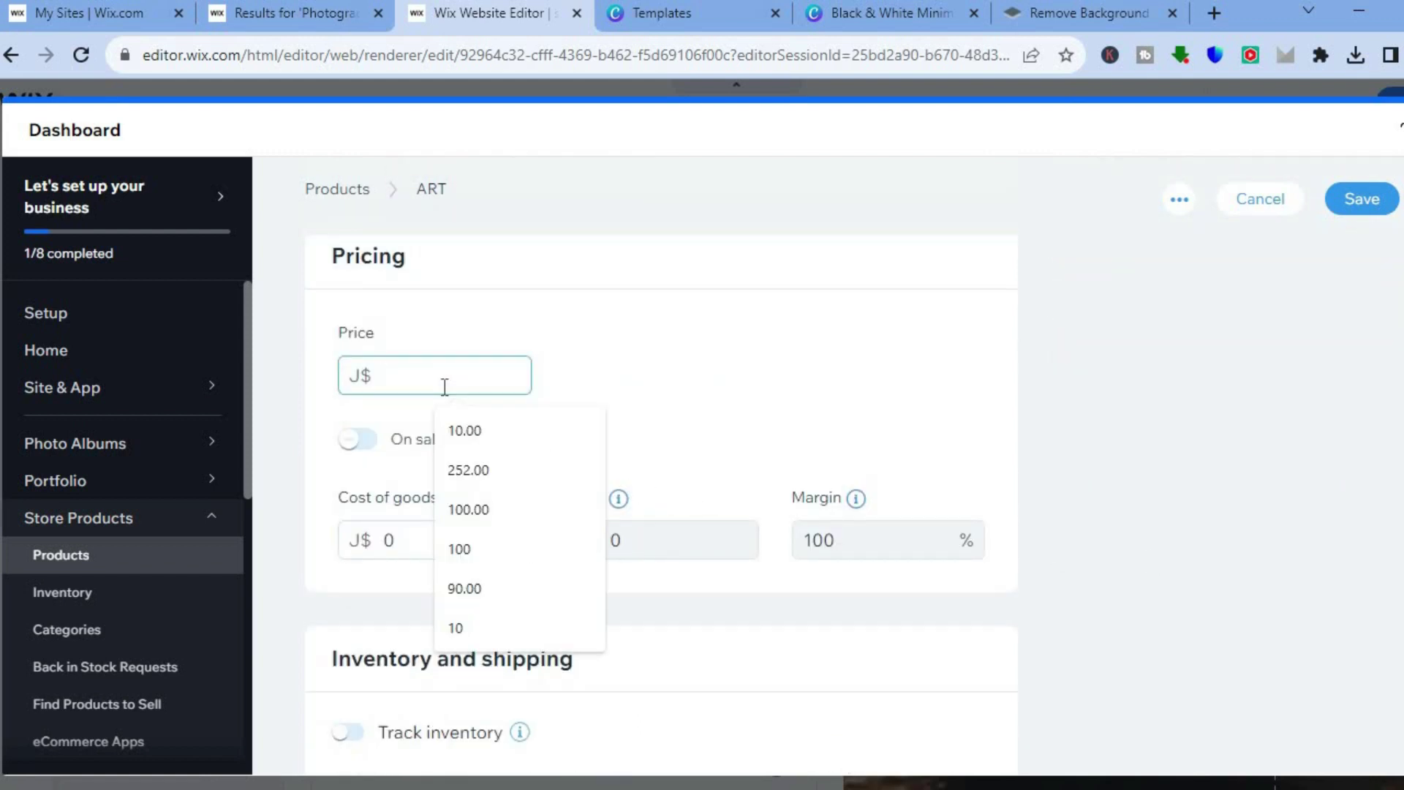
click(472, 437)
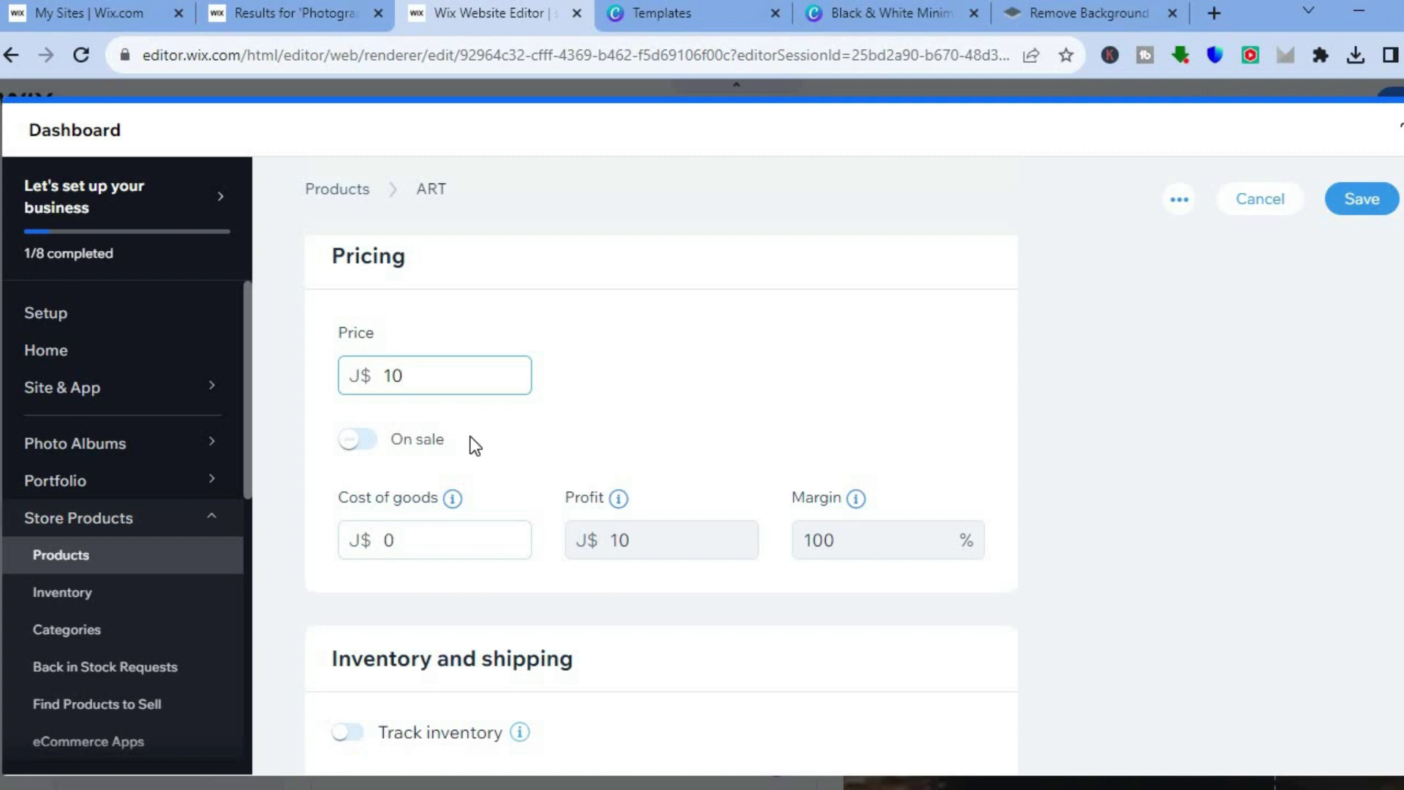
scroll(661, 512, down, 3)
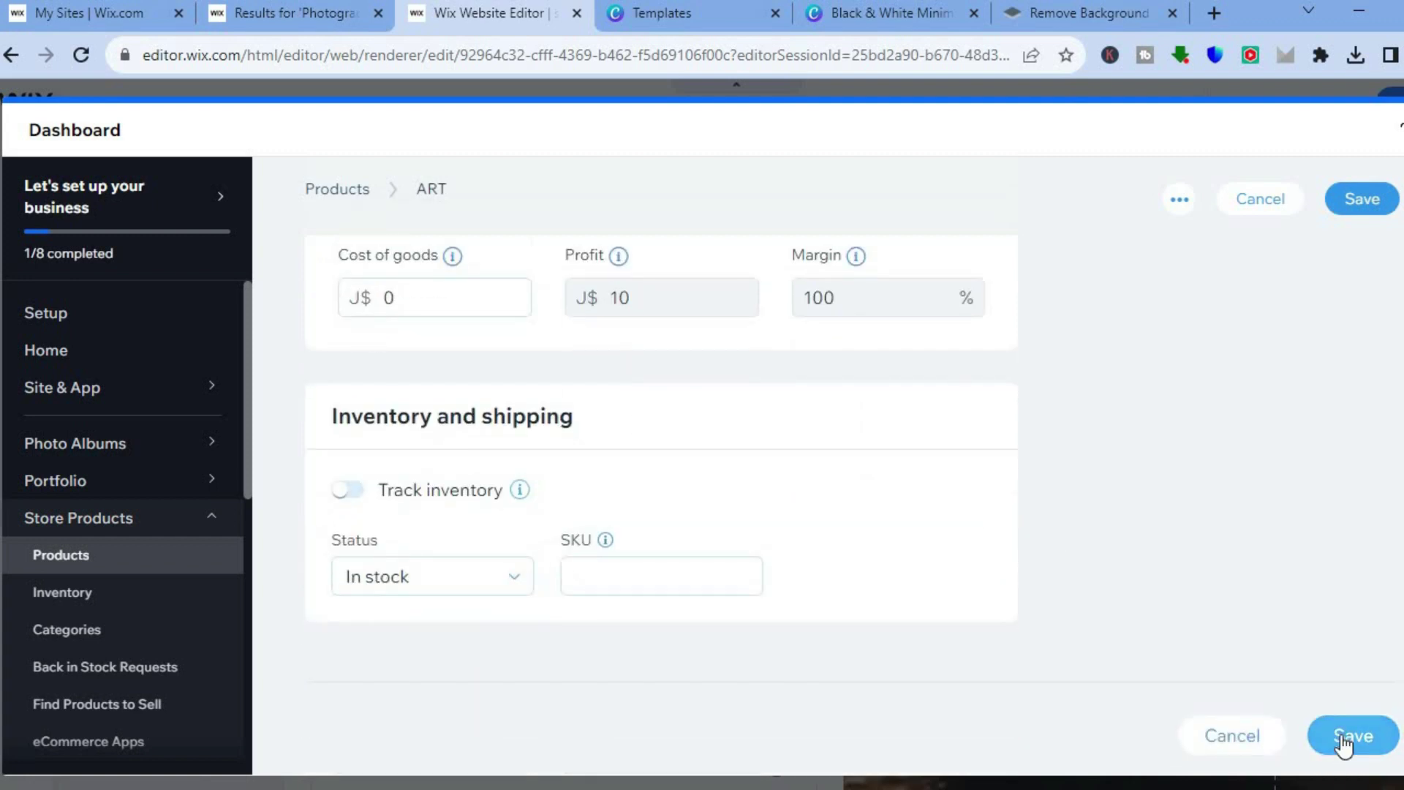
click(1344, 743)
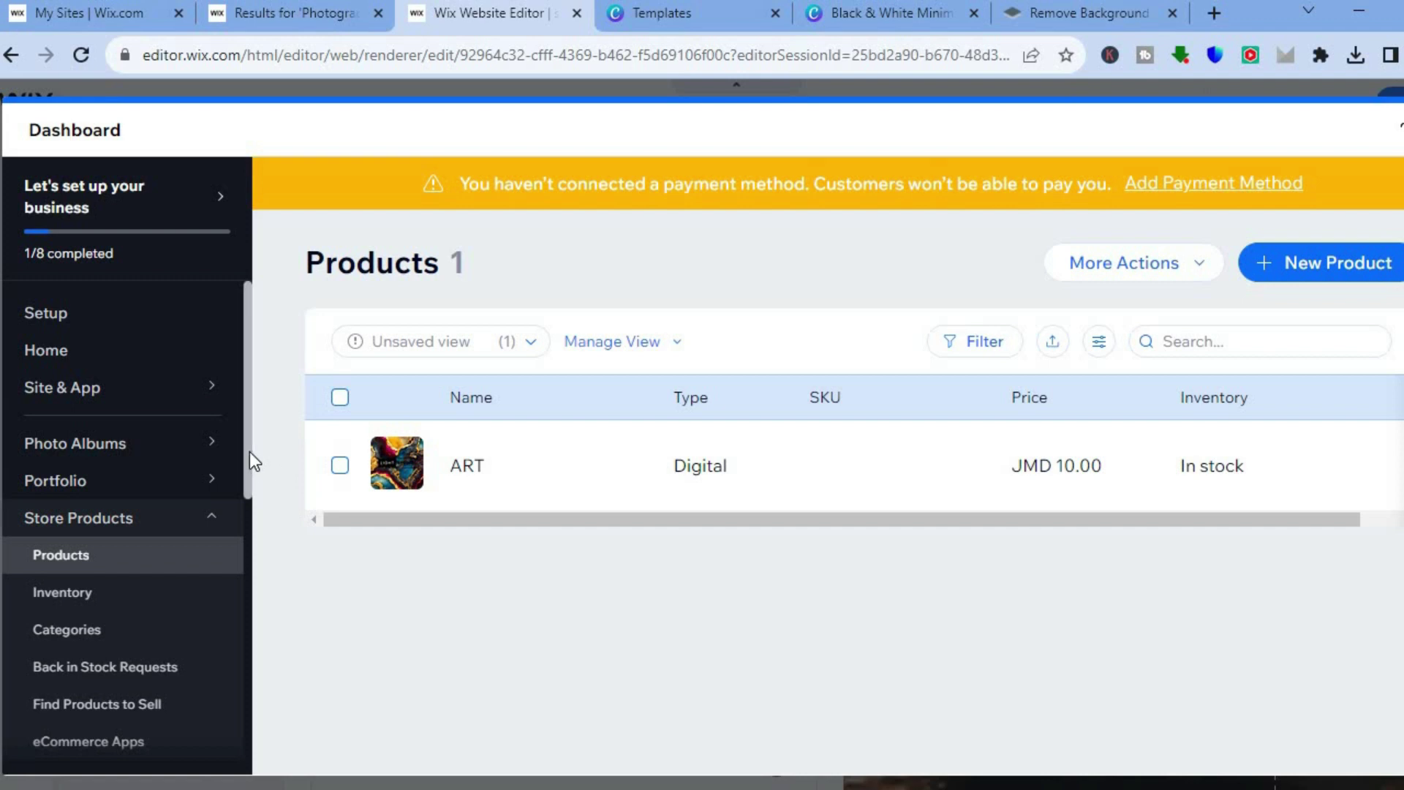
Open the site's payment method settings, dismiss the business location prompt and look through the available payment providers.
drag(248, 458, 245, 665)
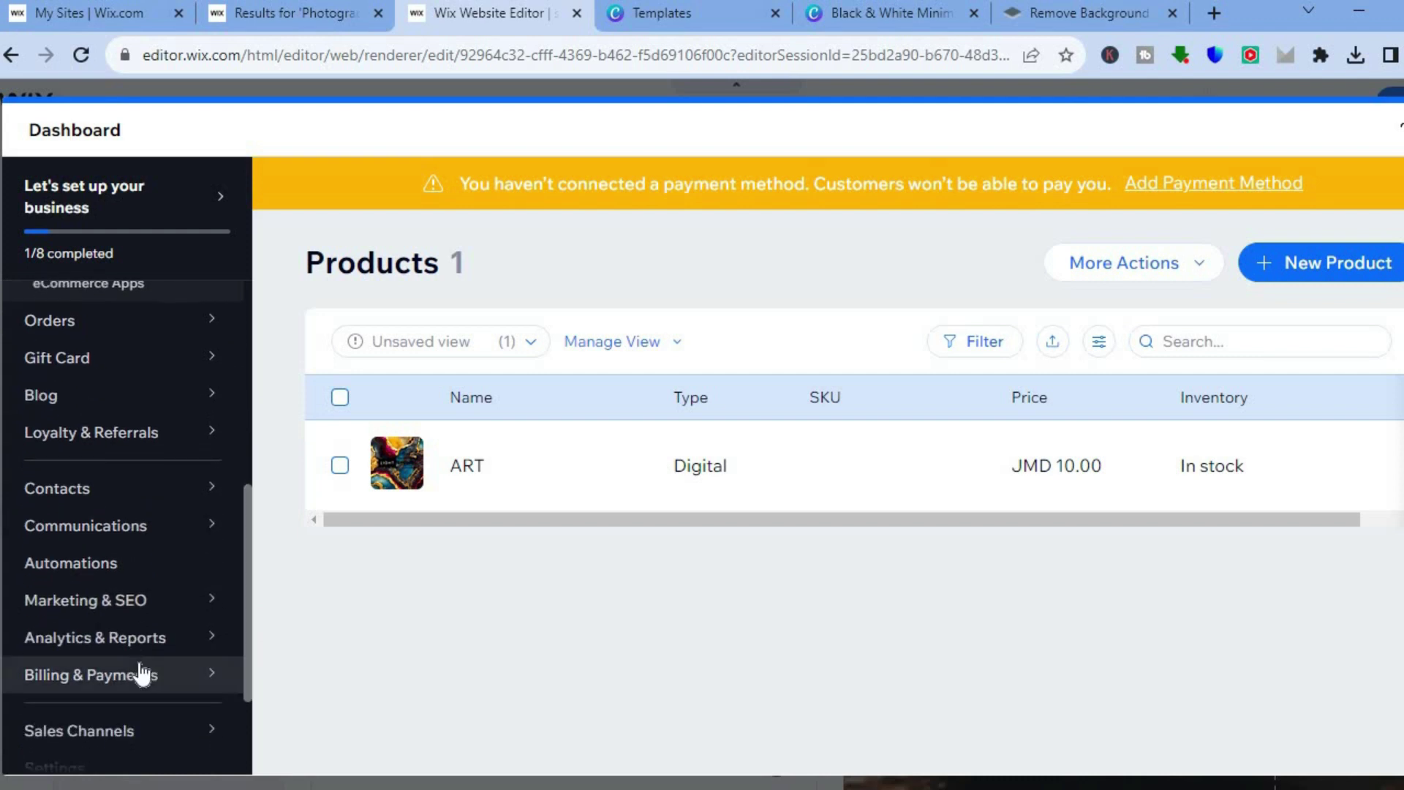
mouse_move(53, 668)
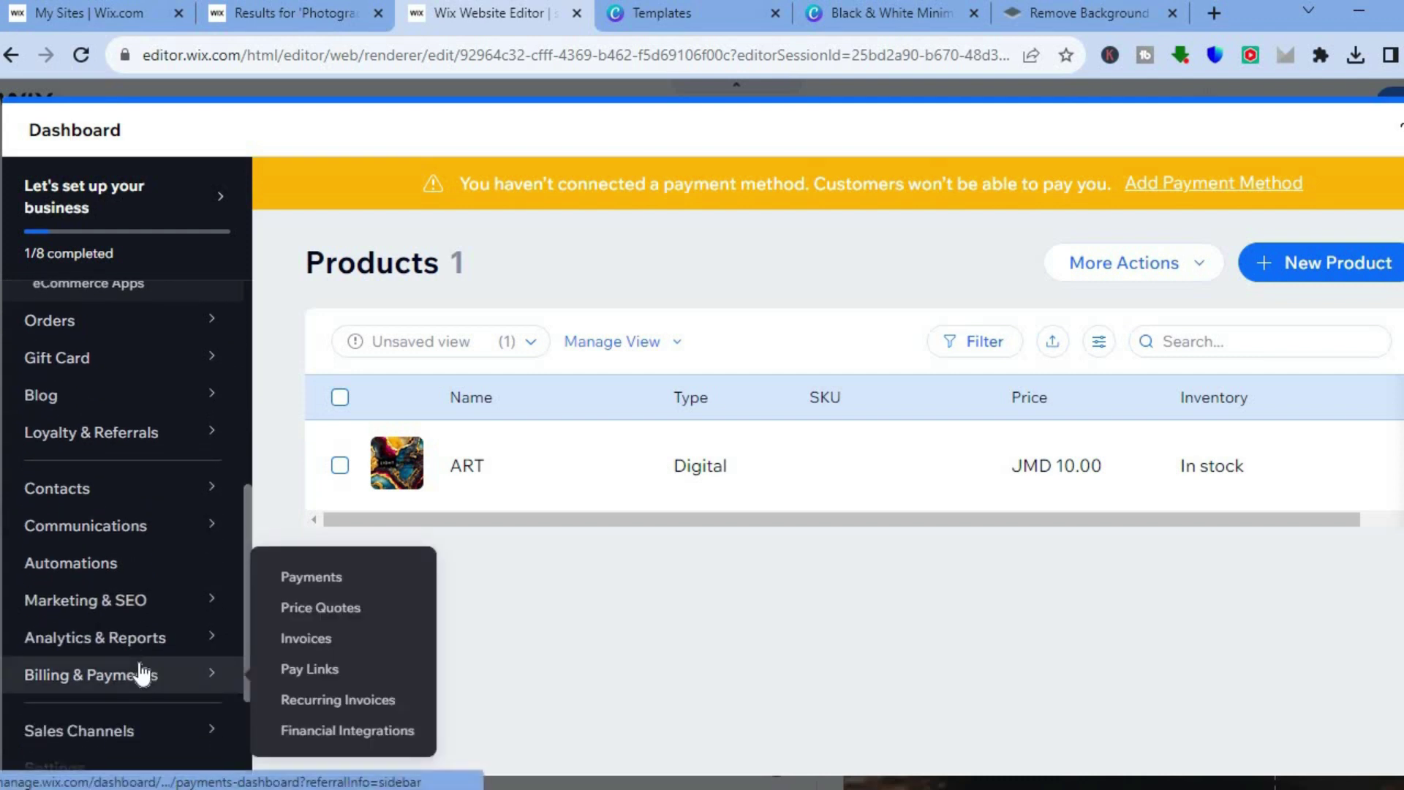
click(341, 577)
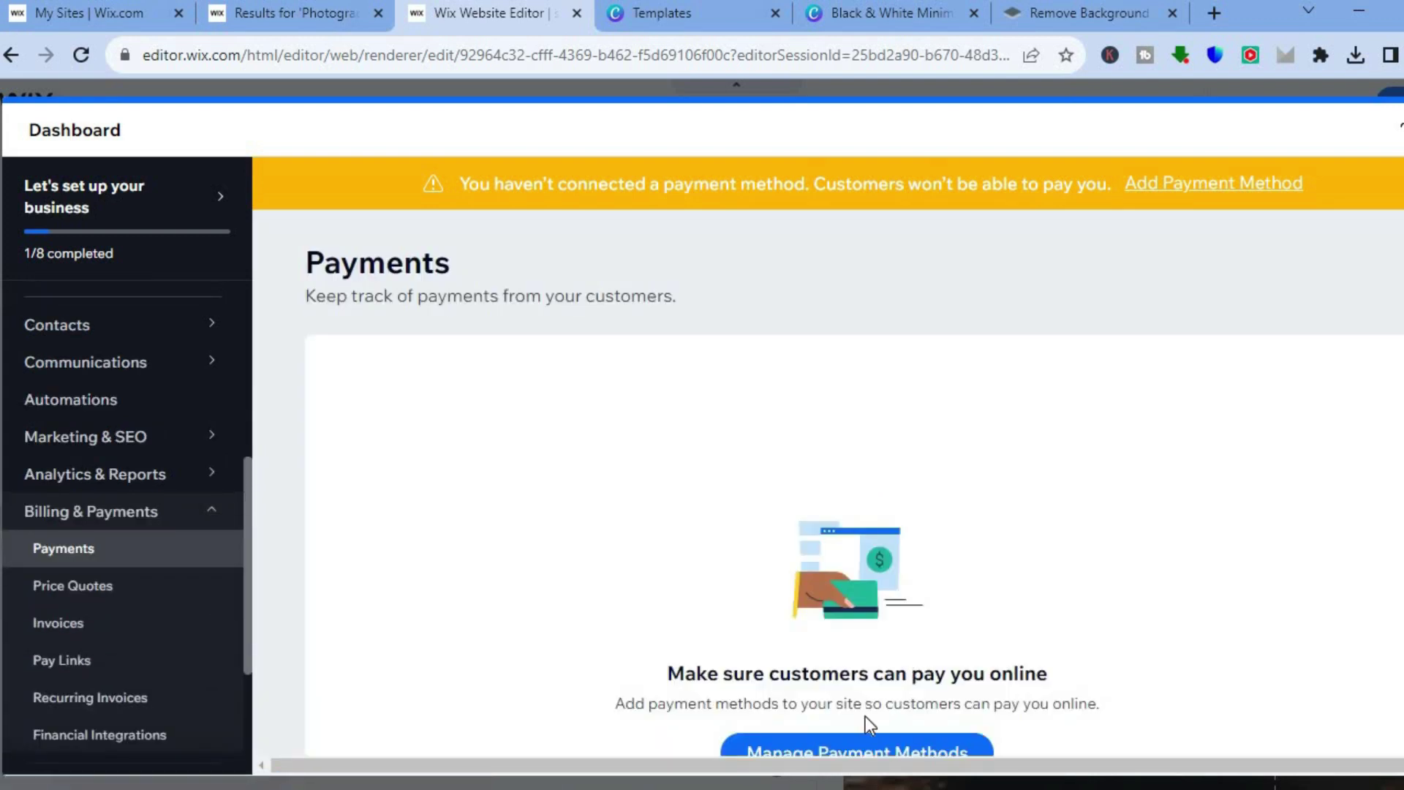
click(869, 755)
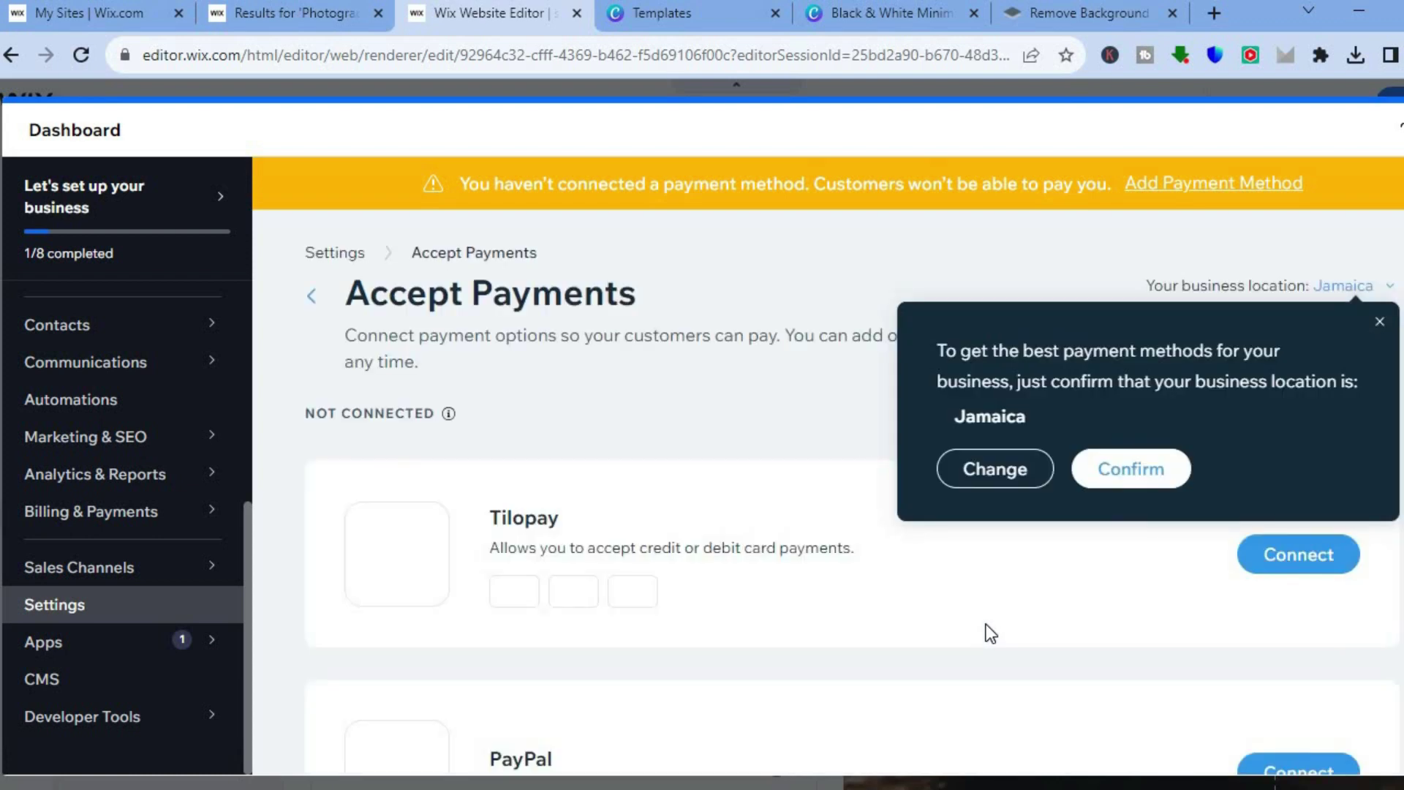
click(1378, 324)
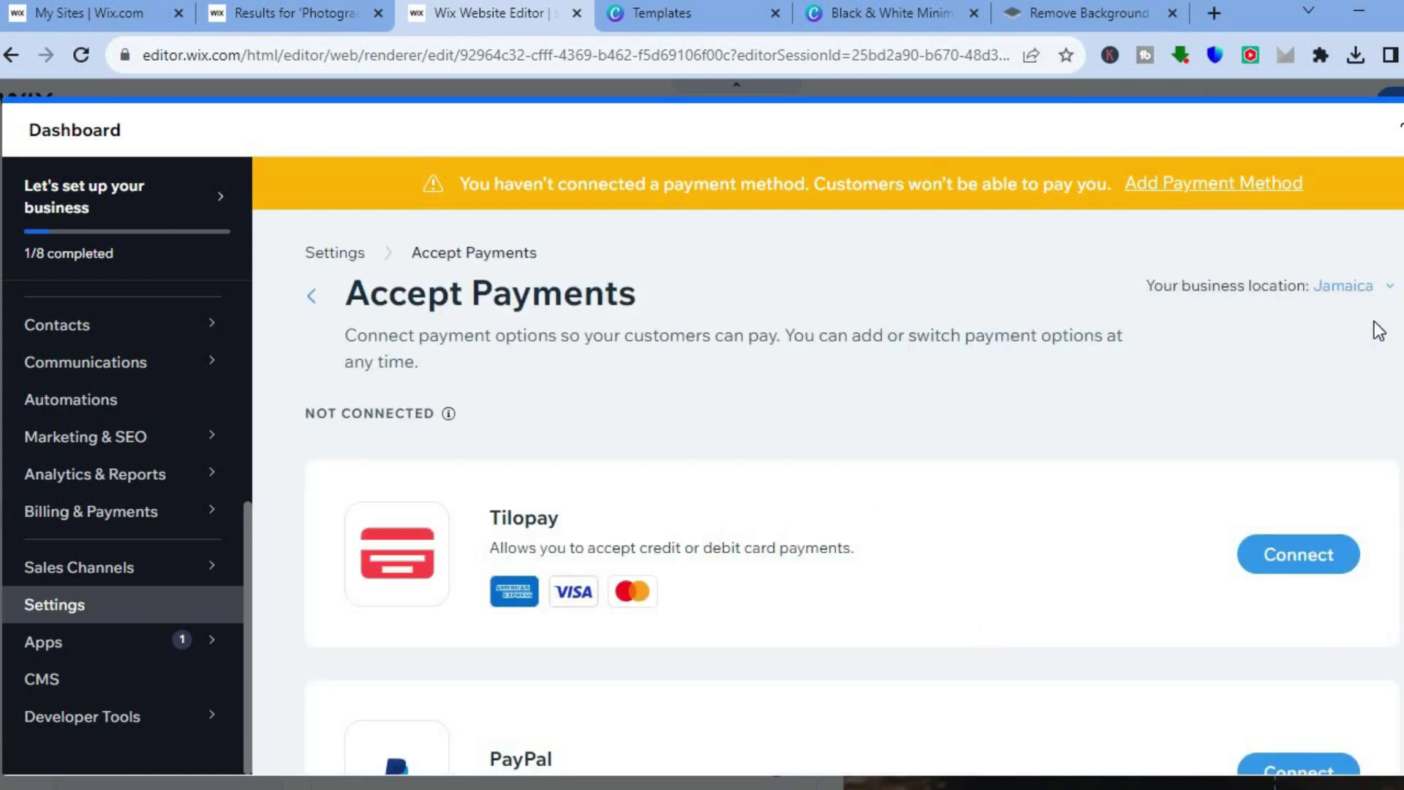
scroll(852, 512, down, 4)
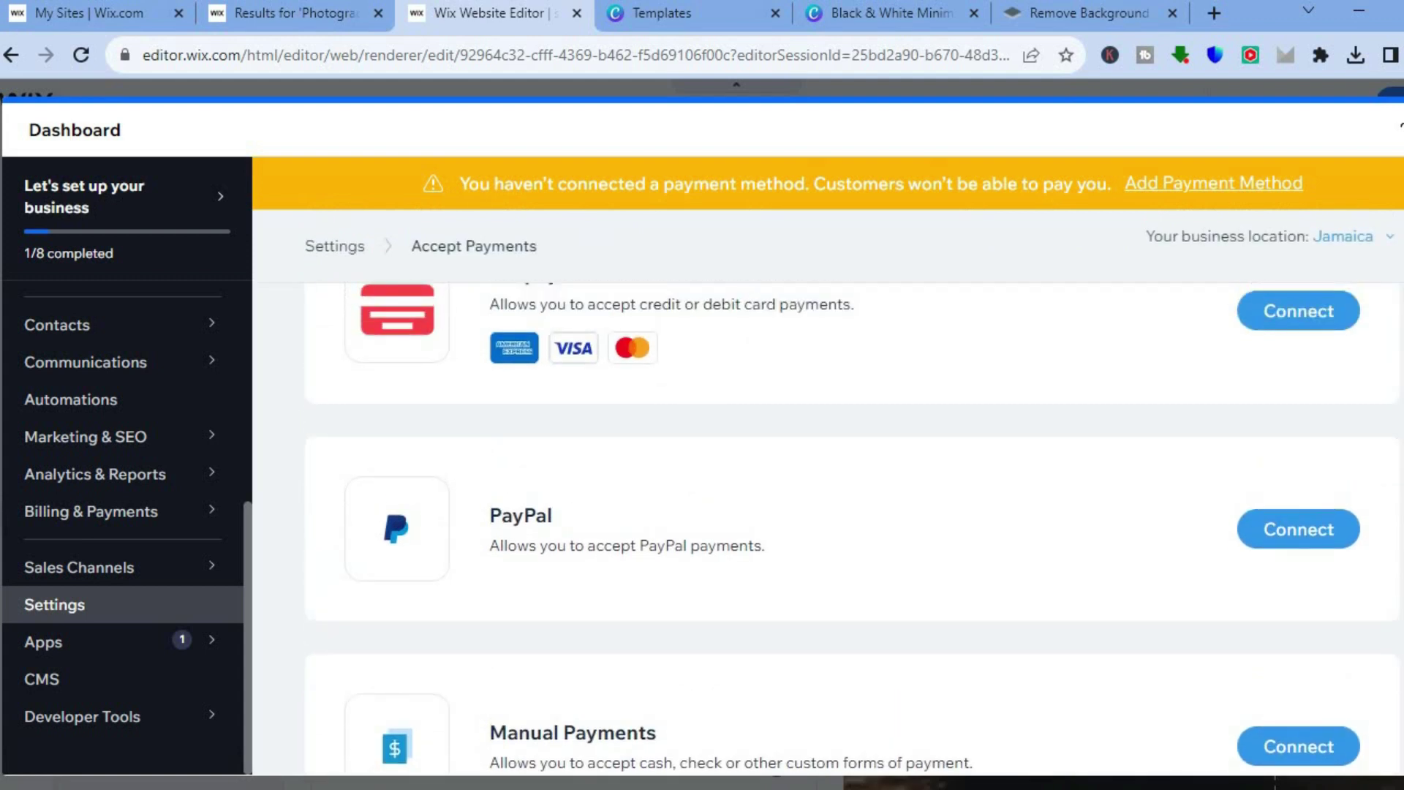
Finish reviewing the payment providers, close the store's business panel and check the ART product on the All Products page.
scroll(852, 526, down, 1)
scroll(851, 527, down, 3)
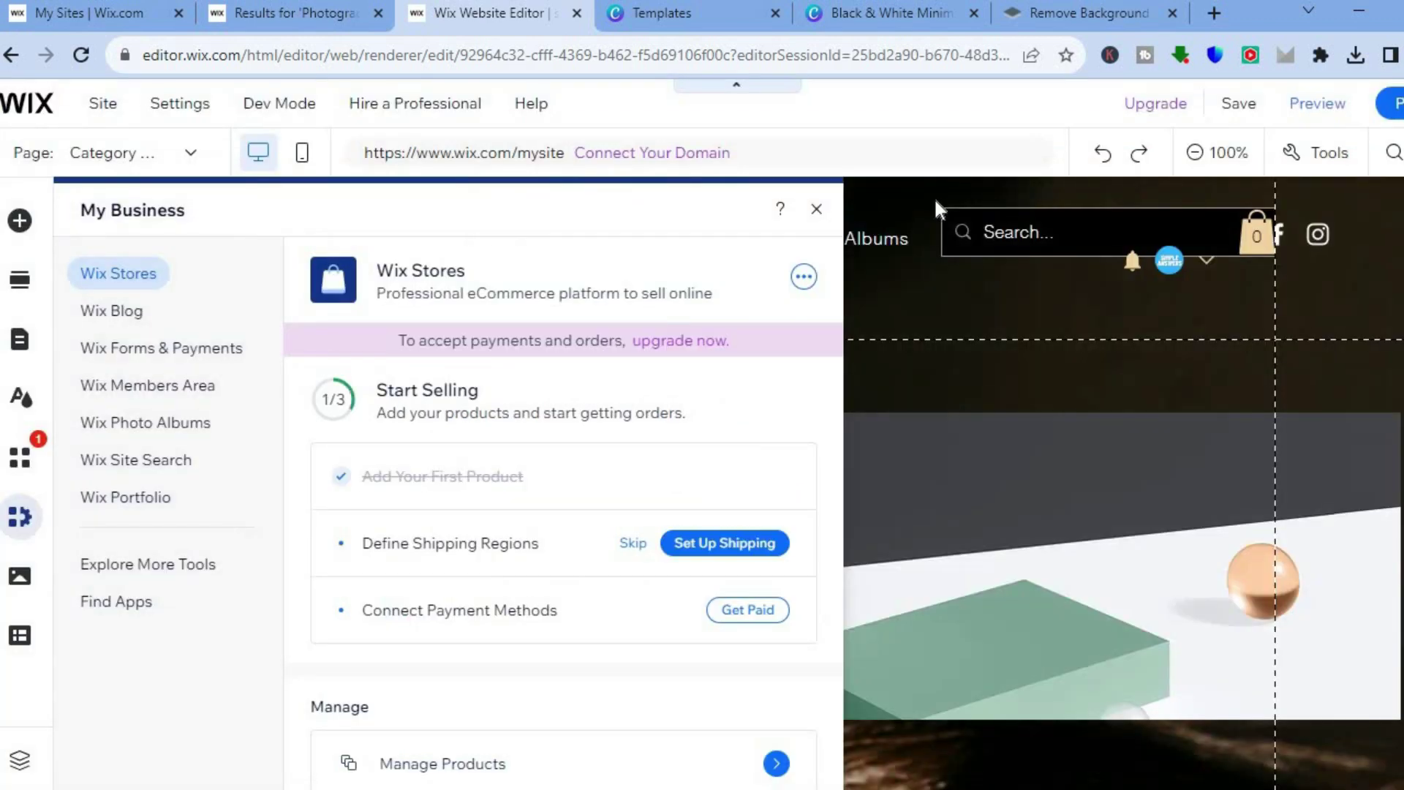
click(816, 210)
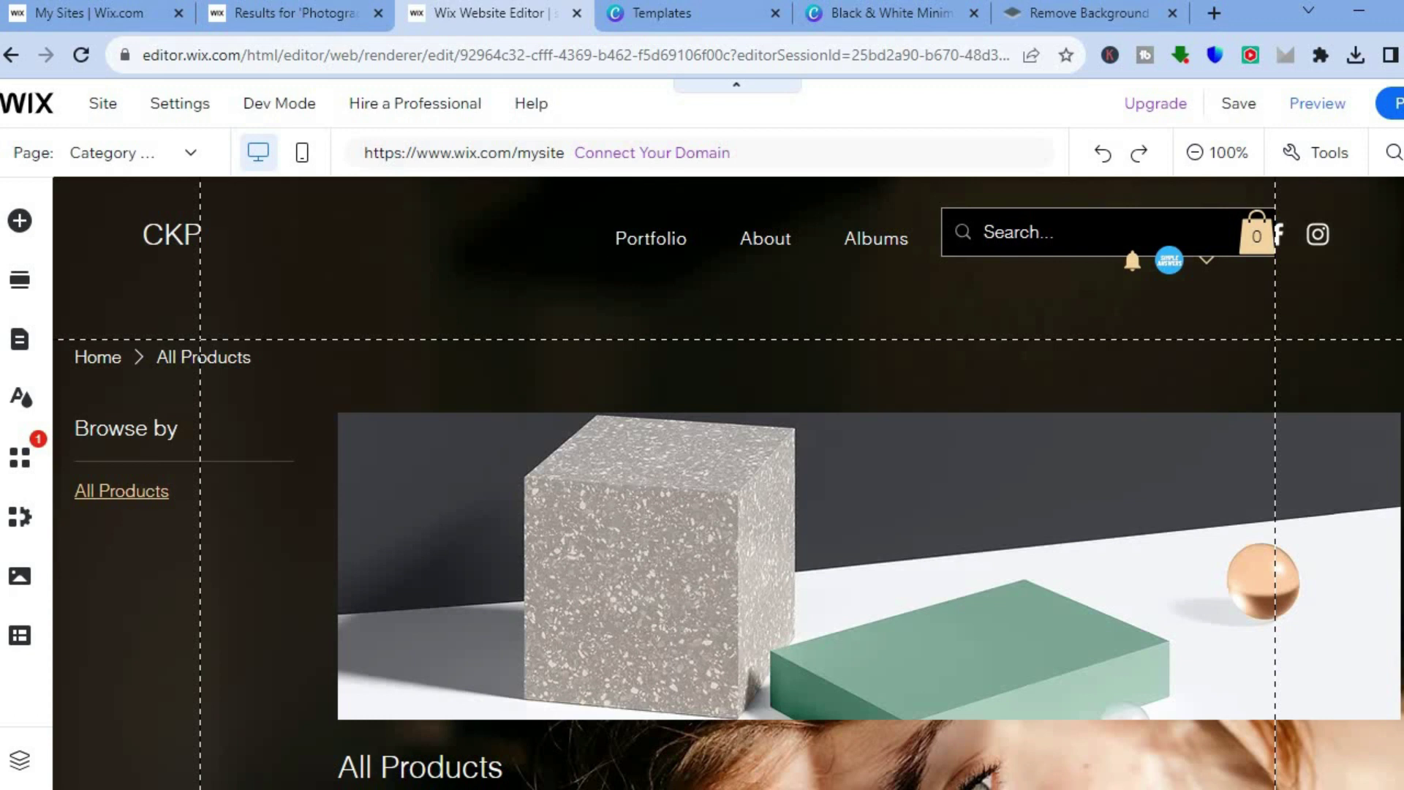
scroll(728, 483, down, 7)
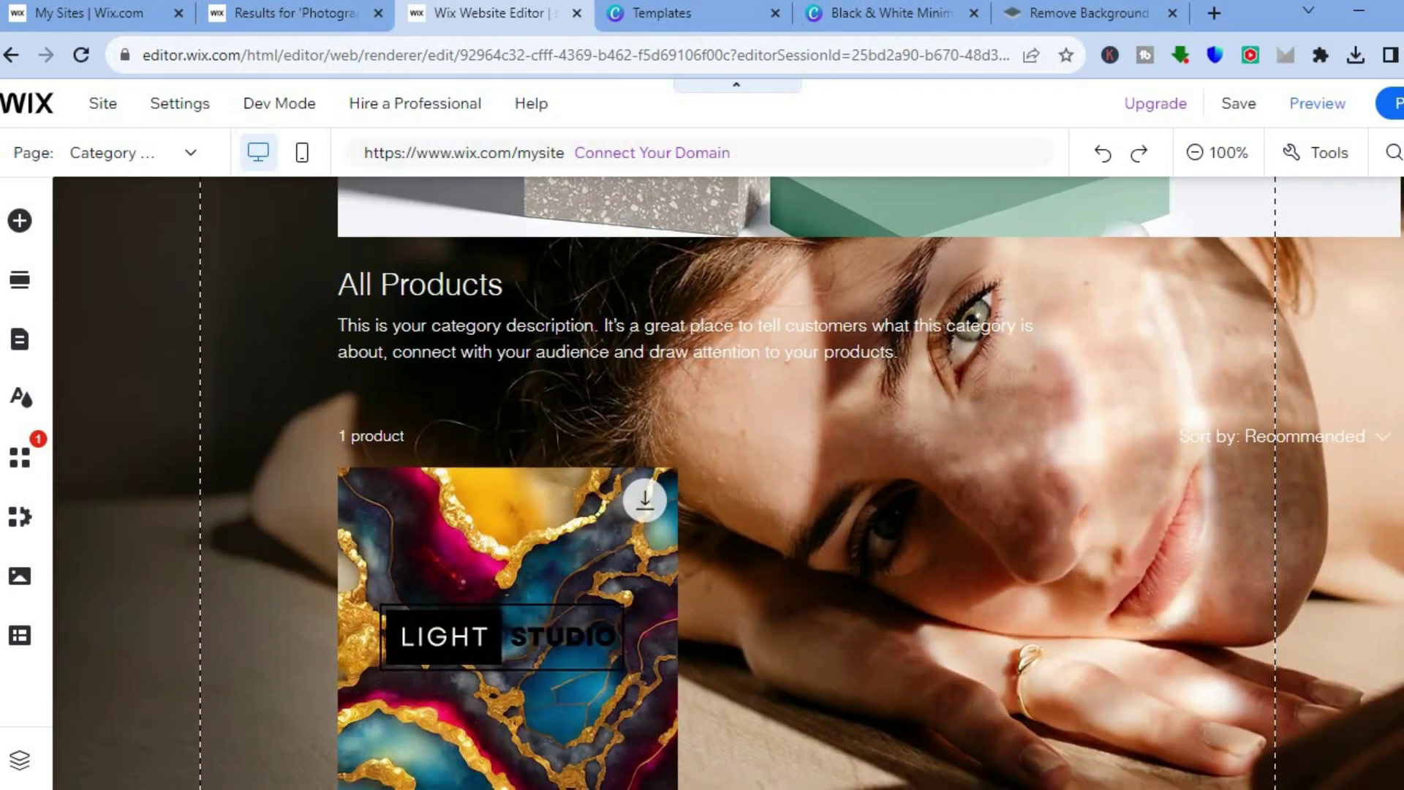
scroll(731, 614, down, 3)
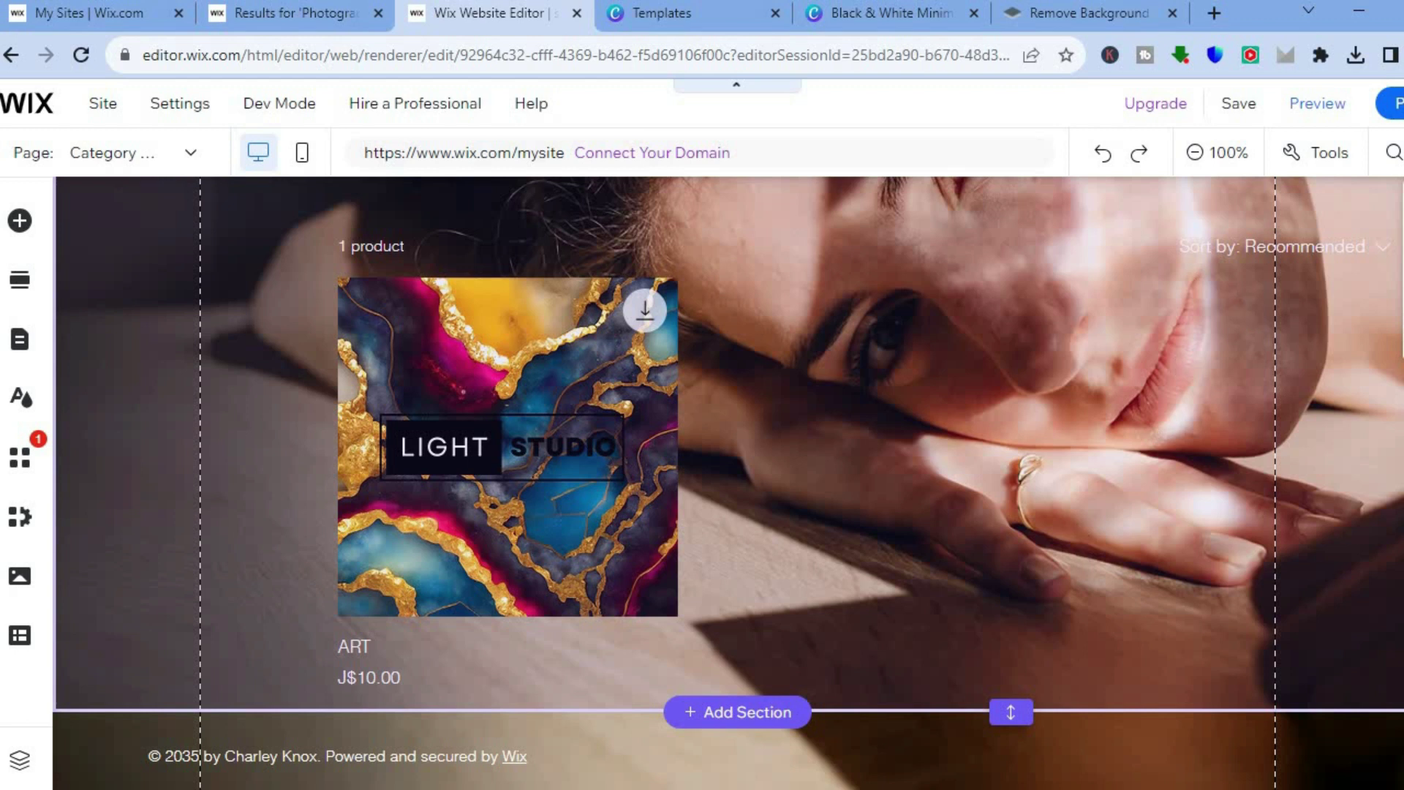
scroll(1086, 559, up, 6)
scroll(1178, 370, up, 1)
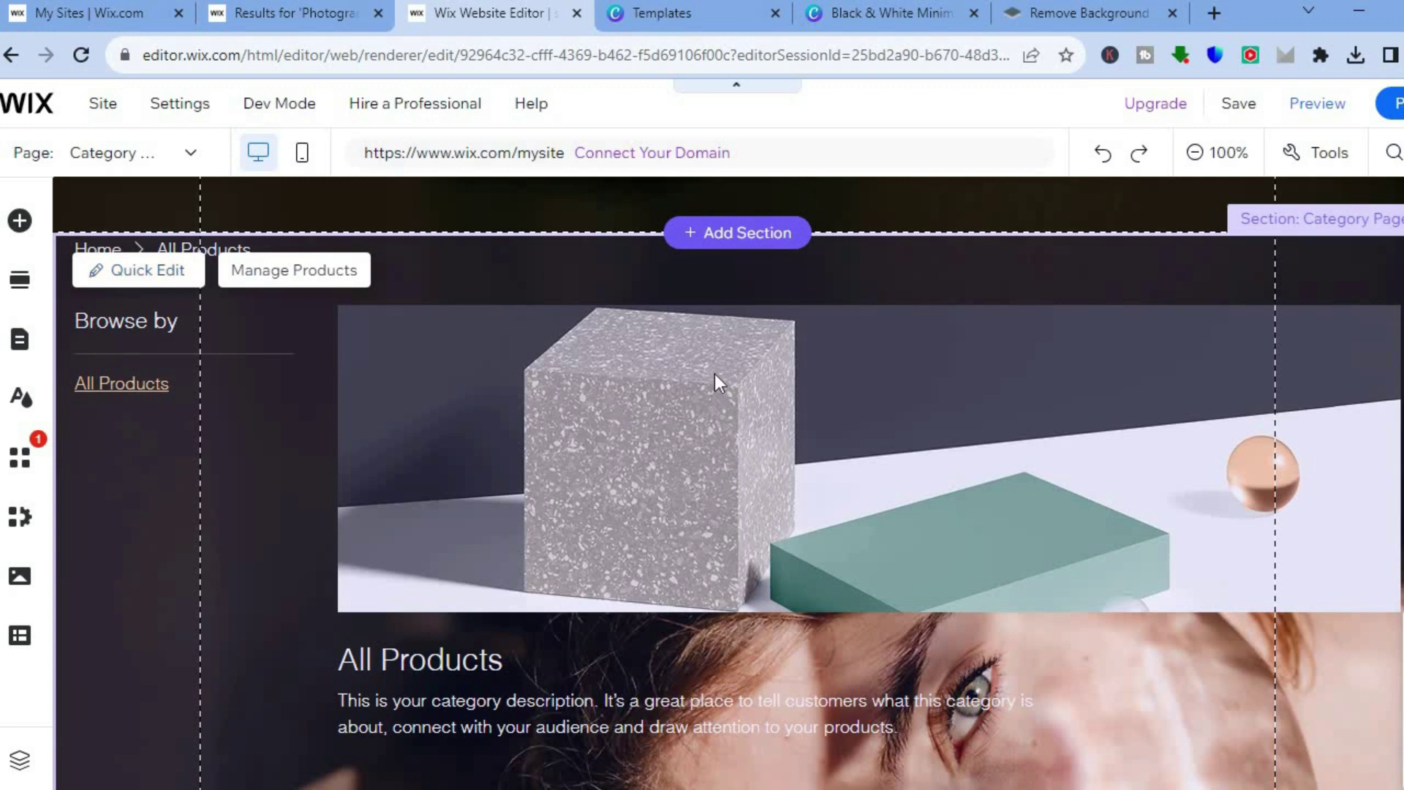
Save the site with a free Wix.com domain using the address ending simple-photos, and dismiss the save confirmation.
mouse_move(1237, 113)
click(1234, 106)
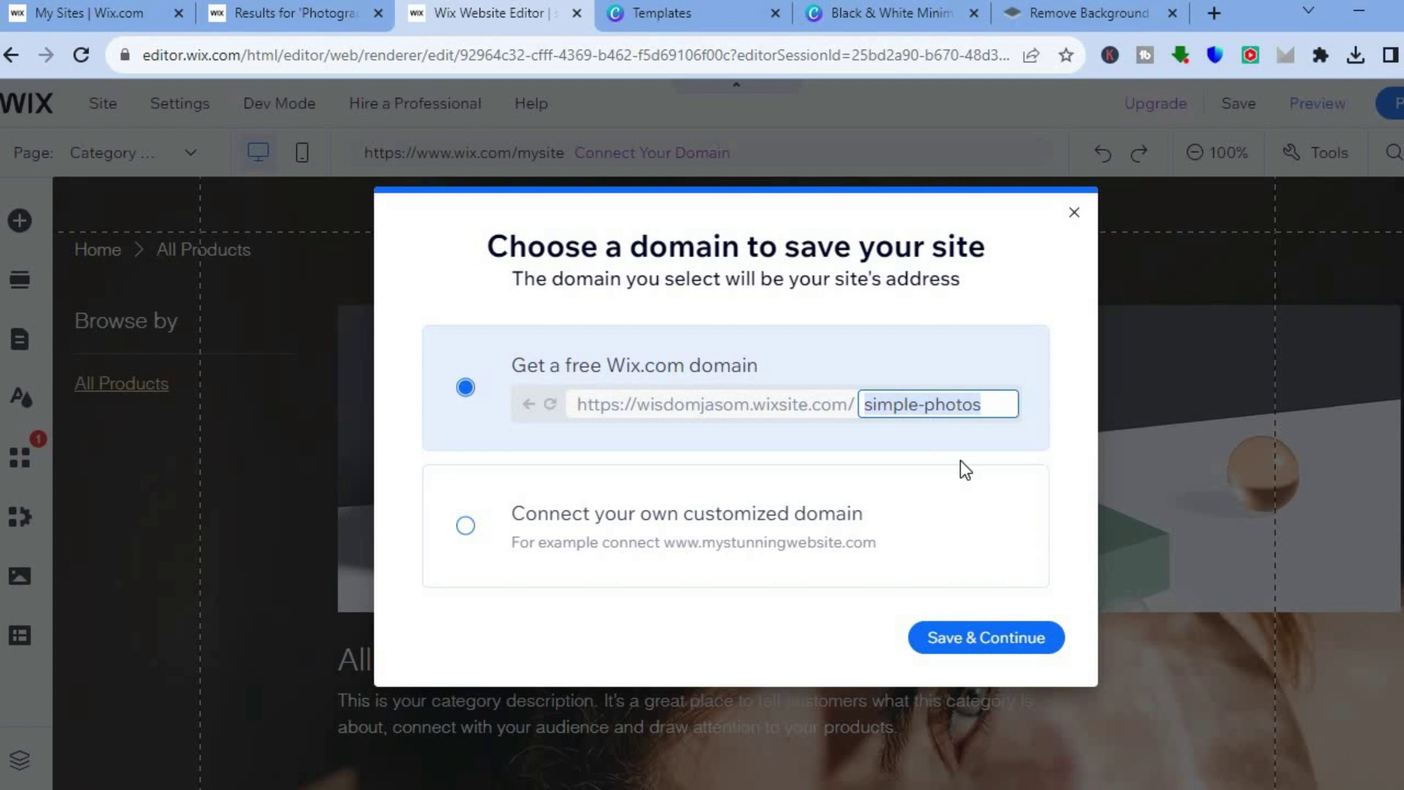
click(1014, 647)
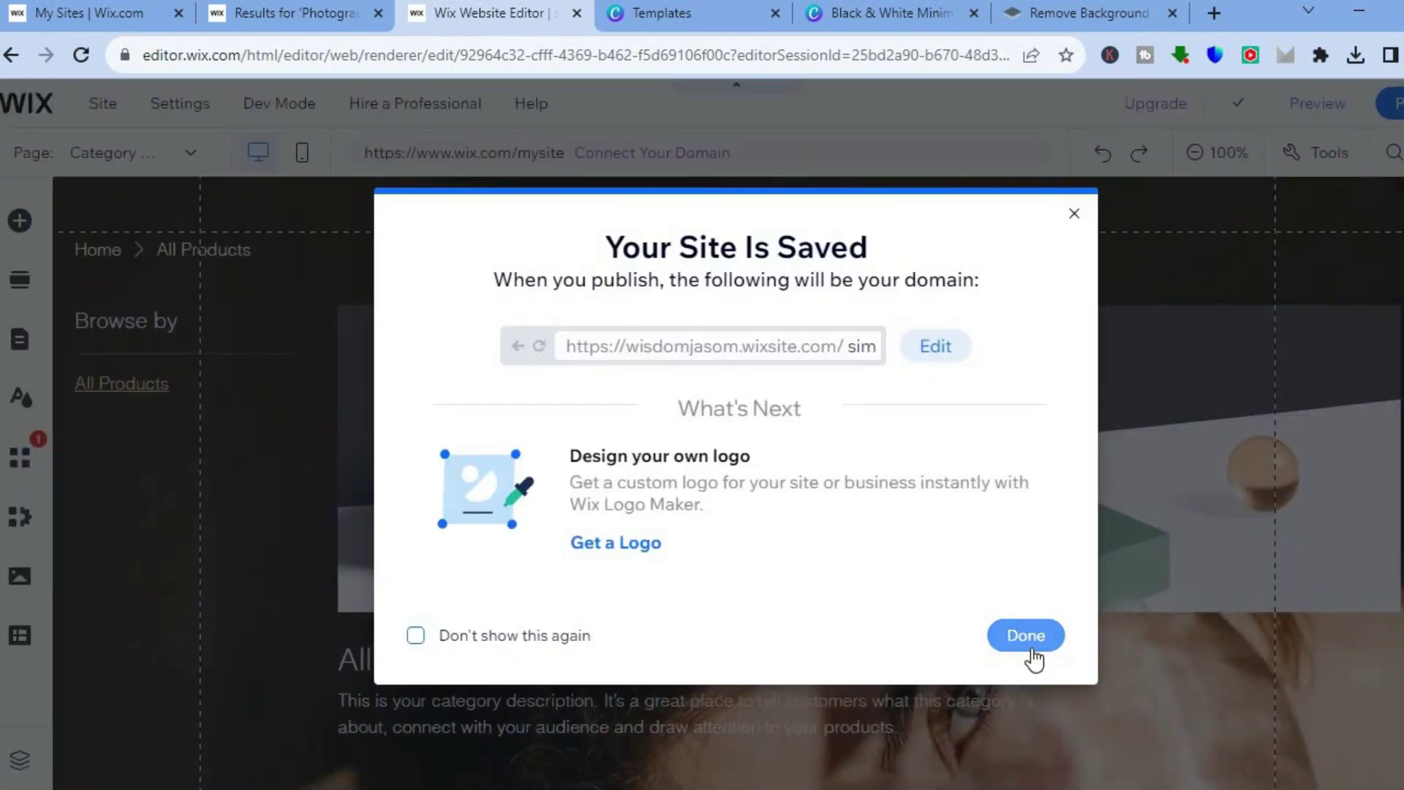
click(1026, 636)
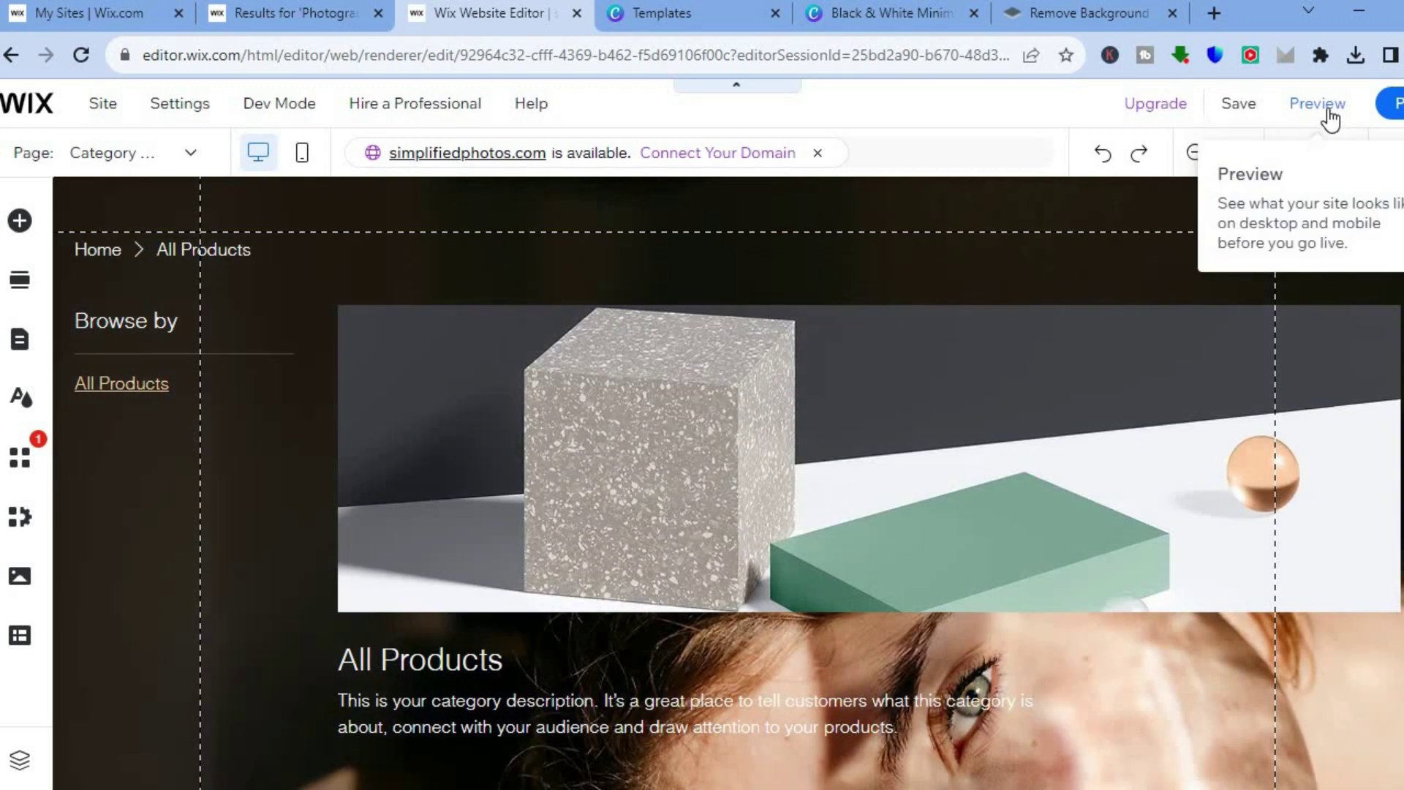
Preview the site and open the ART product from the All Products page.
click(1316, 103)
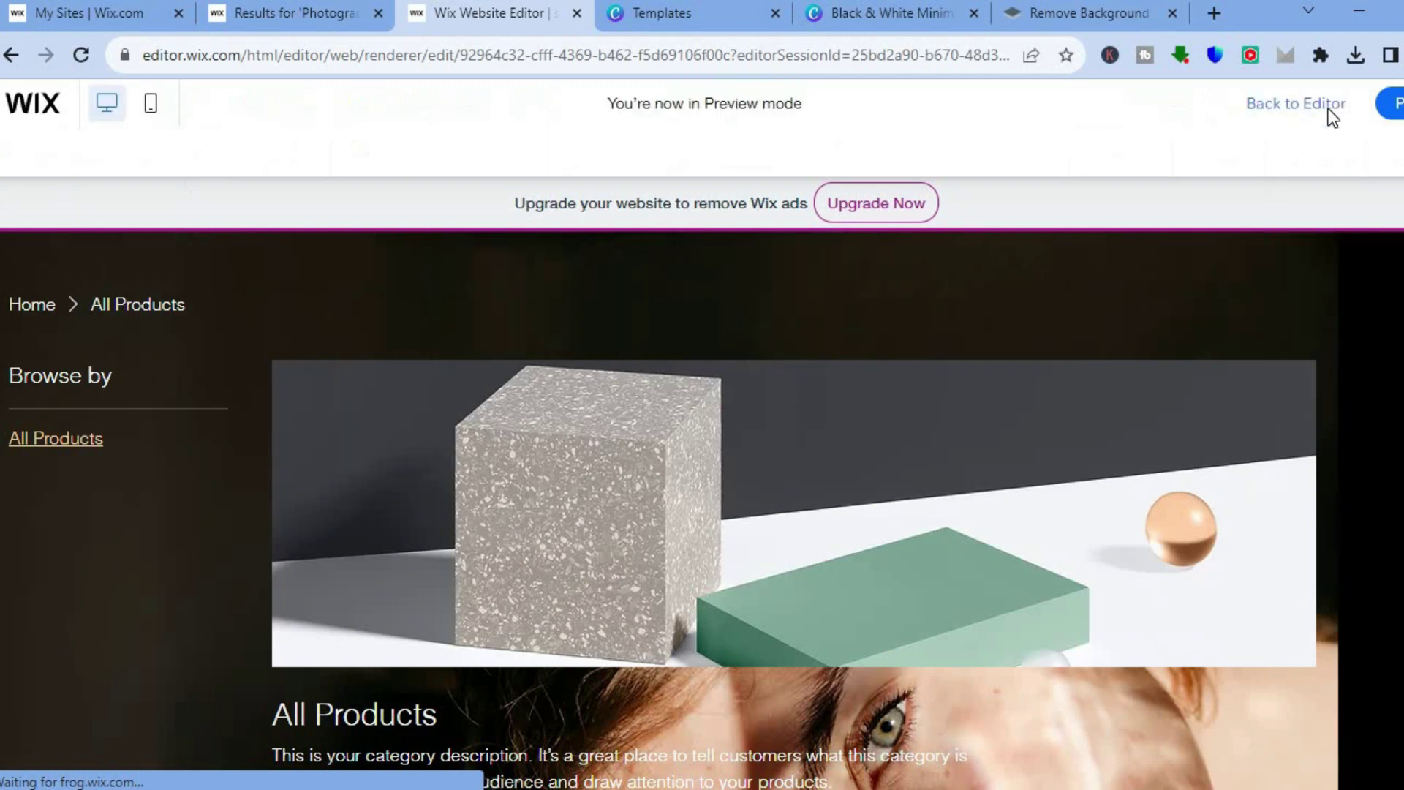
scroll(702, 483, down, 4)
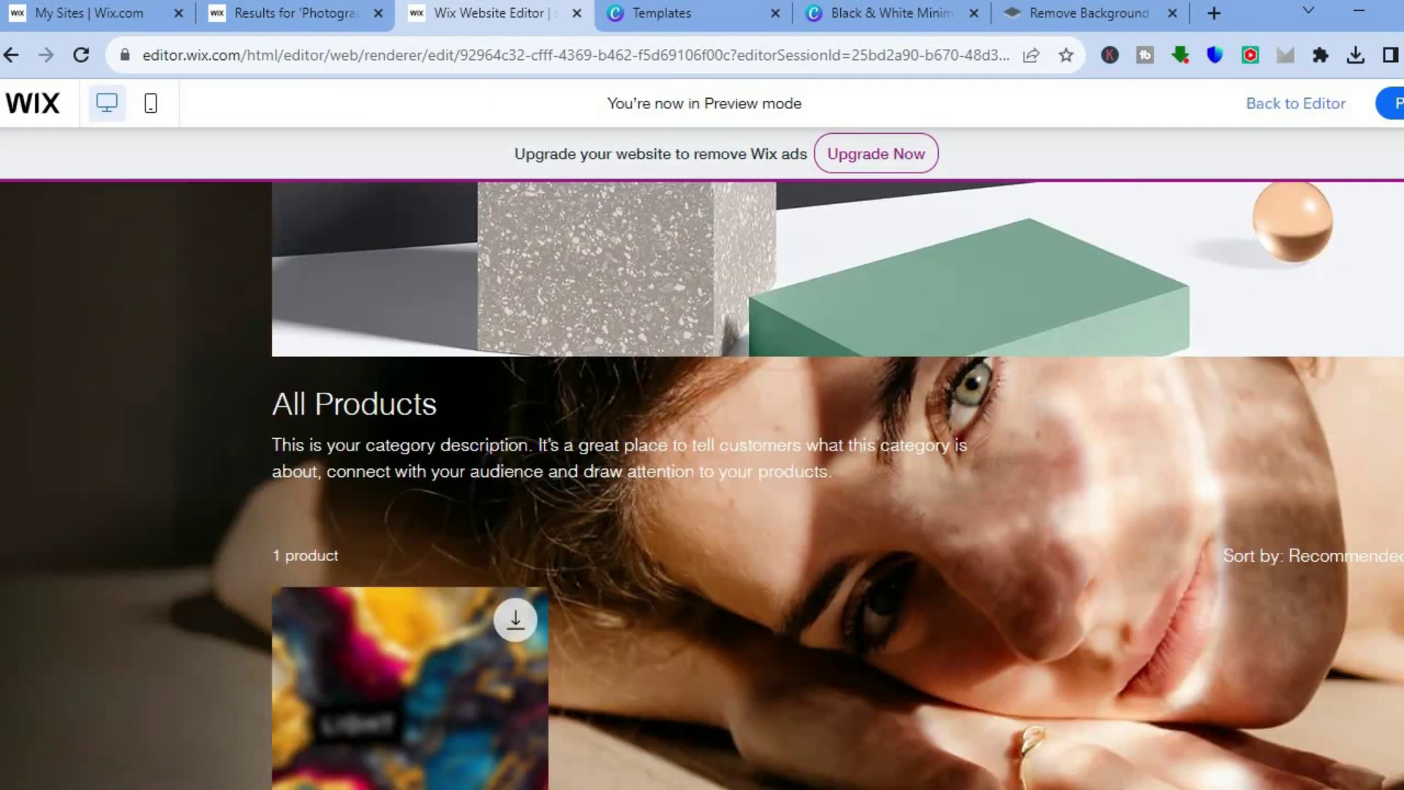
scroll(444, 634, down, 3)
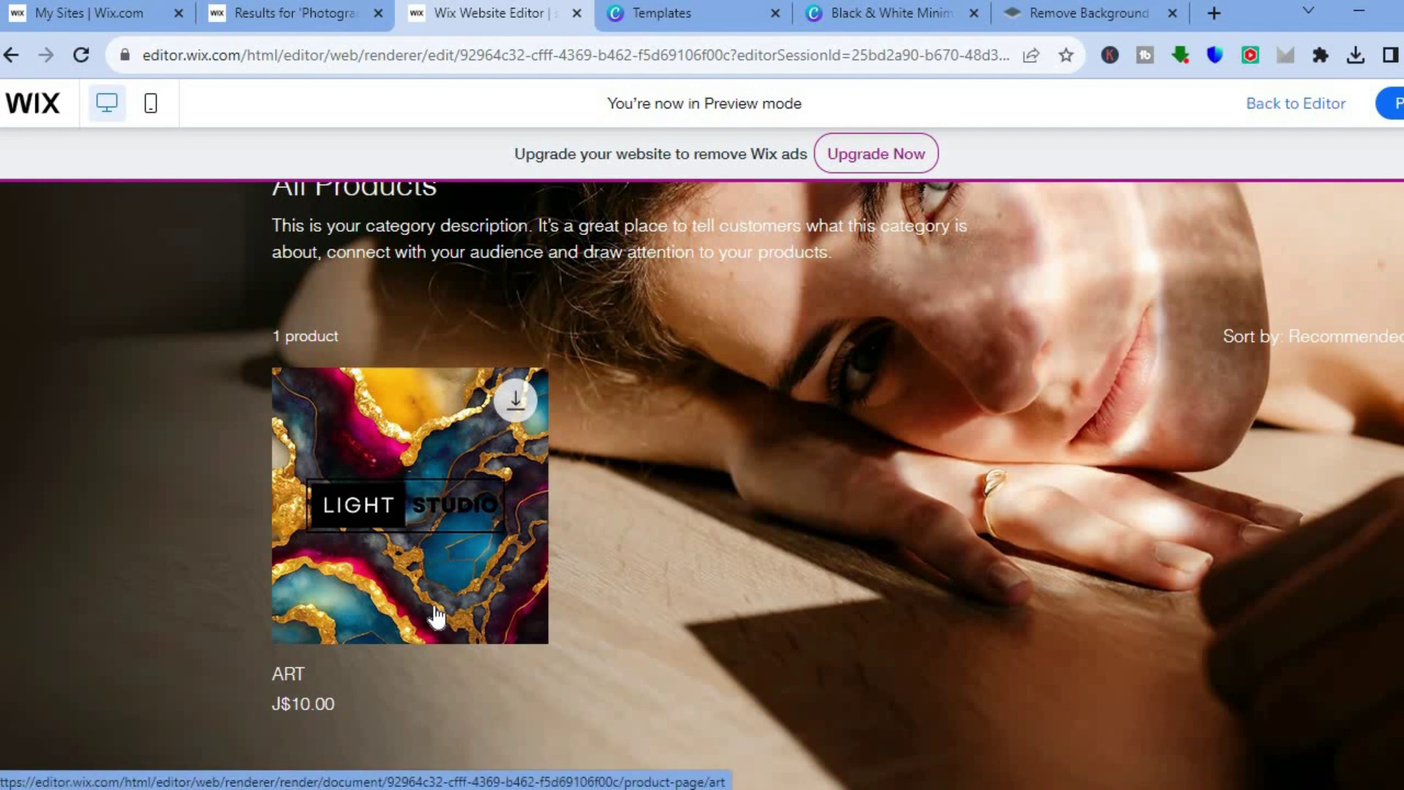
click(472, 456)
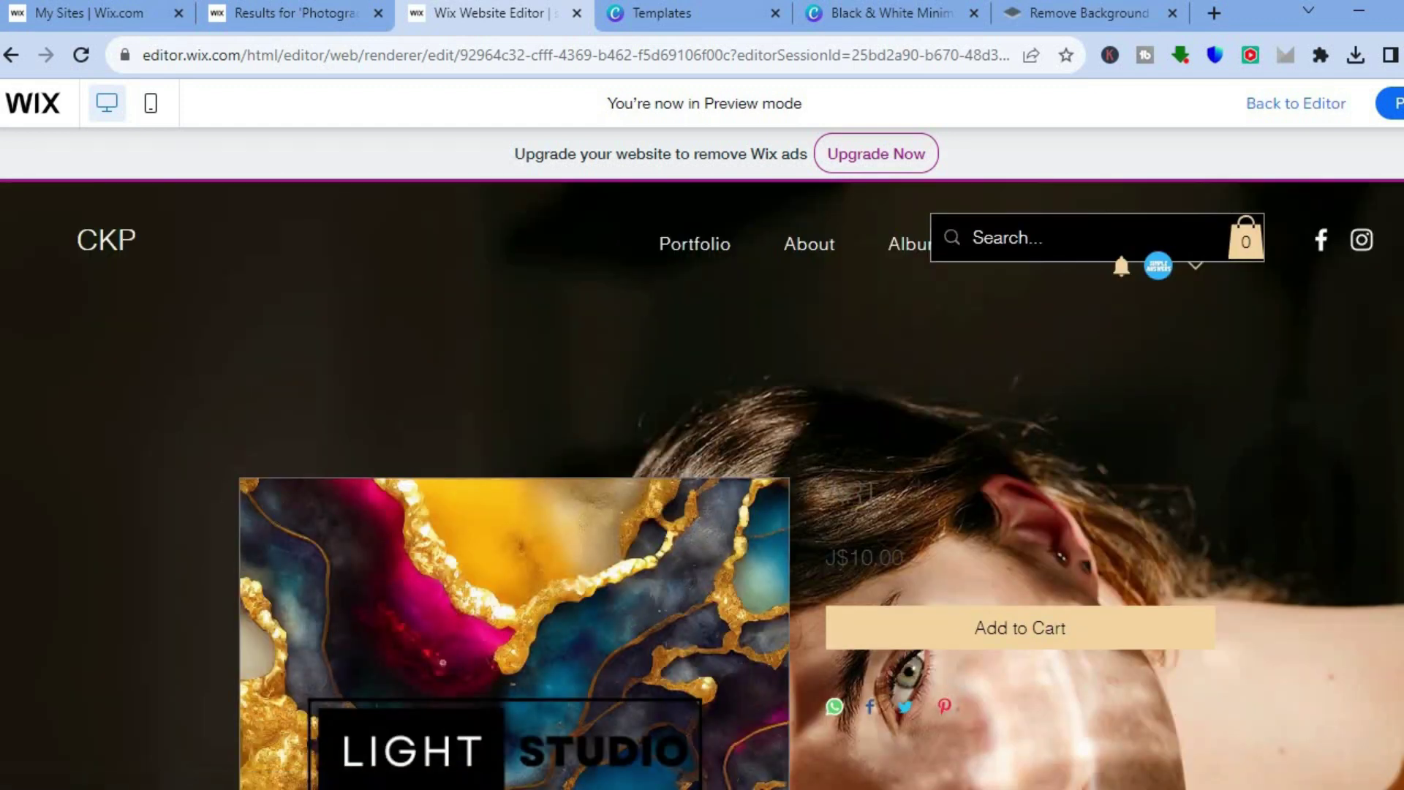
Examine the ART product page in the preview, including its artwork image, price, Add to Cart option and page header.
scroll(731, 483, down, 4)
scroll(731, 483, up, 3)
scroll(731, 483, down, 4)
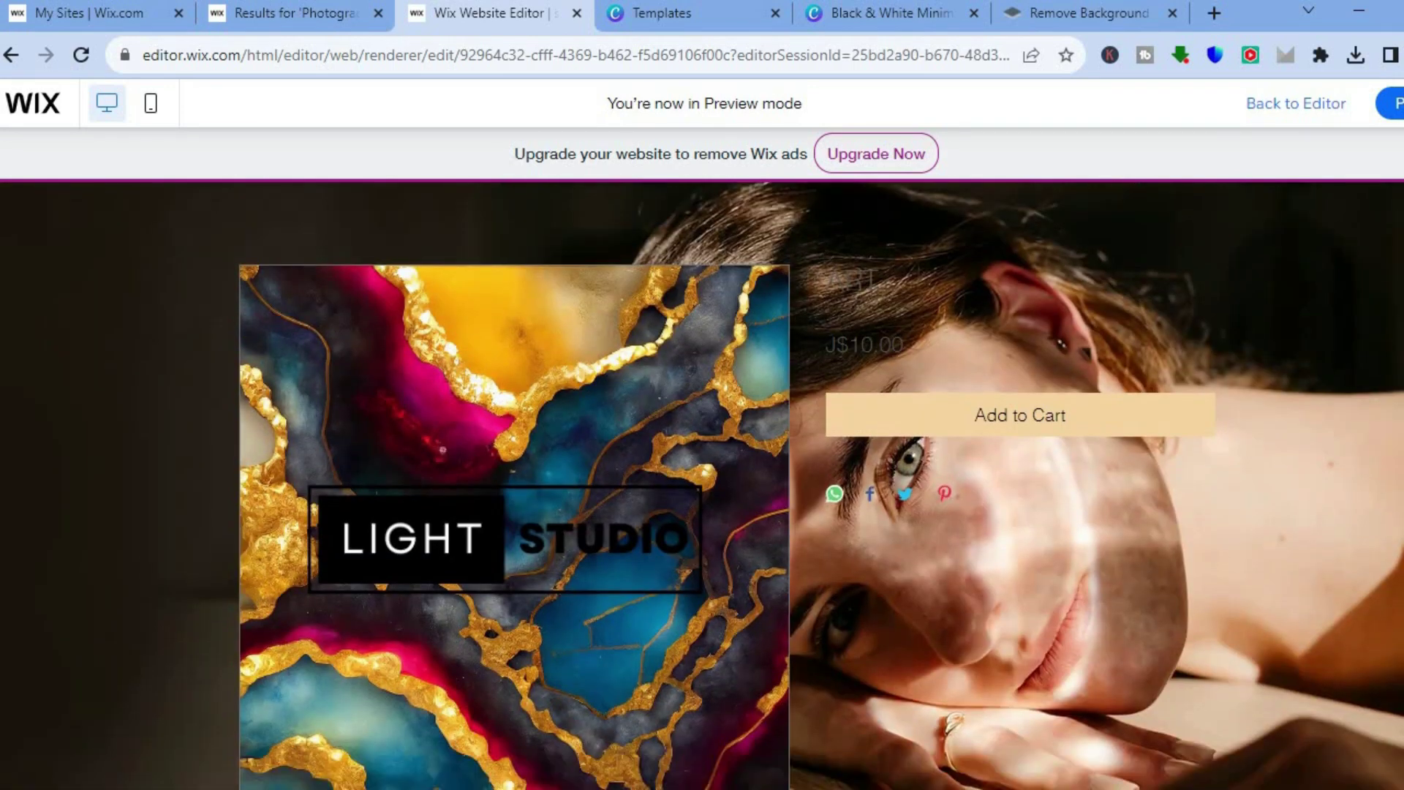
scroll(731, 482, up, 2)
scroll(731, 483, up, 1)
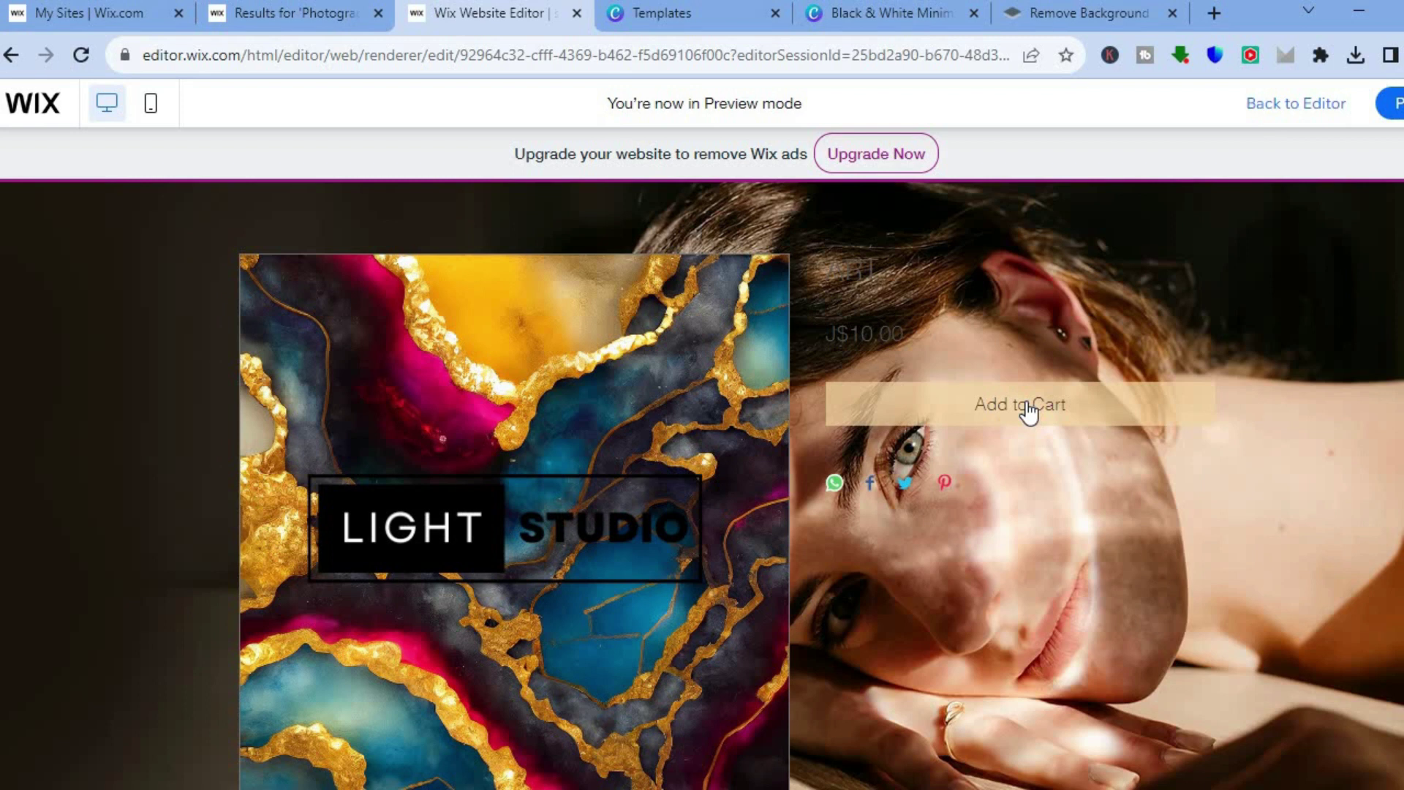
scroll(702, 483, down, 3)
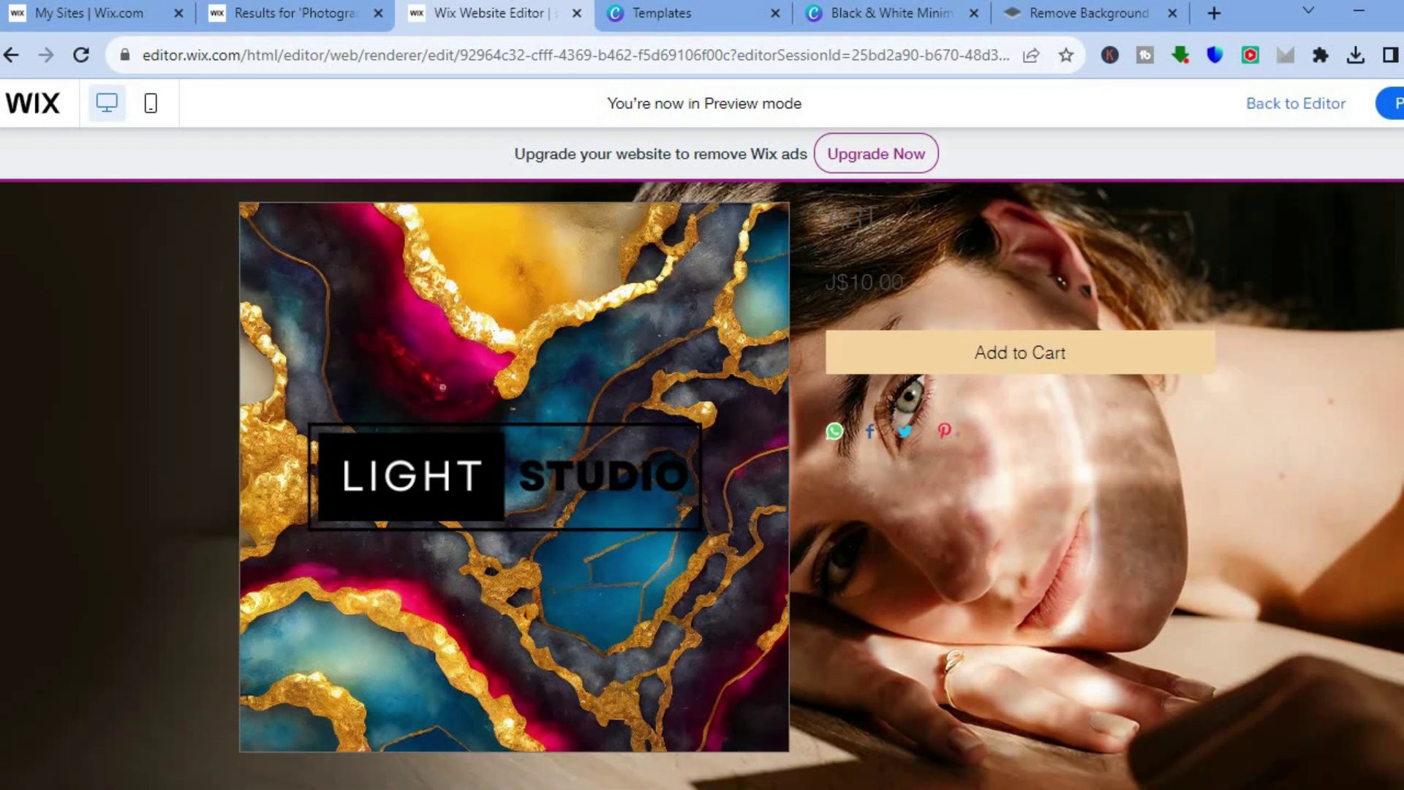
scroll(702, 483, up, 5)
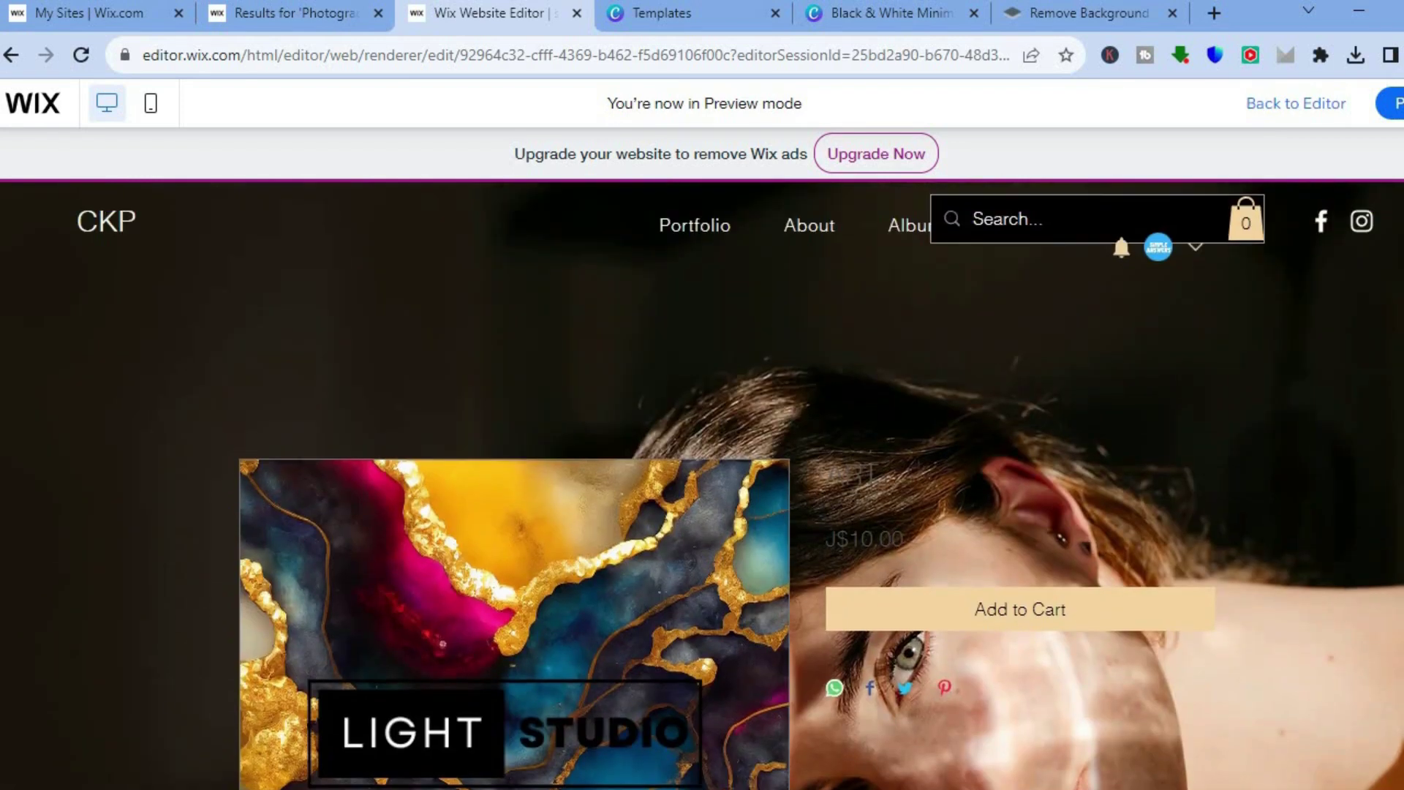